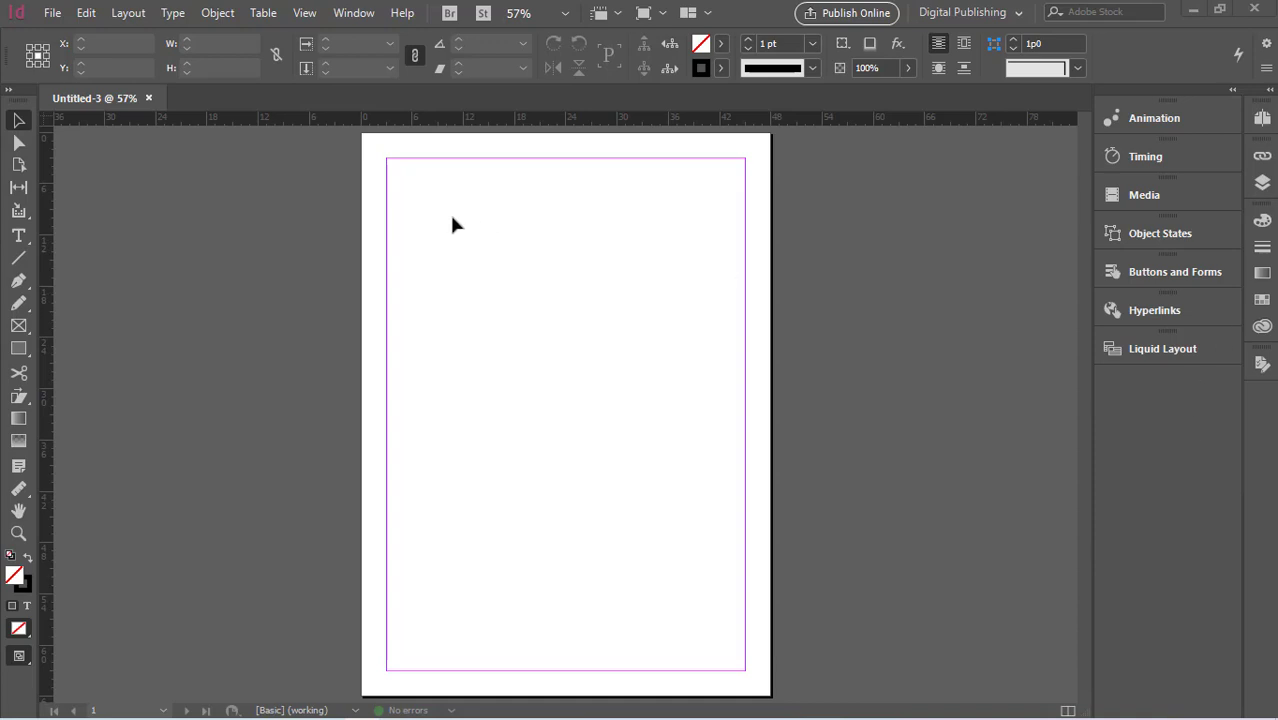
- Choose the Graphic-Designing-Diploma-Course image for placing, with its import options shown
click(52, 13)
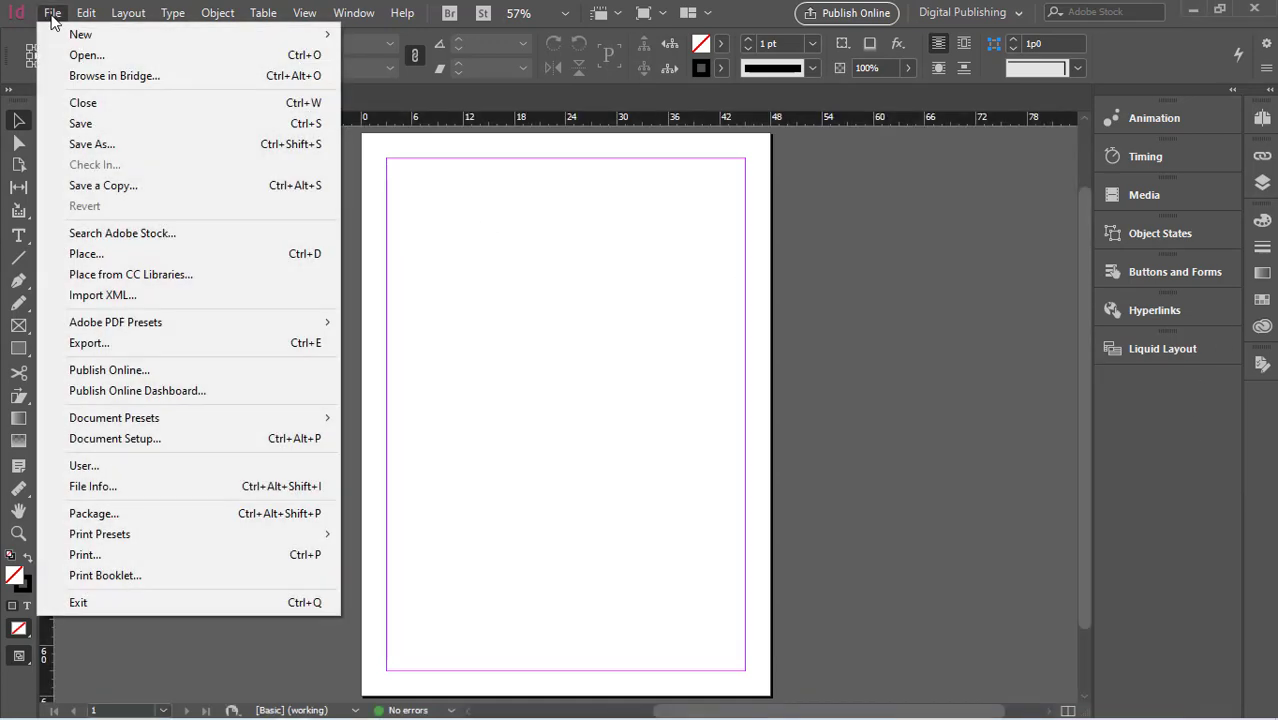
click(101, 253)
scroll(587, 336, down, 10)
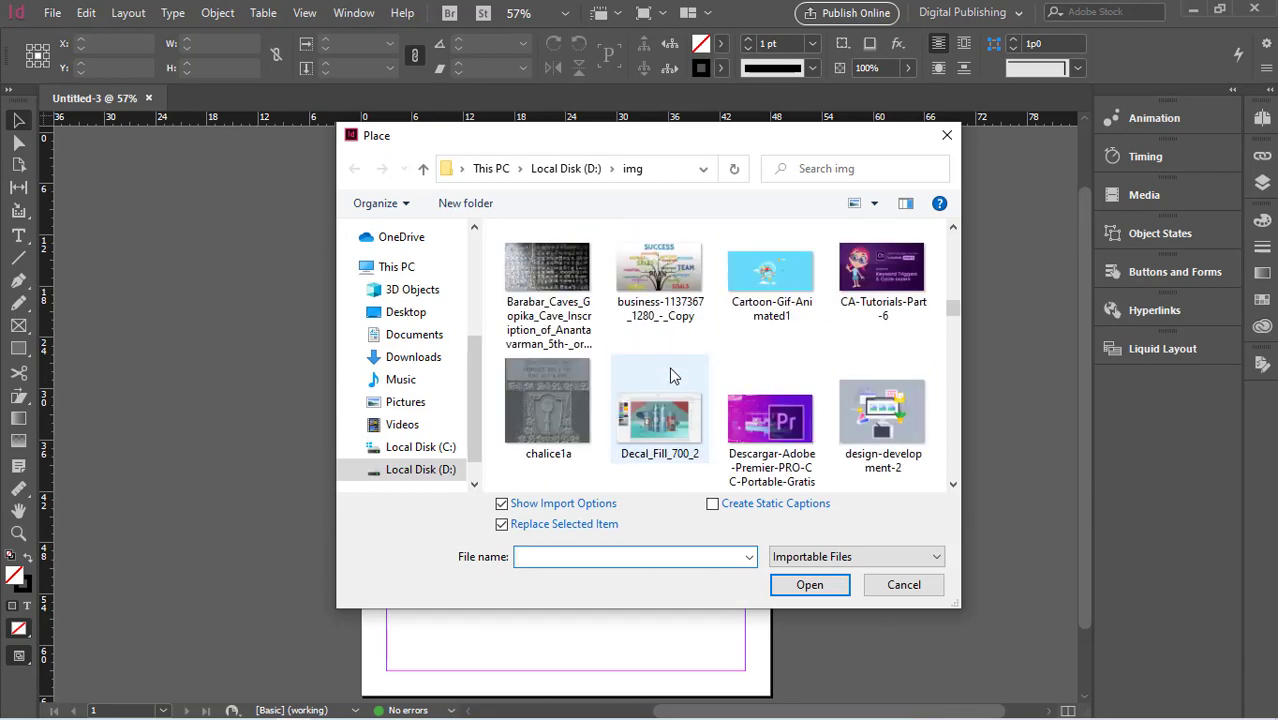
scroll(671, 374, down, 3)
click(563, 425)
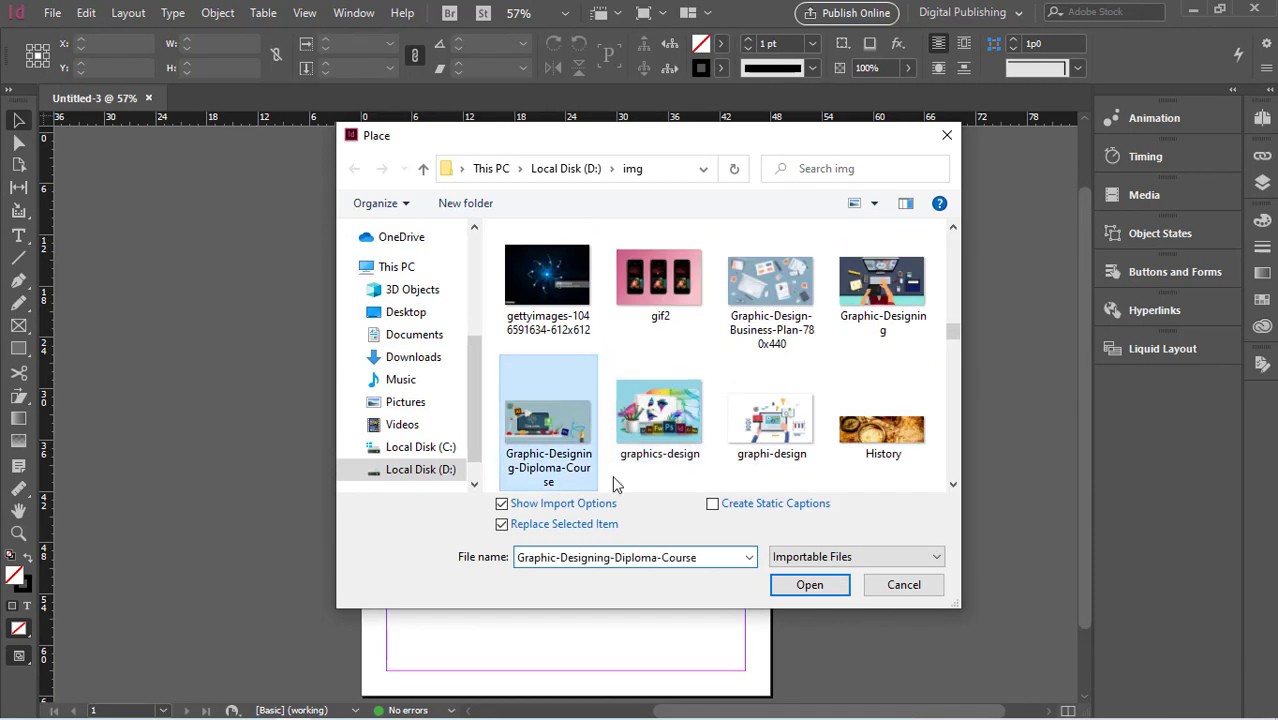
click(810, 590)
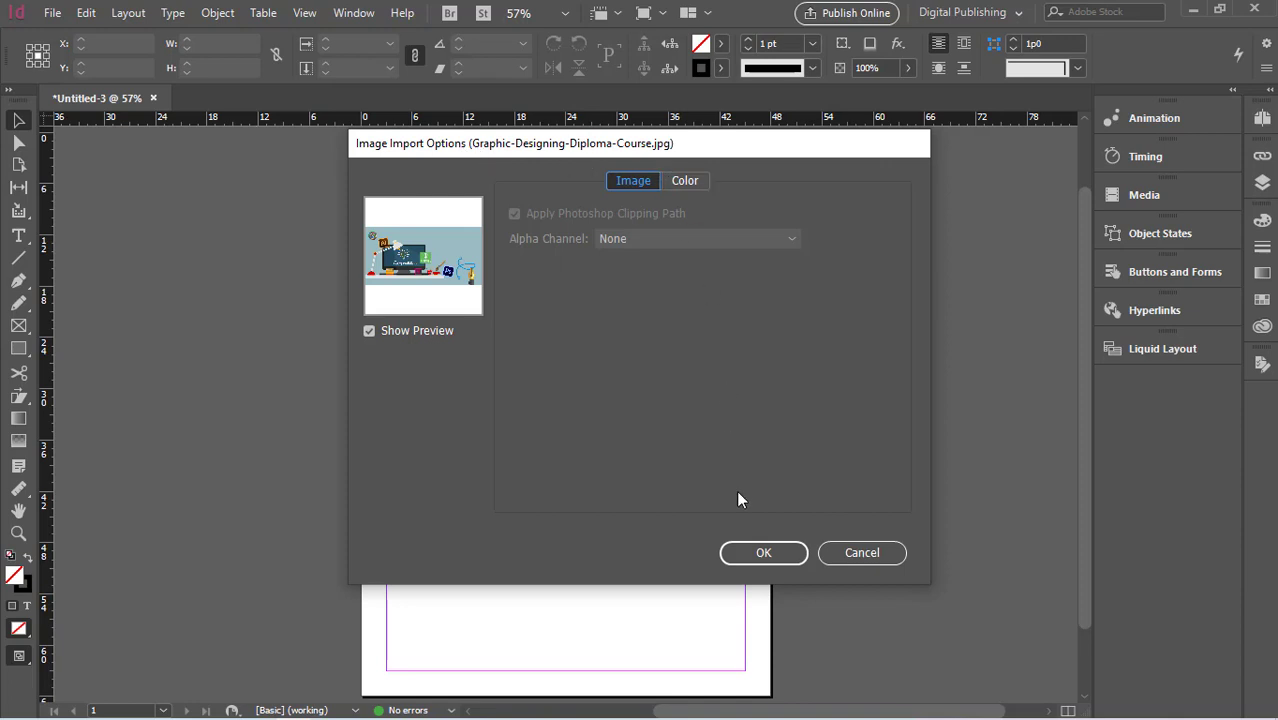
- Examine the image options and the available color profile and rendering intent choices in the import settings
click(677, 179)
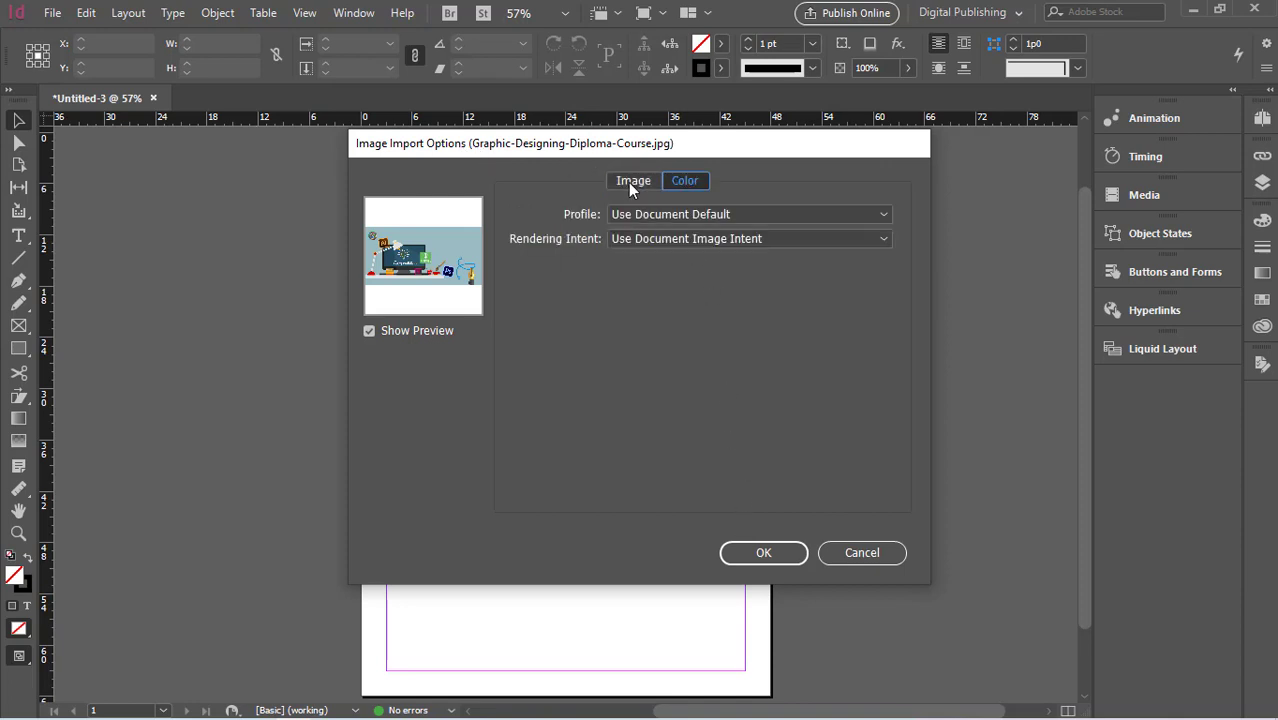
click(628, 182)
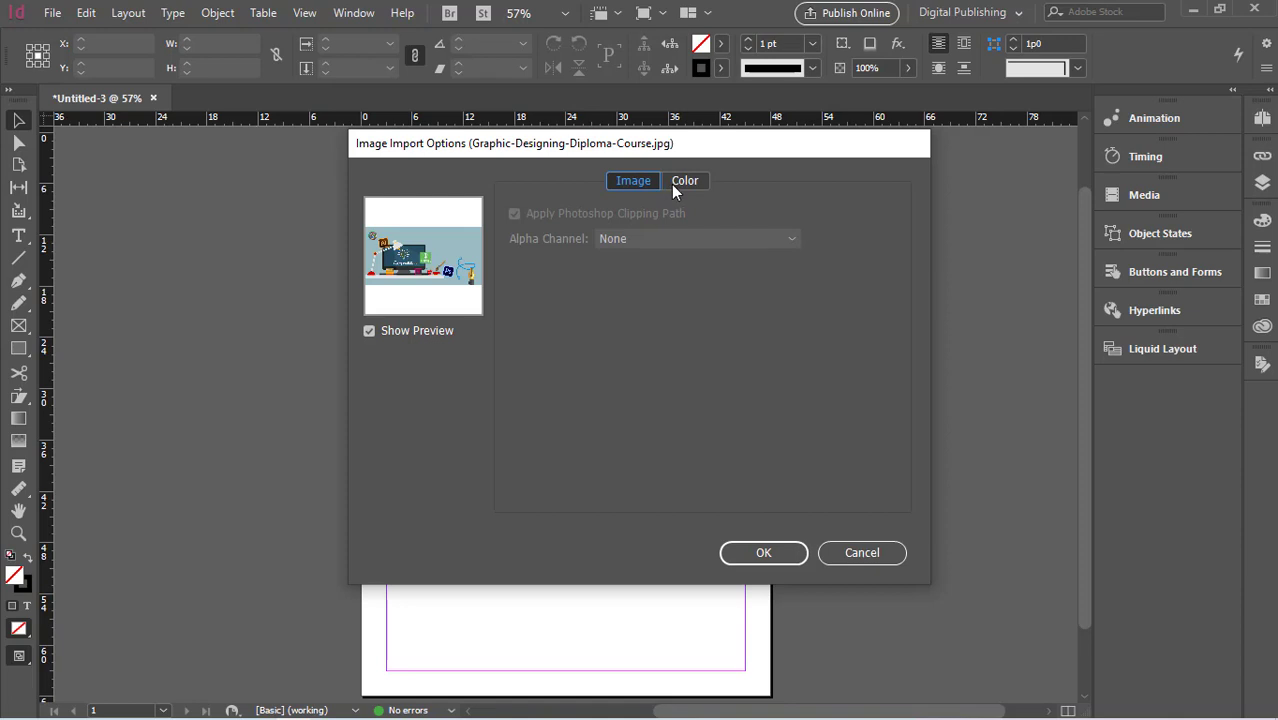
click(673, 189)
click(673, 216)
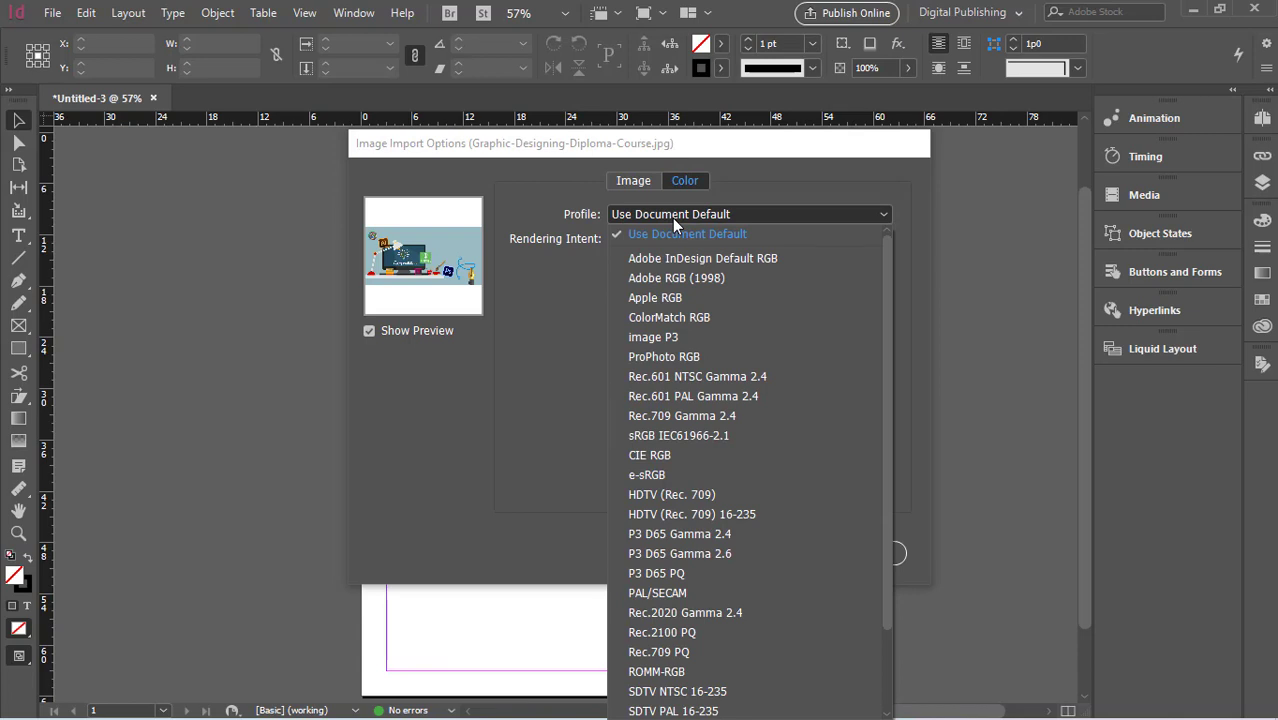
click(539, 273)
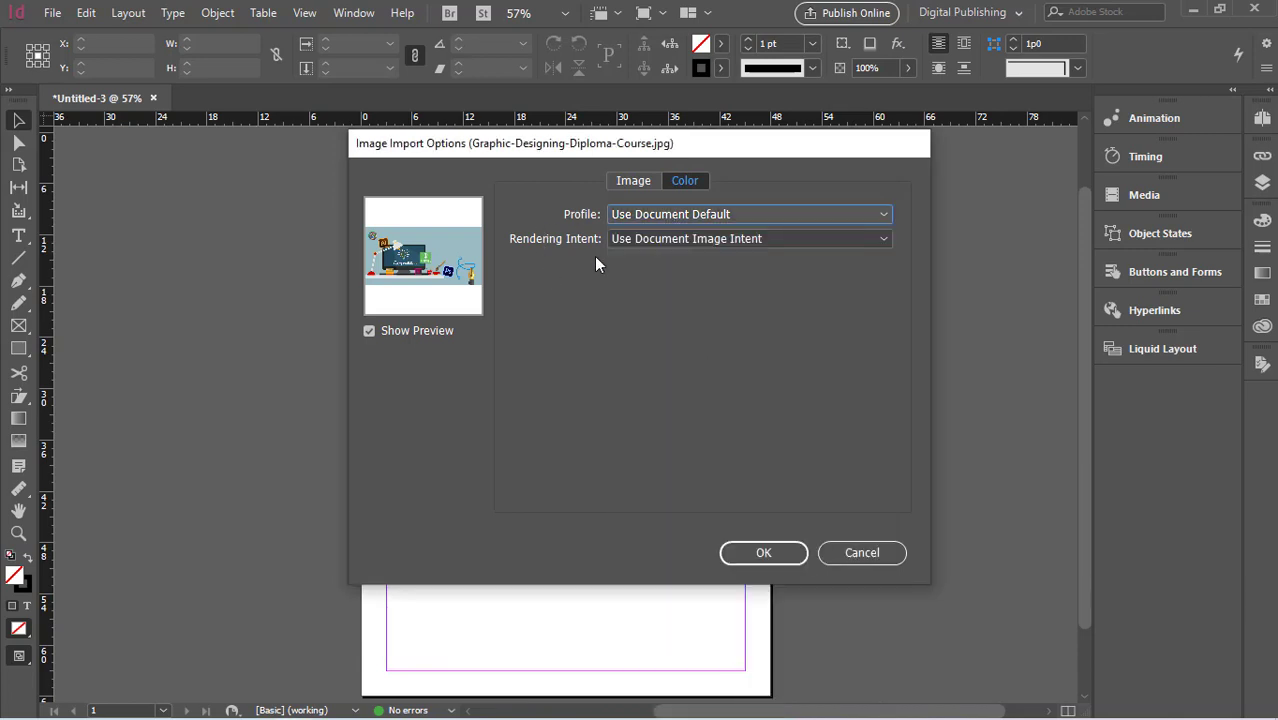
click(690, 236)
click(547, 286)
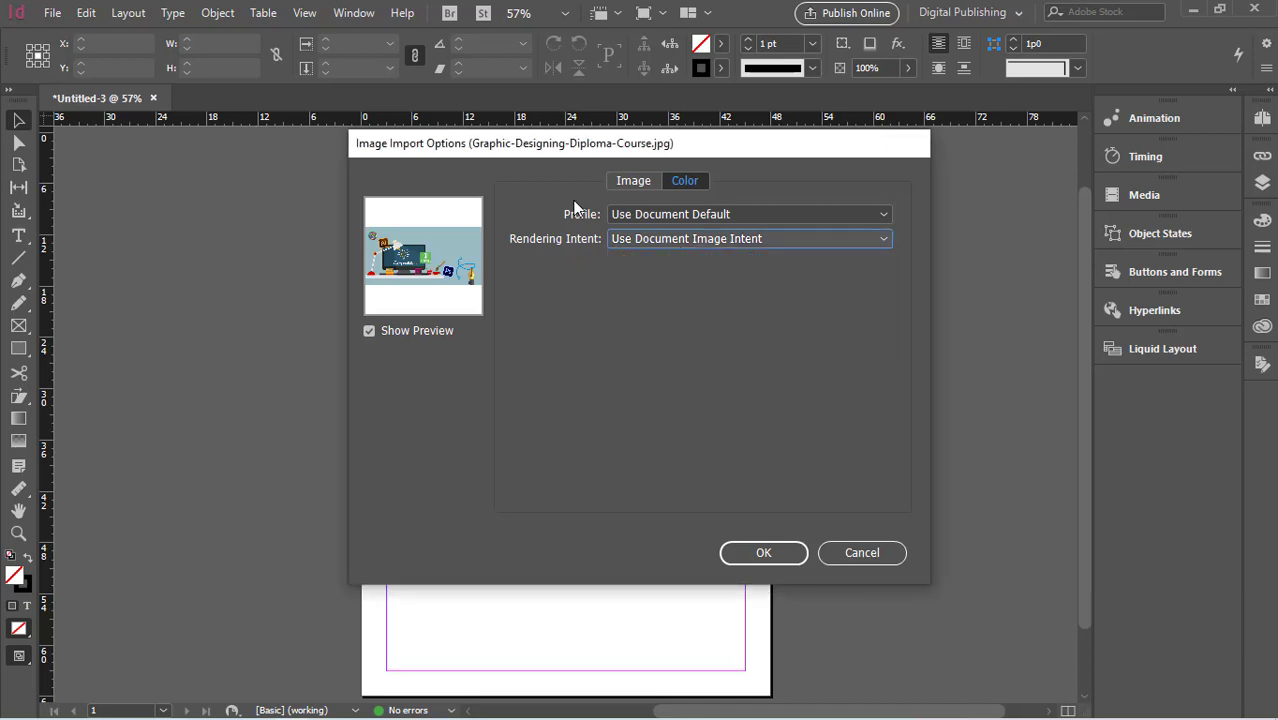
click(627, 184)
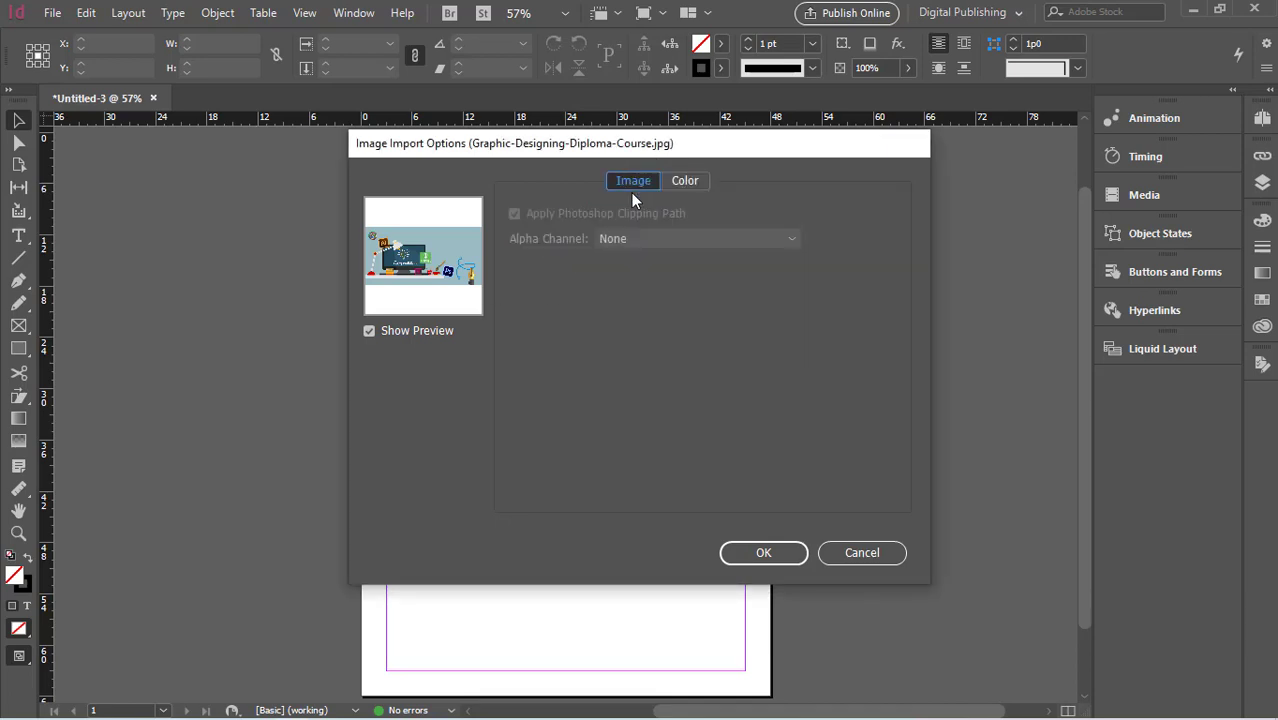
- Accept the import options and place the image on the upper half of the page in a frame about 38p0 by 18p10.5
click(773, 560)
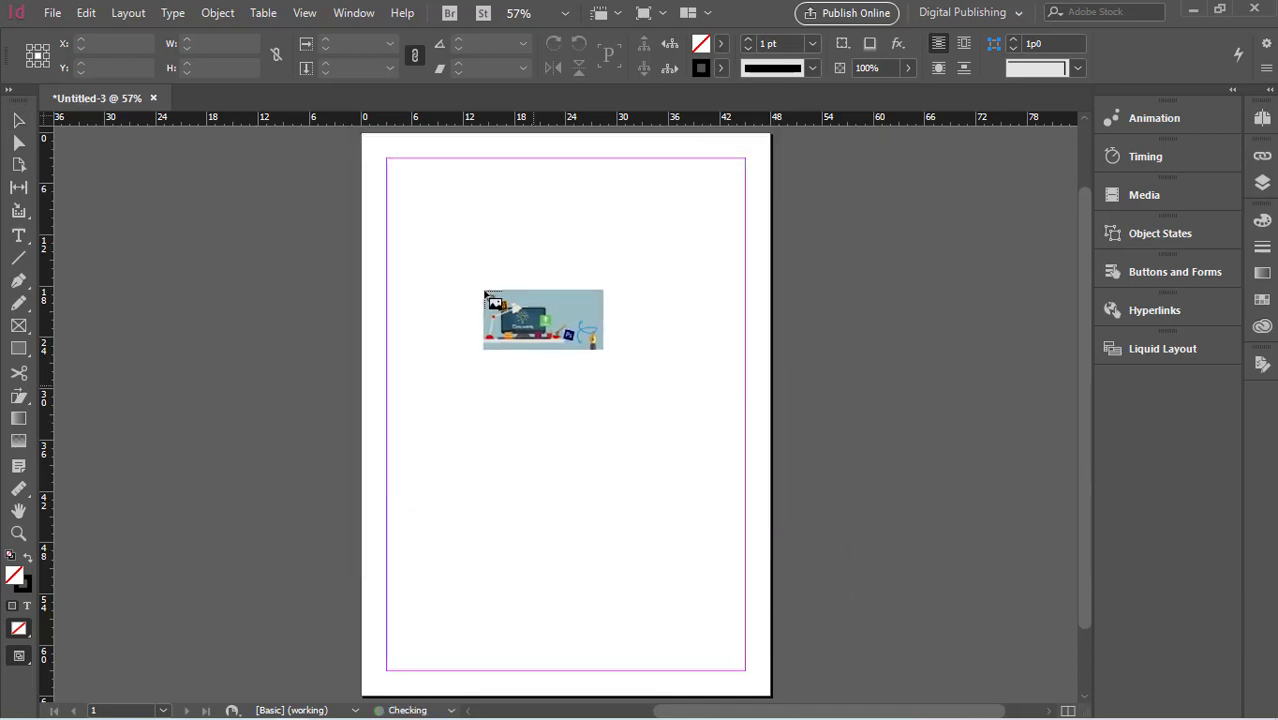
drag(402, 207, 727, 436)
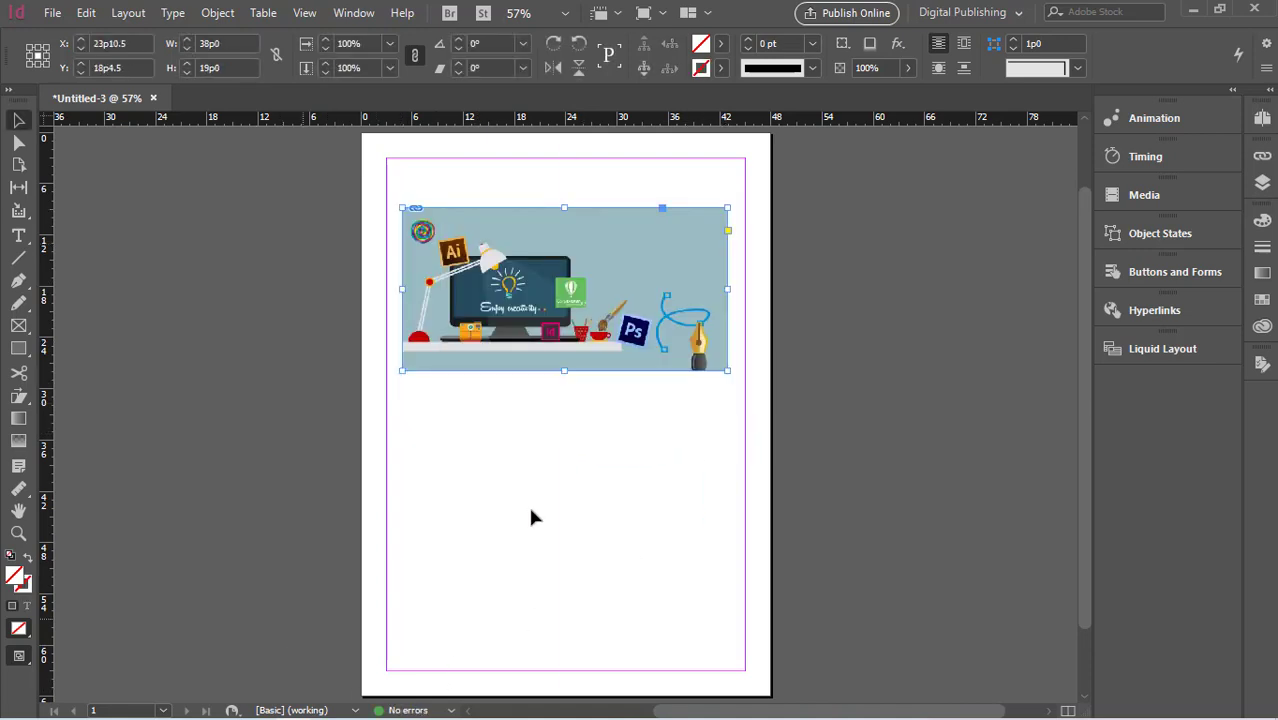
mouse_move(728, 371)
mouse_down()
mouse_move(738, 394)
mouse_move(729, 372)
mouse_up()
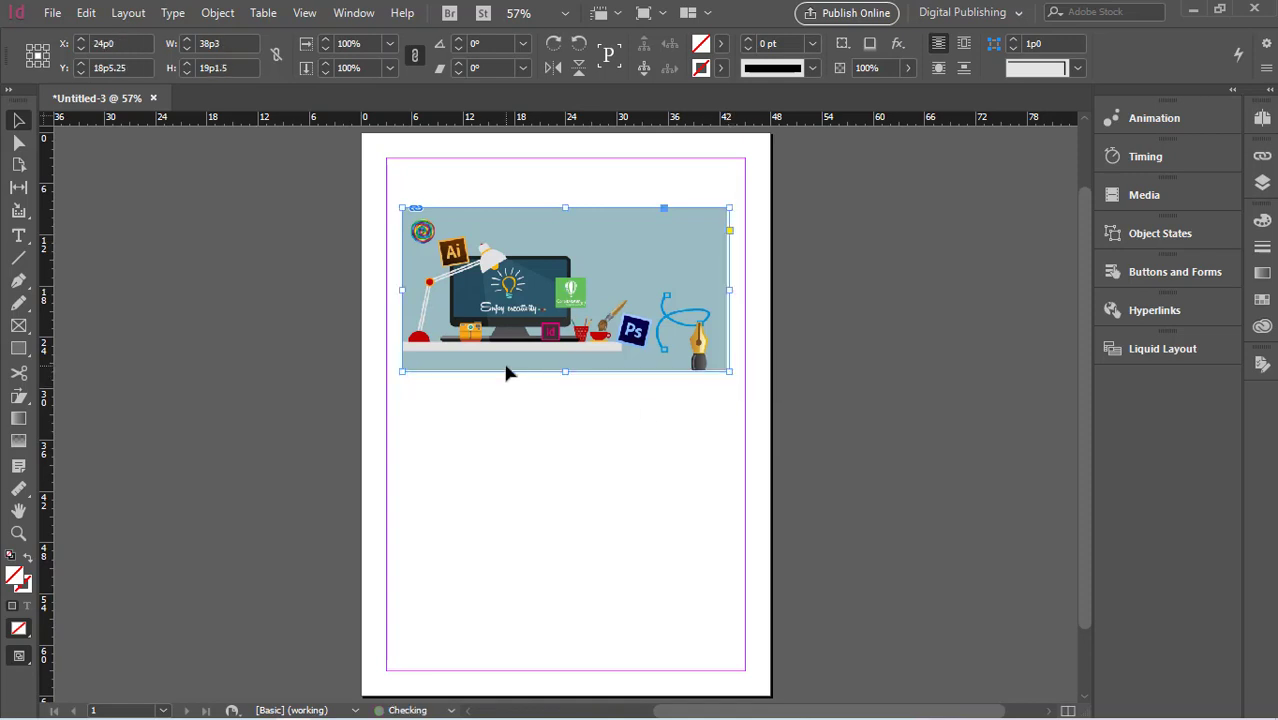
mouse_move(540, 278)
mouse_down()
mouse_move(552, 297)
mouse_move(541, 292)
mouse_up()
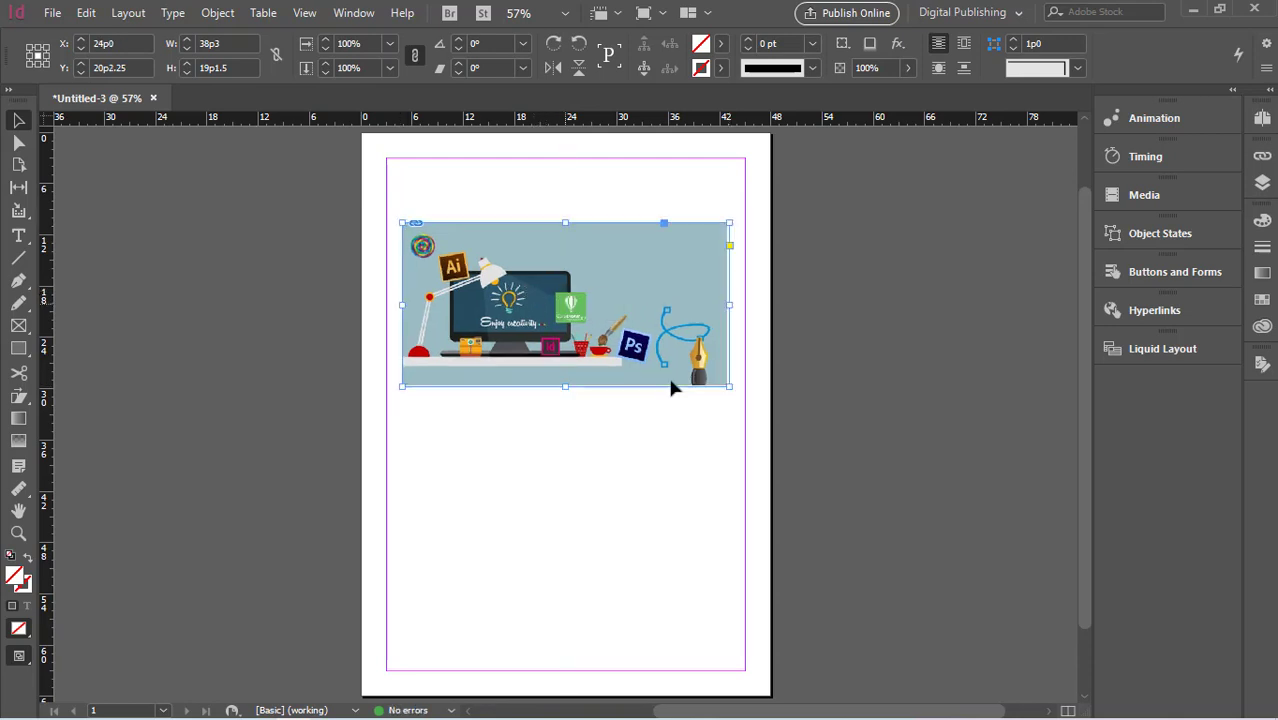
drag(730, 389, 726, 385)
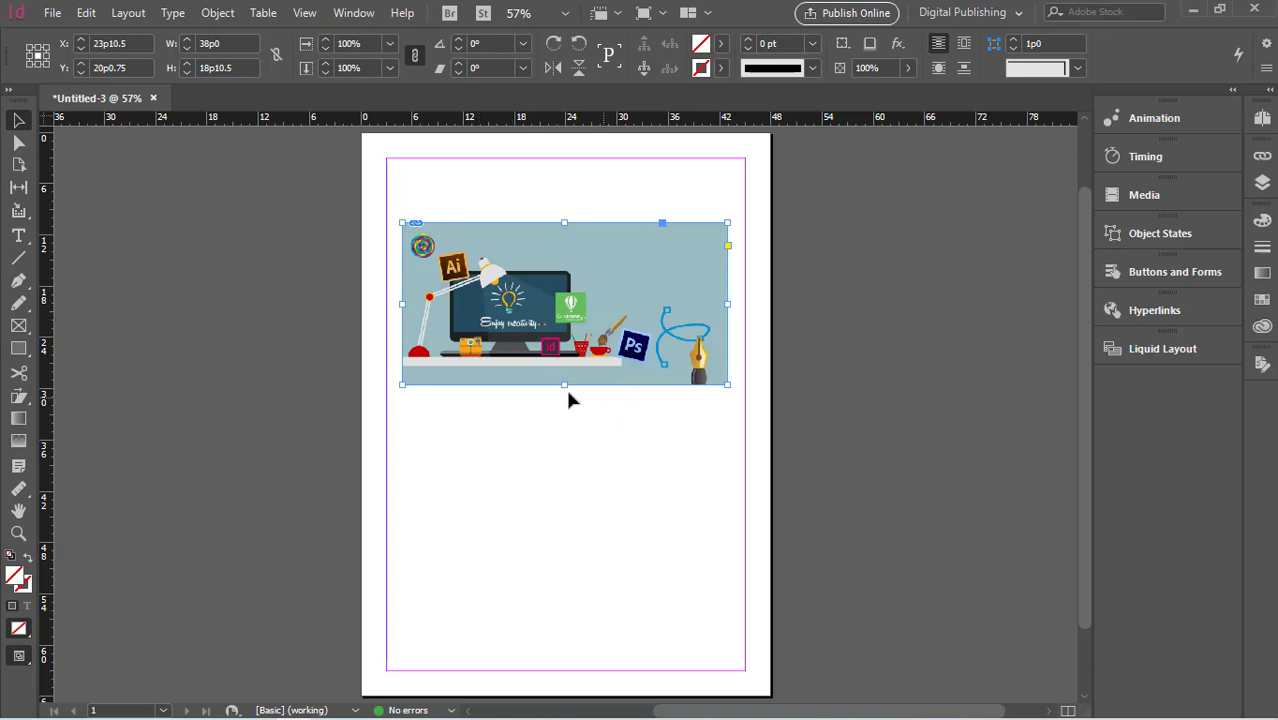
- Enlarge the image frame to about 43p9 by 22p4.5 and apply Fill Frame Proportionally
drag(727, 384, 776, 414)
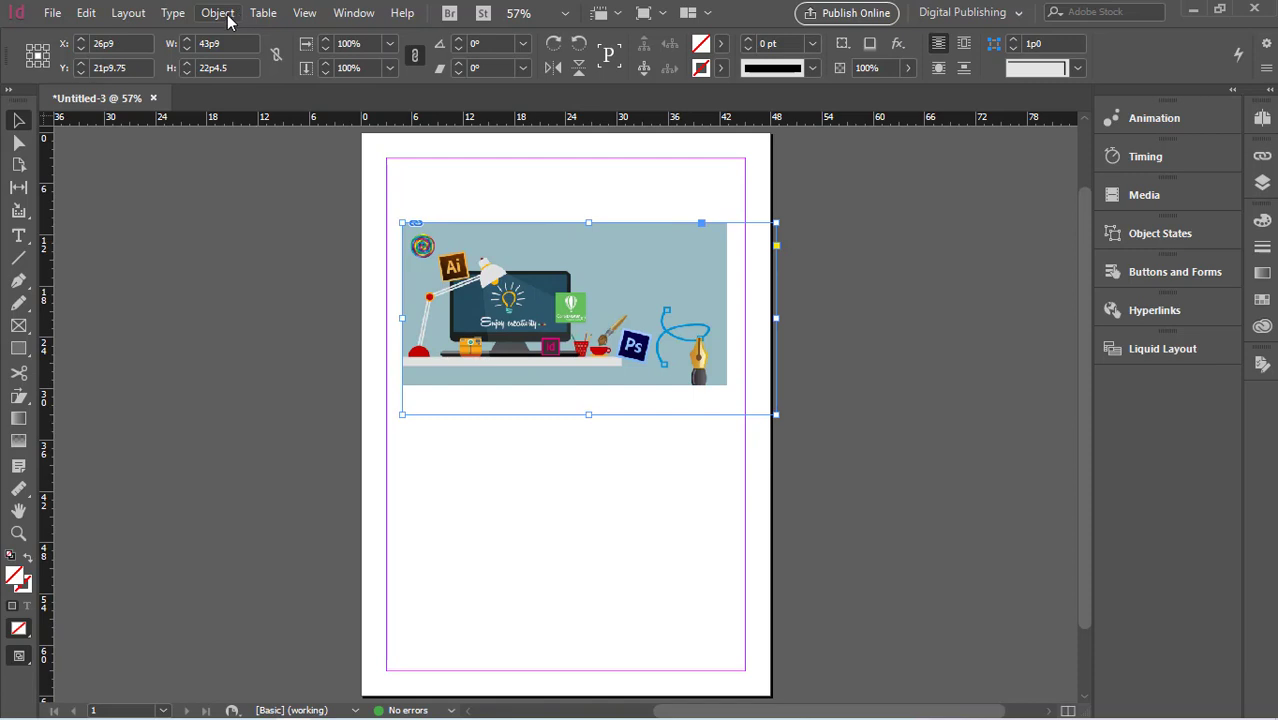
click(279, 15)
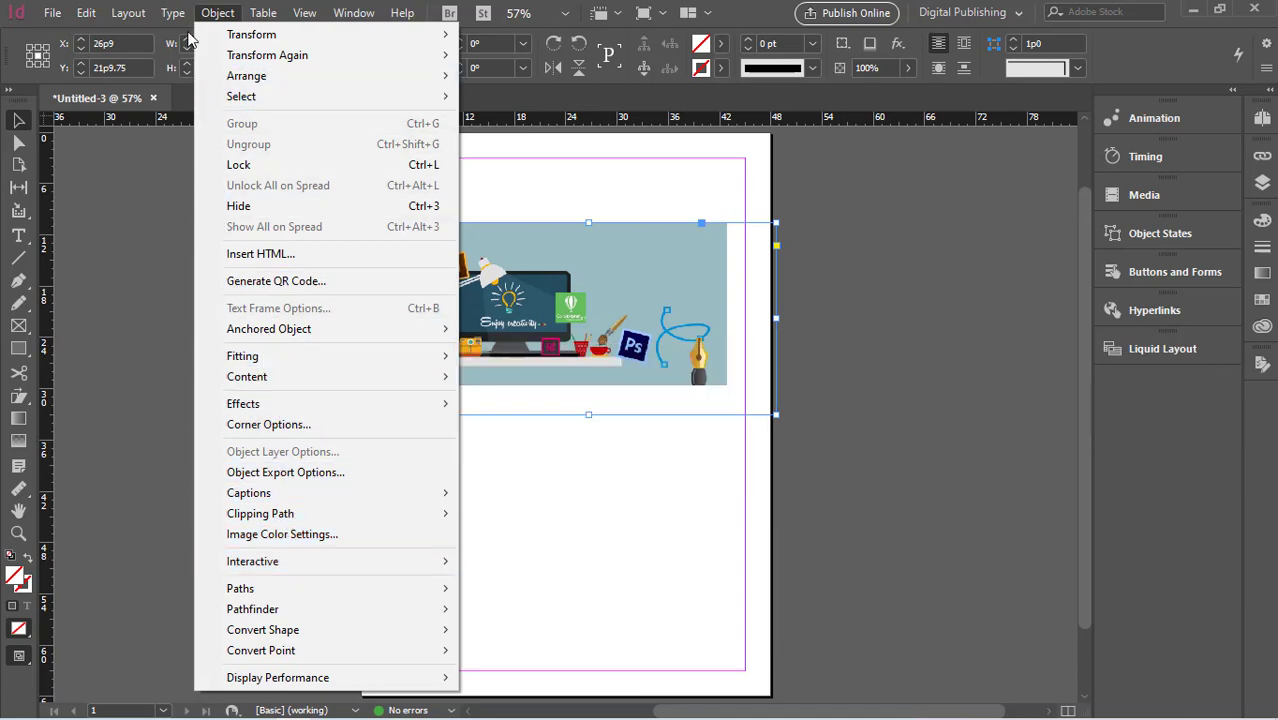
mouse_move(134, 15)
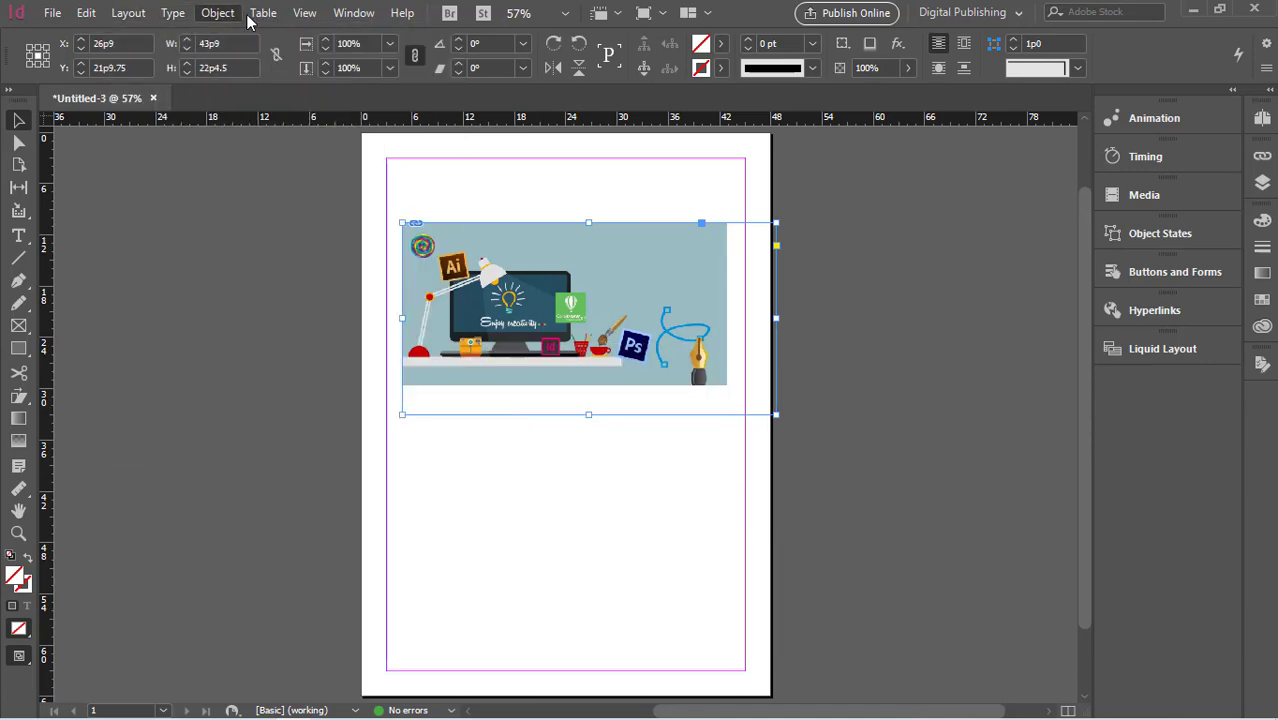
mouse_move(259, 18)
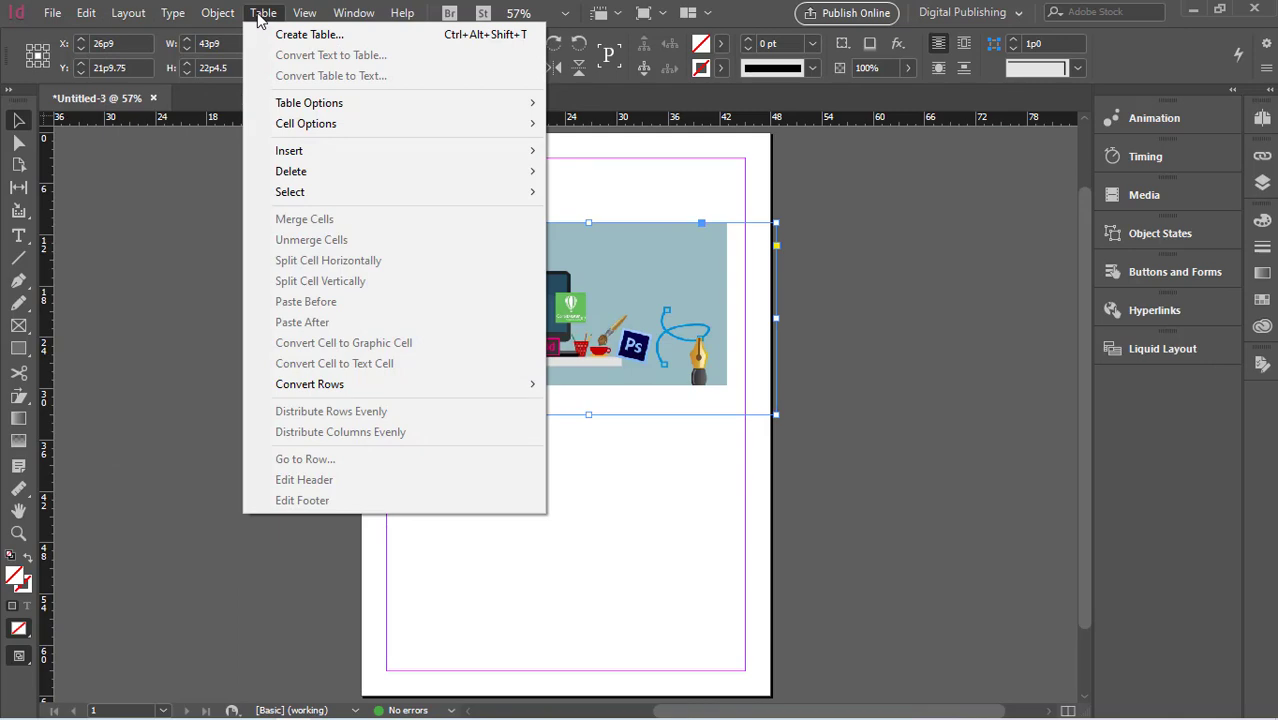
mouse_move(309, 18)
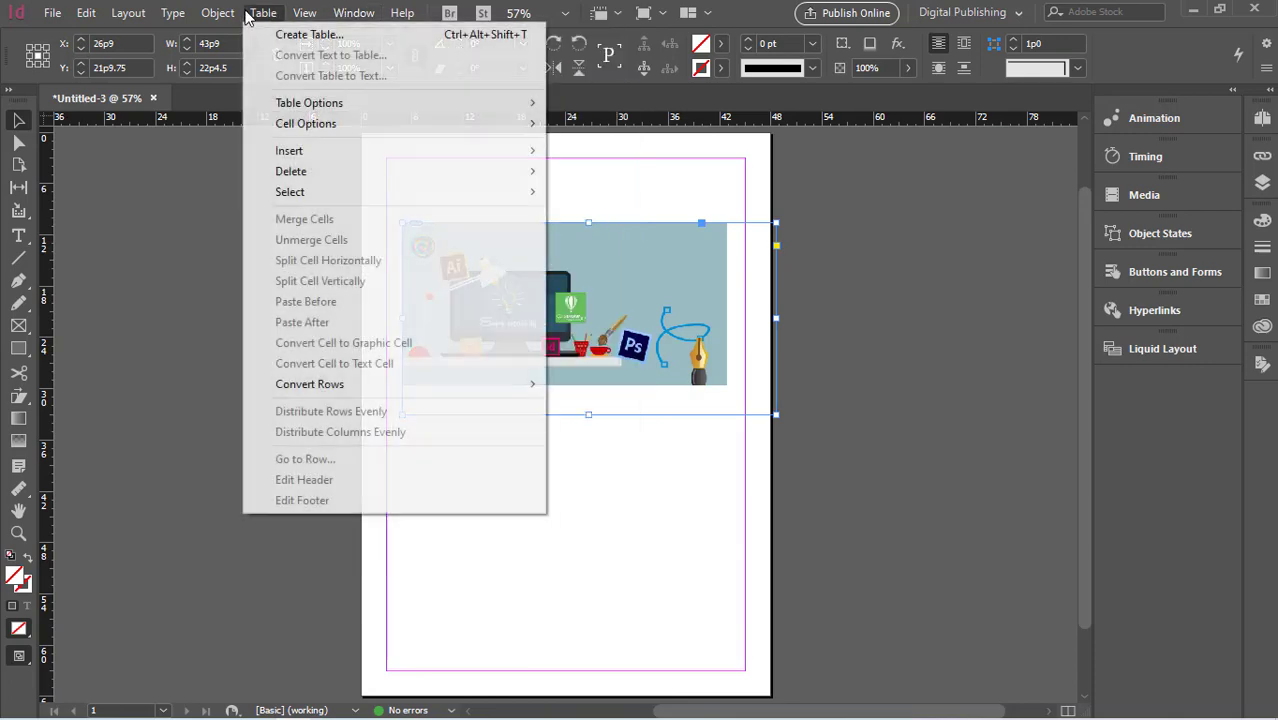
mouse_move(219, 14)
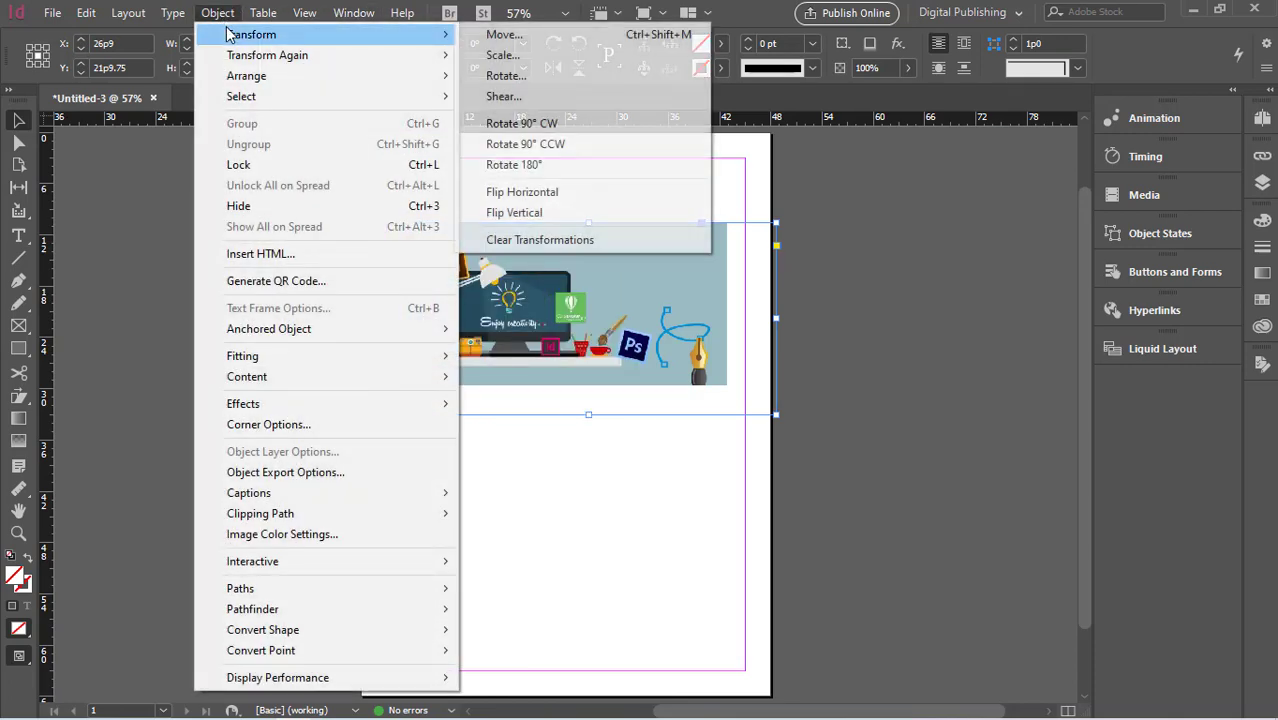
mouse_move(278, 521)
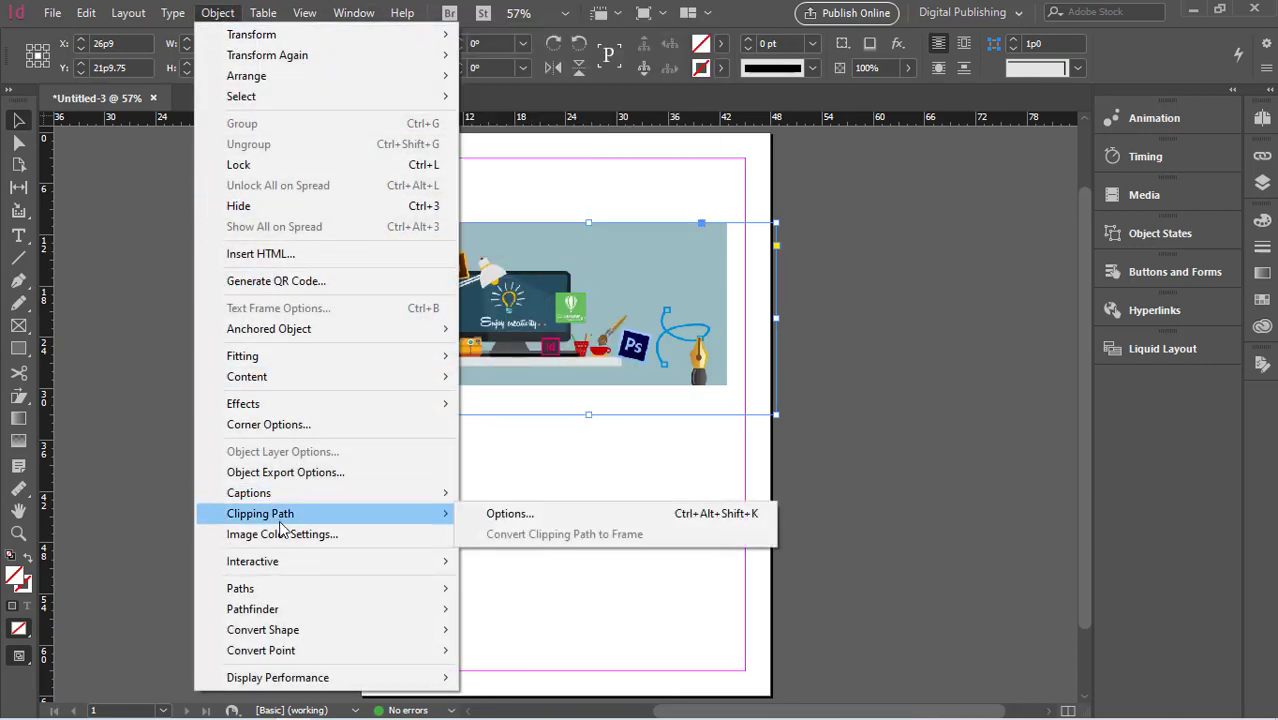
mouse_move(285, 565)
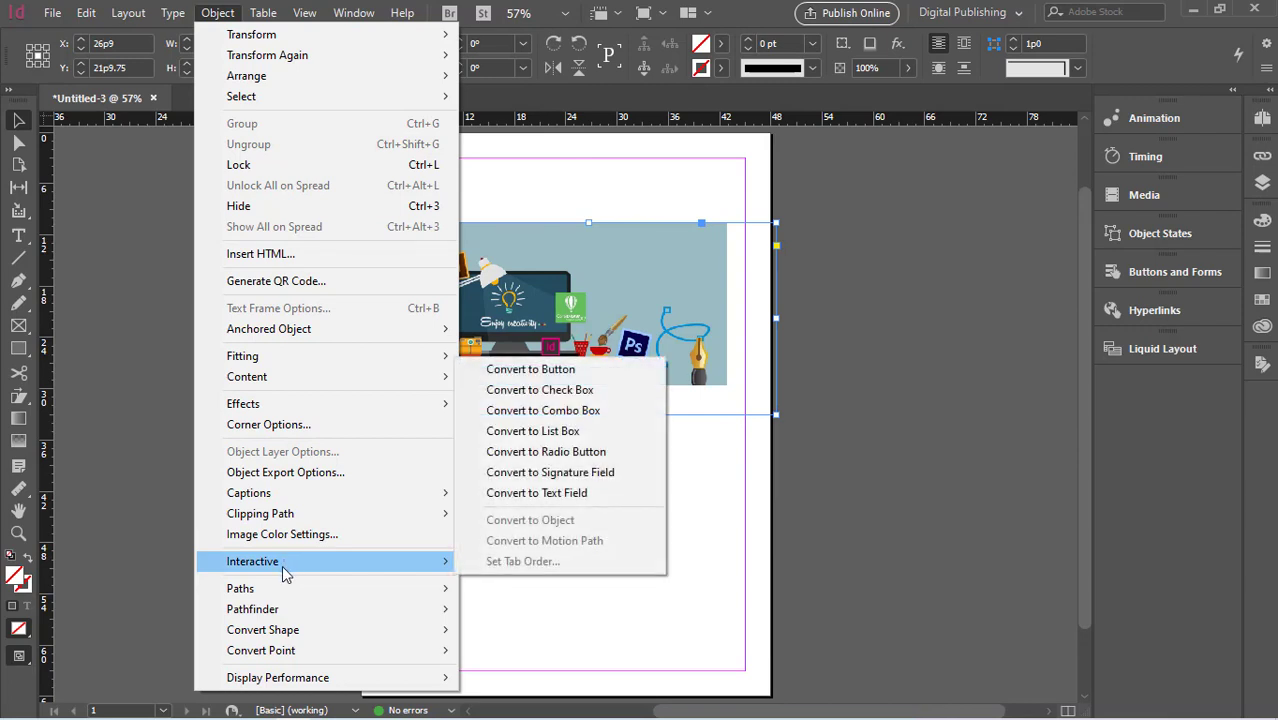
mouse_move(326, 368)
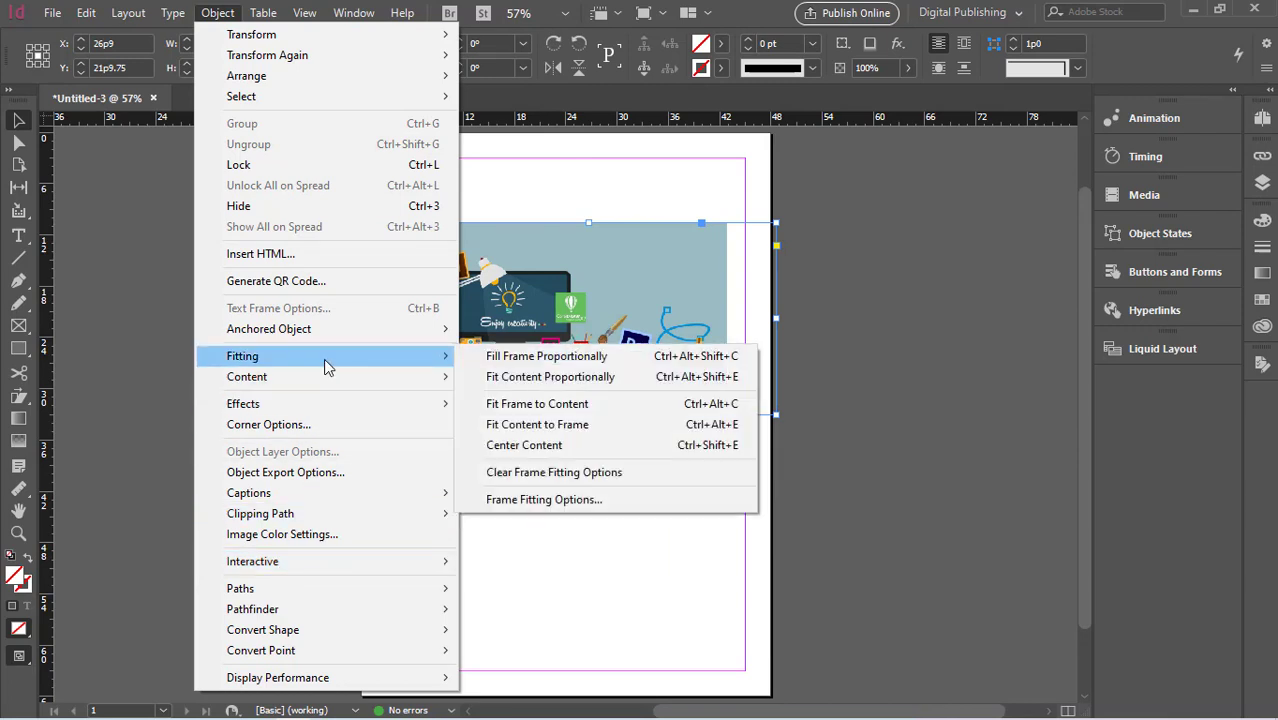
click(549, 366)
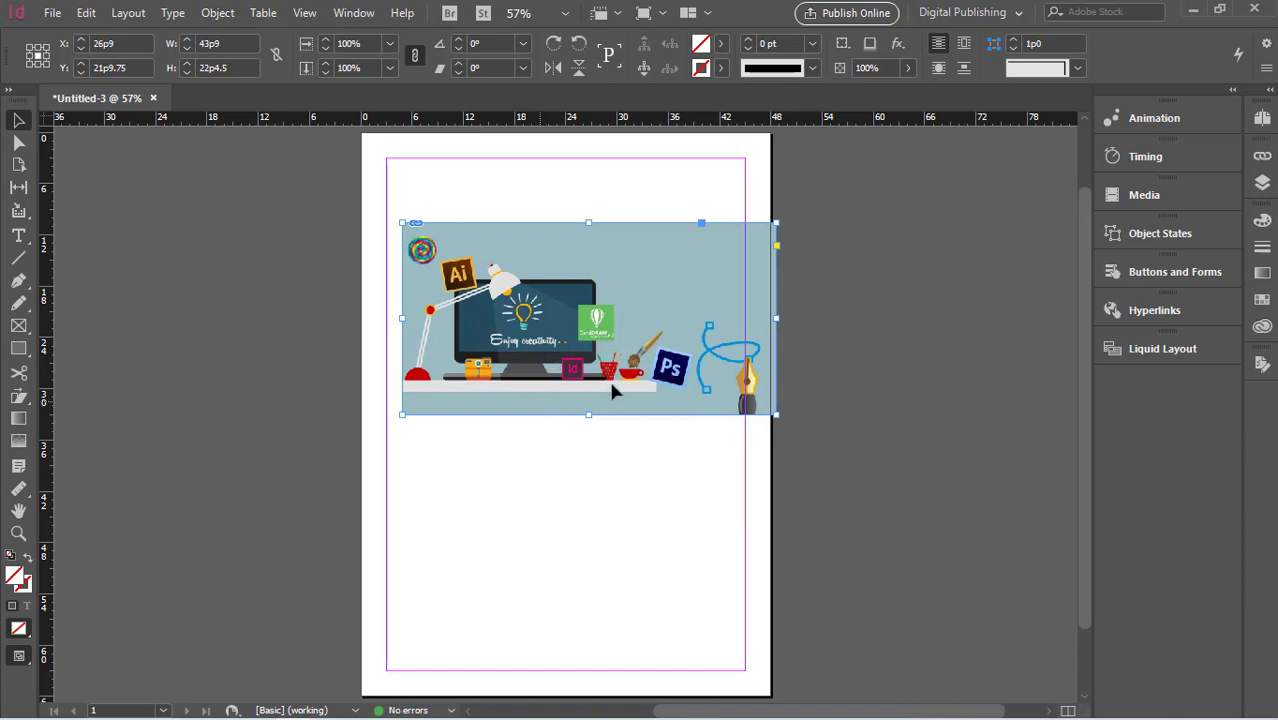
- Crop the image frame to about 22p9 by 16p3 and reposition it with the monitor artwork in view
drag(632, 352, 616, 332)
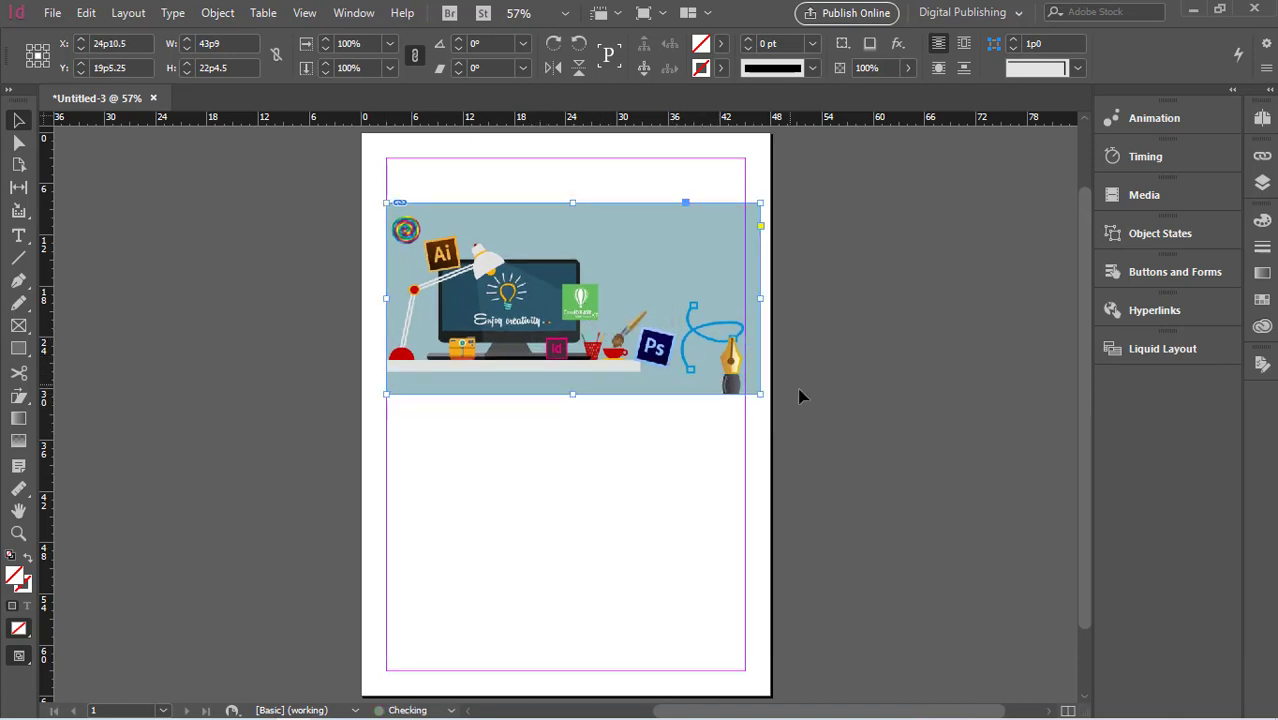
drag(761, 394, 581, 342)
drag(461, 274, 514, 285)
click(548, 309)
click(582, 323)
mouse_move(582, 315)
mouse_down()
mouse_move(487, 332)
mouse_move(590, 322)
mouse_up()
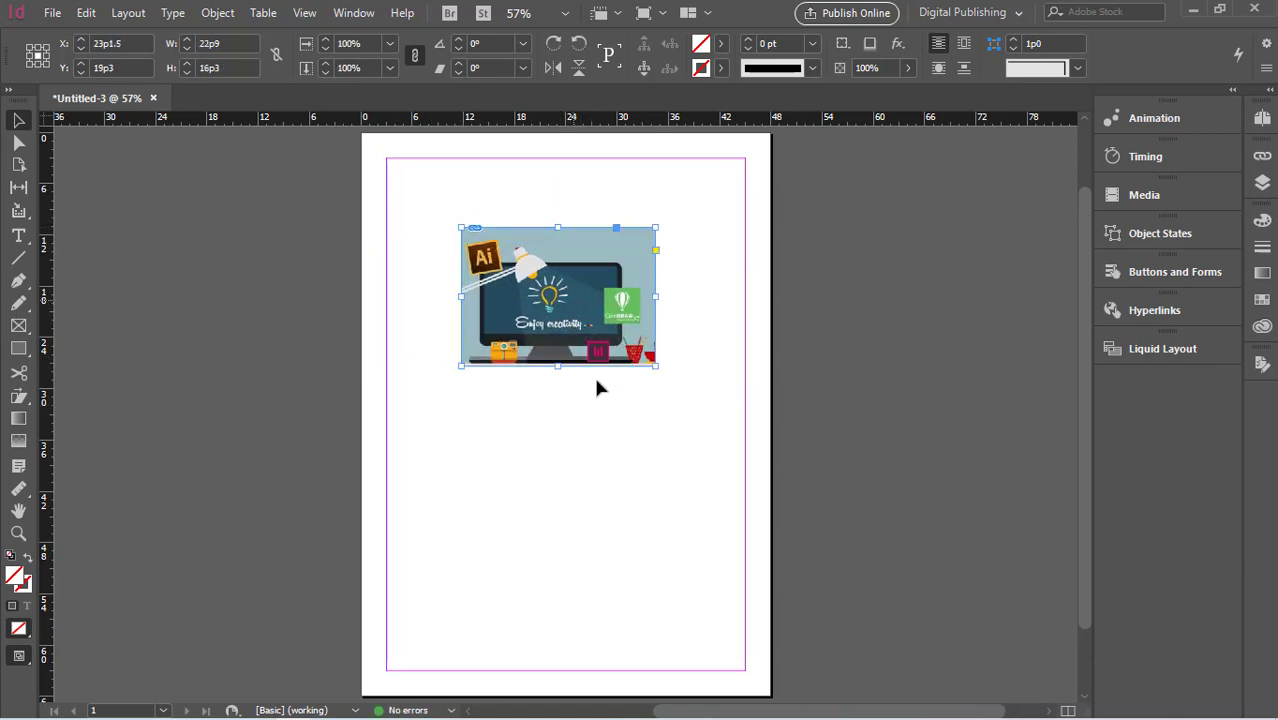
- Select the image content inside the cropped frame and apply Fill Frame Proportionally
click(566, 304)
click(613, 400)
click(569, 306)
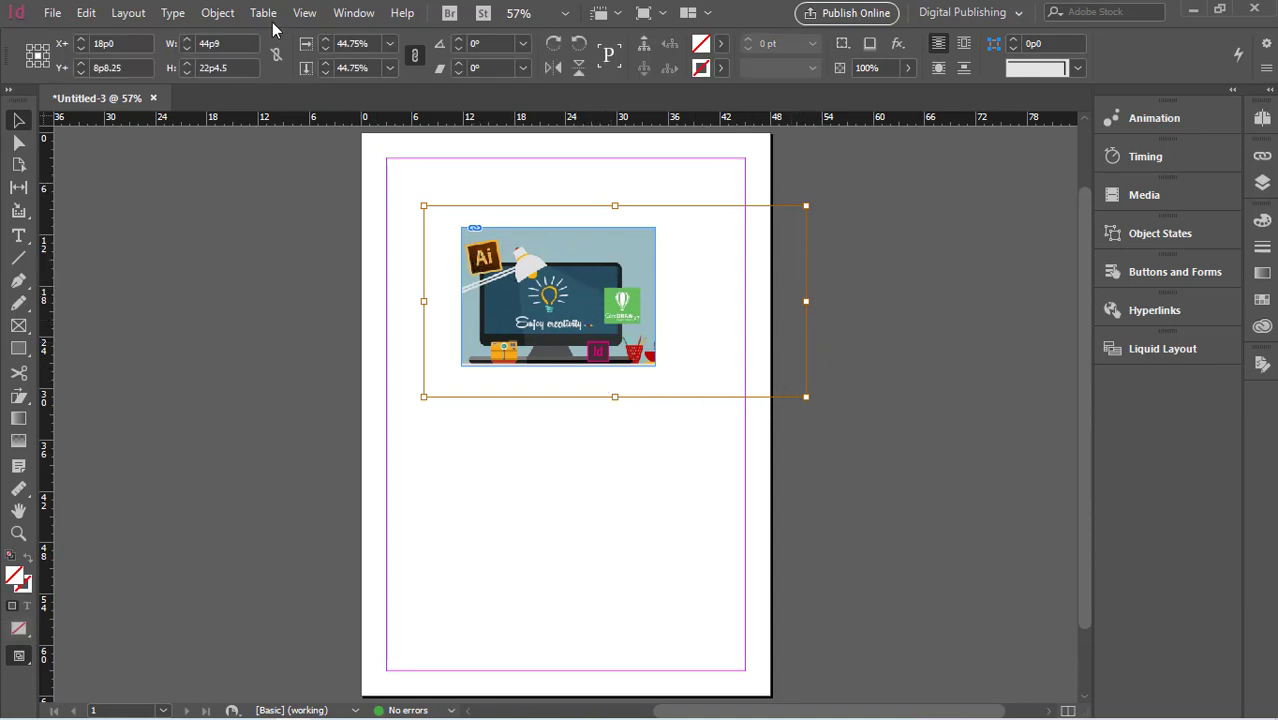
click(220, 14)
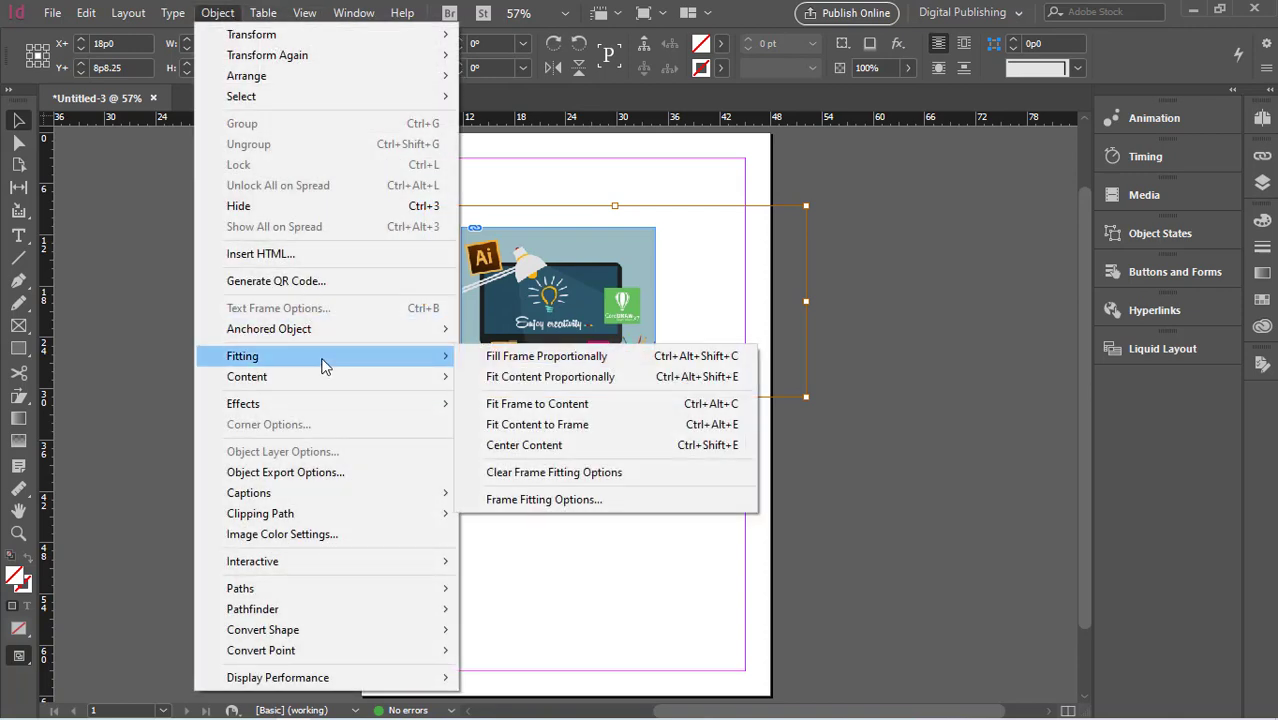
click(537, 362)
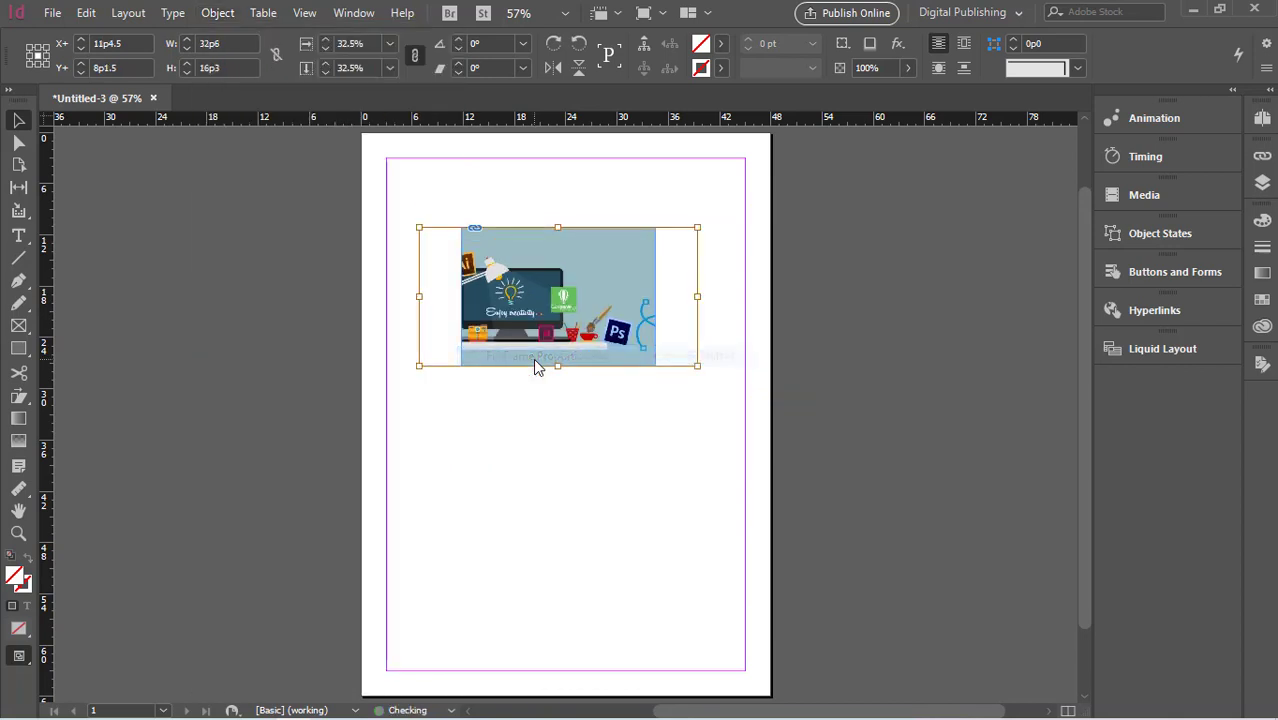
- Enlarge the image frame to about 42p6 by 20p10.5 and apply Fit Content Proportionally
click(588, 344)
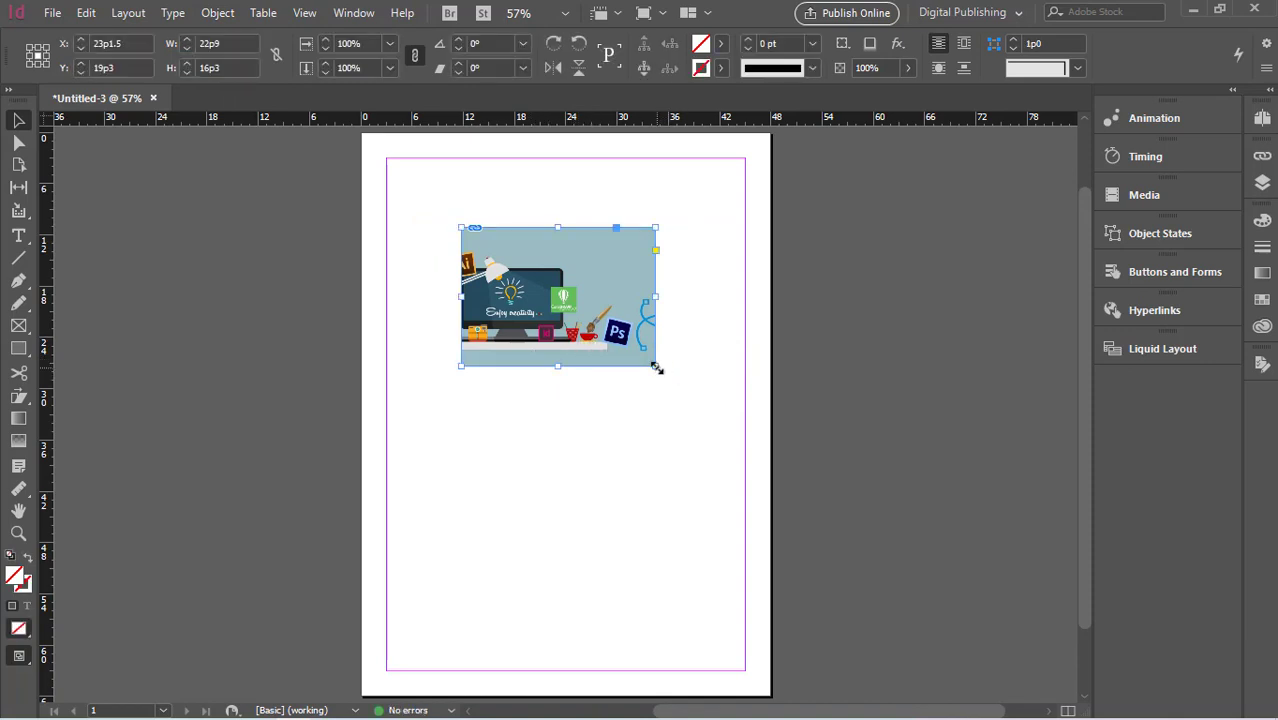
drag(657, 366, 826, 407)
drag(615, 343, 603, 335)
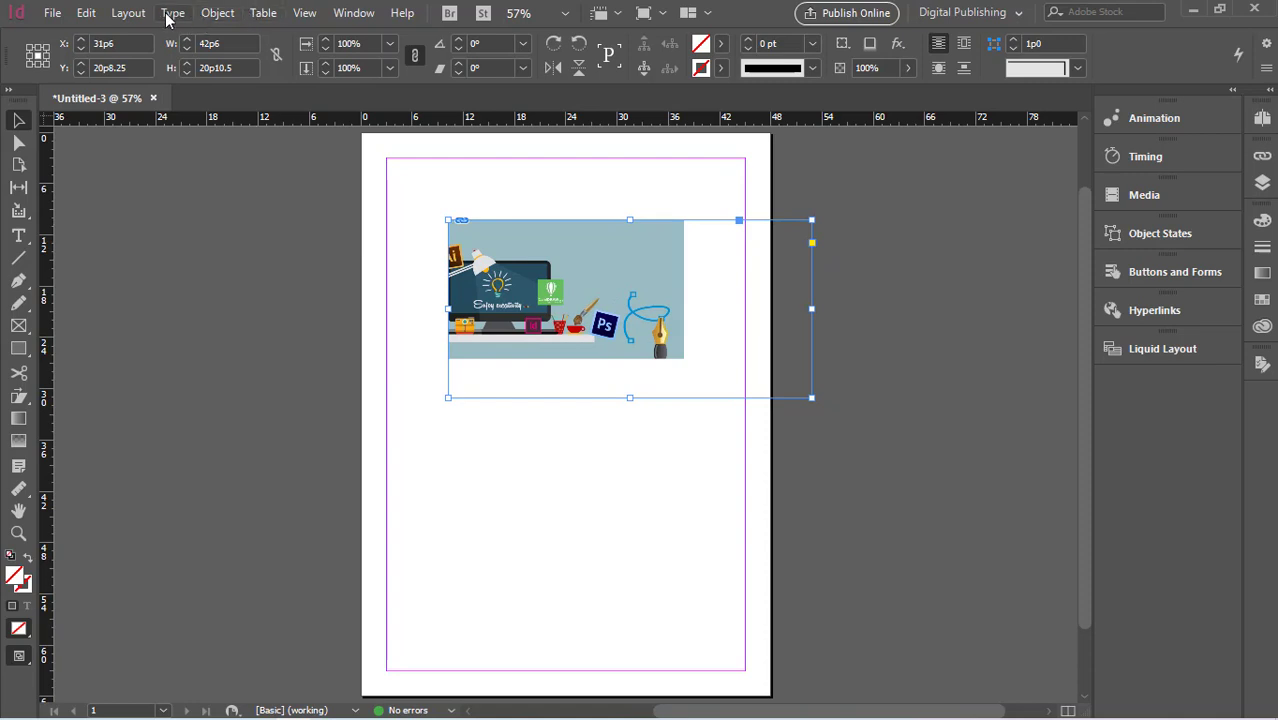
click(217, 12)
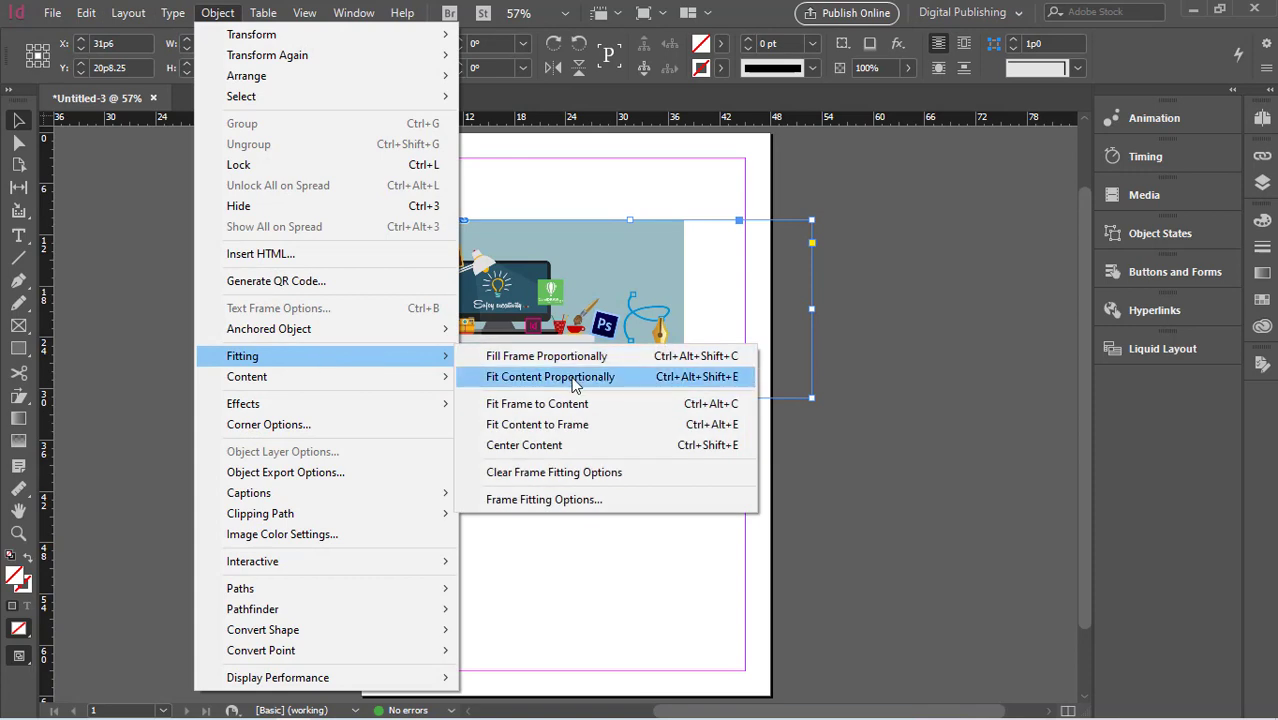
click(573, 381)
- Shift the image content up and left within its frame, and move the frame close to the page's top-left margin corner
drag(620, 306, 615, 274)
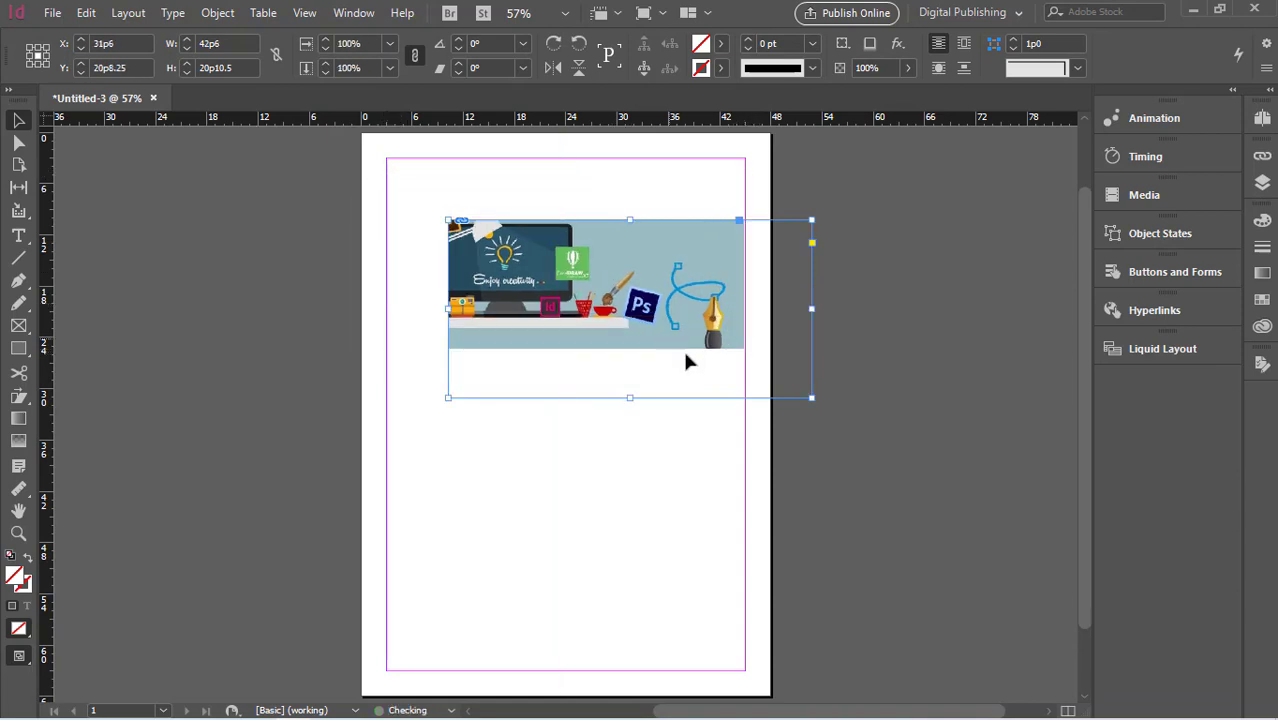
drag(746, 364, 745, 362)
drag(682, 328, 473, 208)
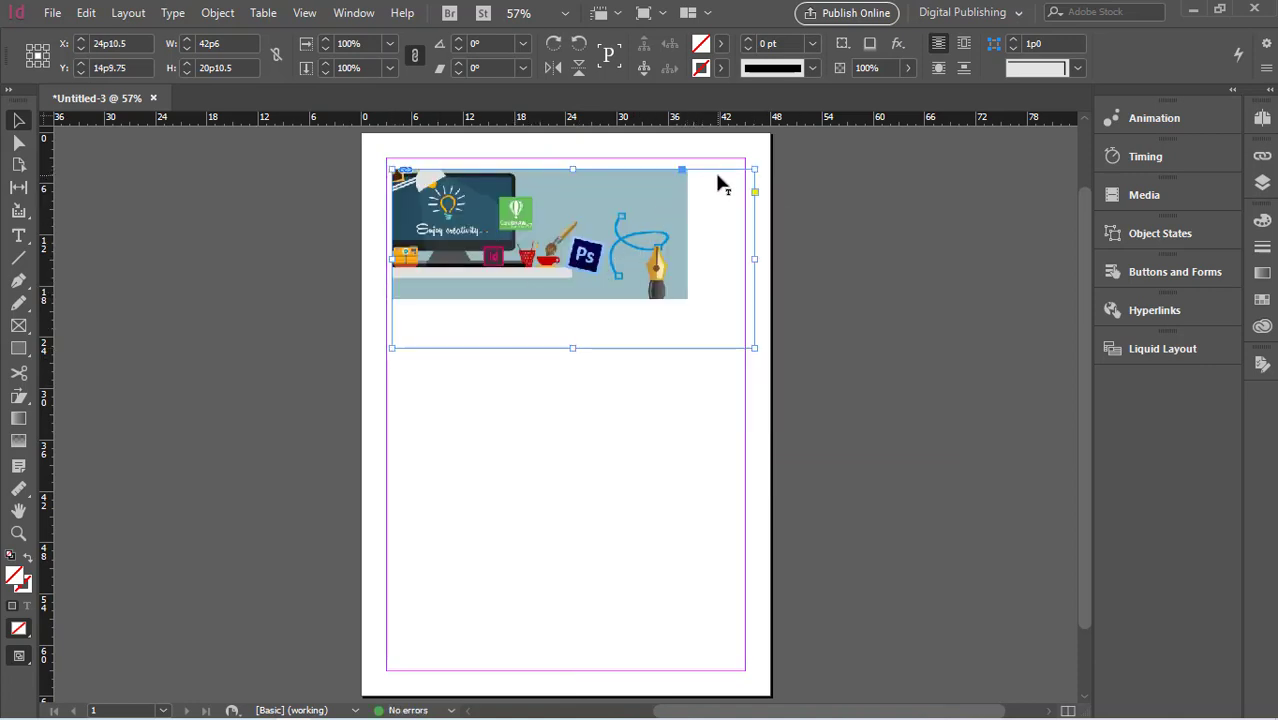
- Shrink the image frame to about 37p7.5 by 20p0 and reposition it and its content near the page's top margin
drag(551, 268, 631, 312)
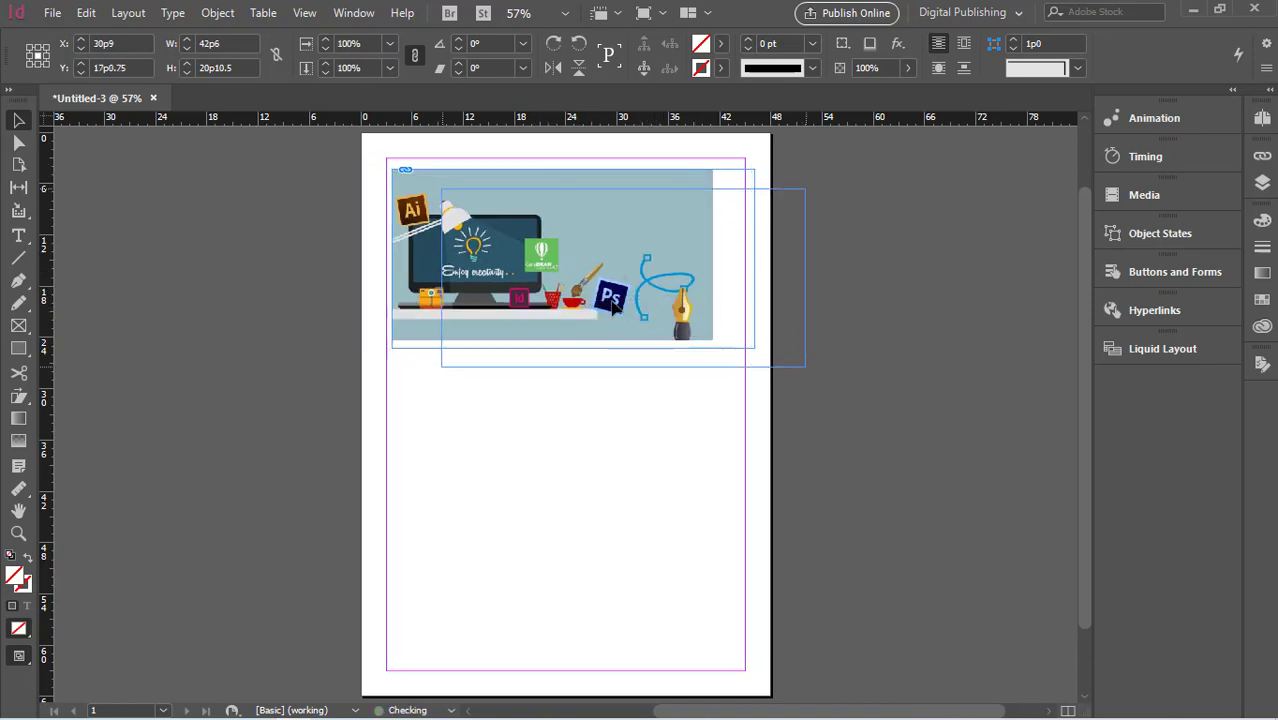
drag(542, 262, 500, 247)
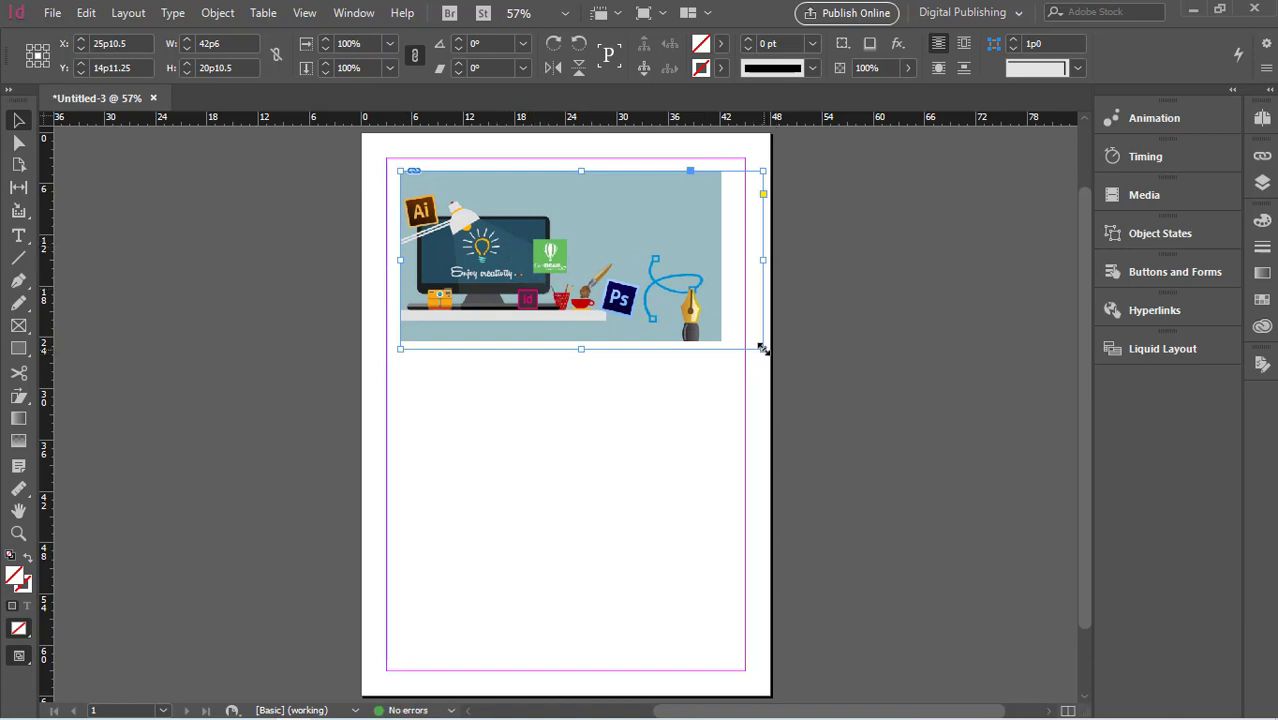
drag(760, 348, 723, 341)
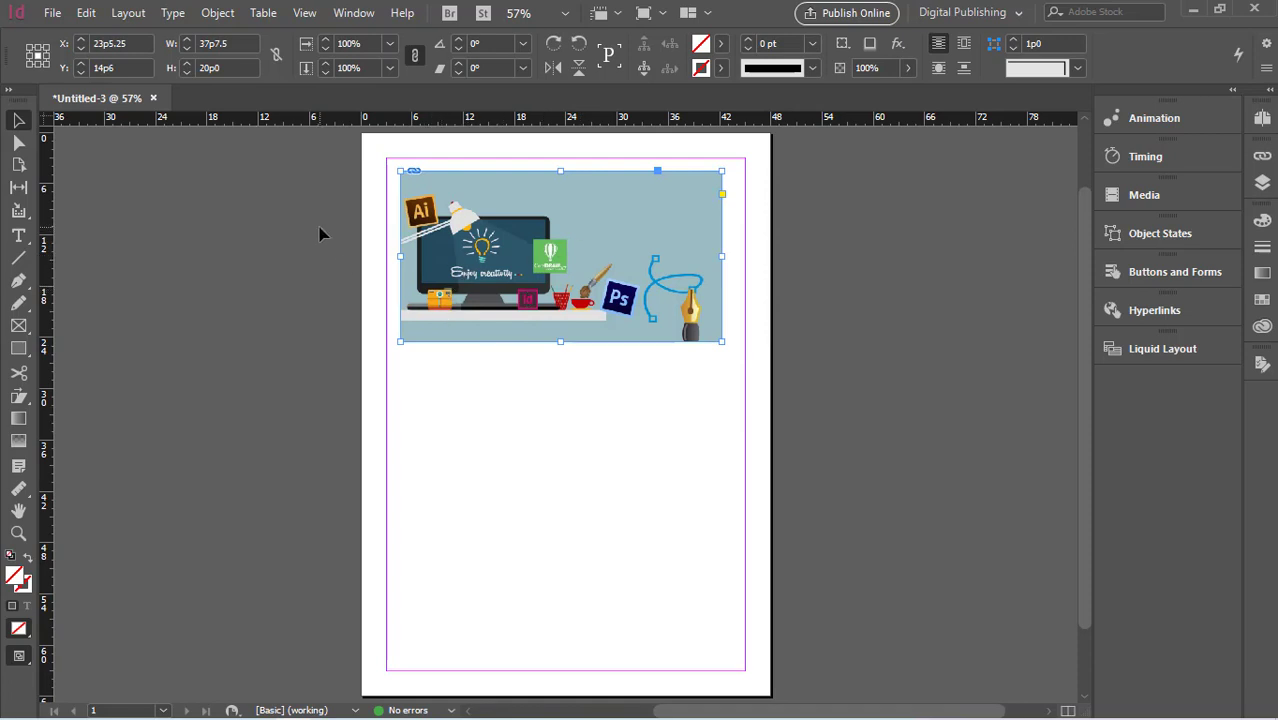
drag(546, 246, 504, 244)
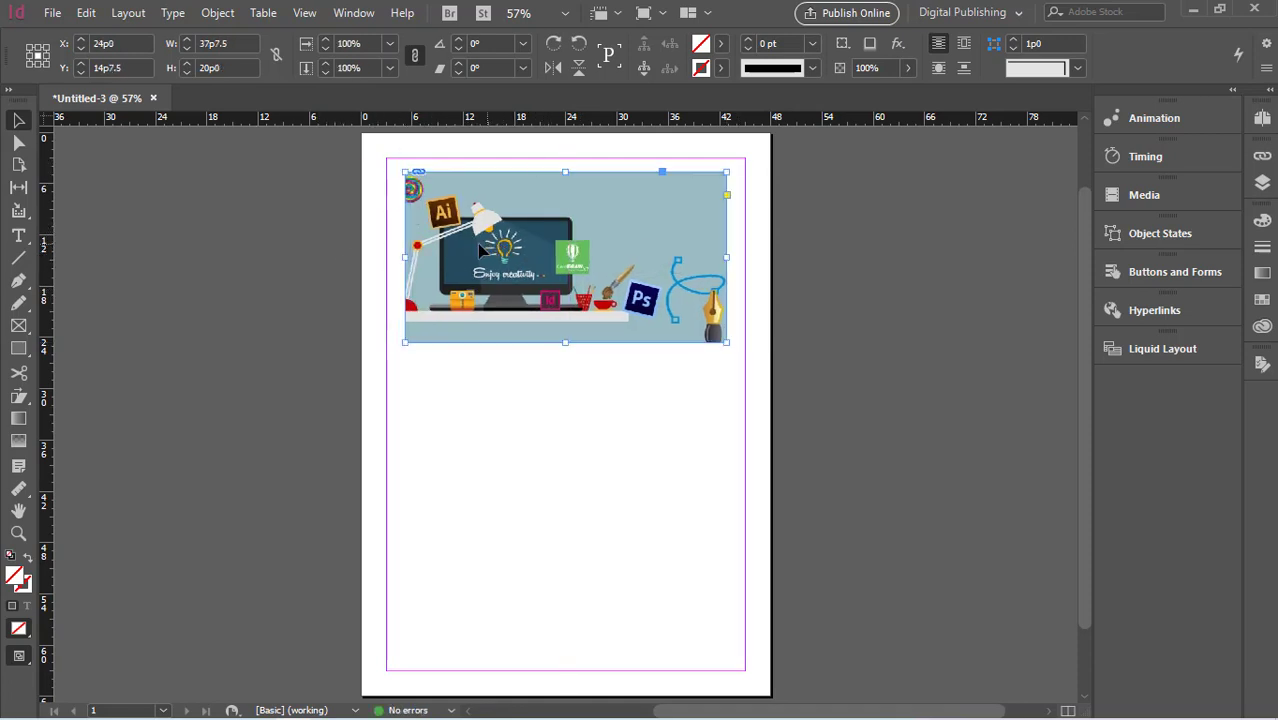
- Apply Fit Content Proportionally to the desk artwork, followed by Fill Frame Proportionally, and deselect it
click(217, 13)
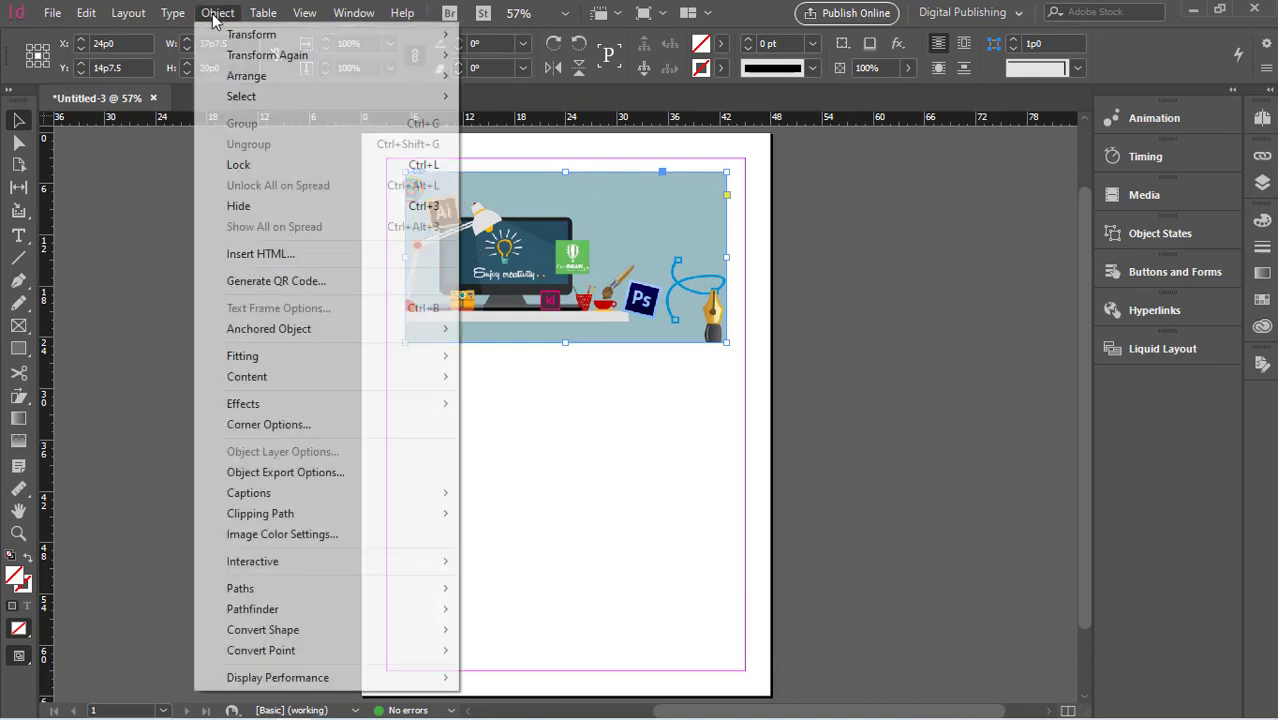
mouse_move(273, 357)
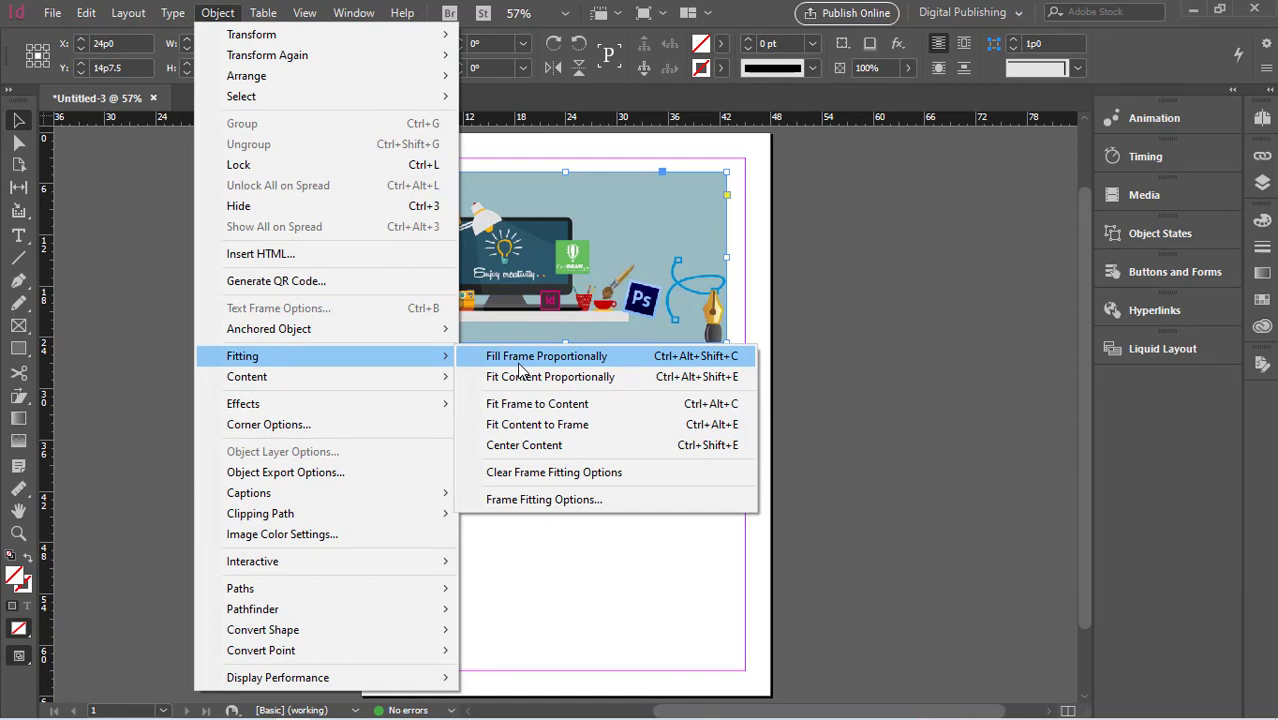
click(586, 383)
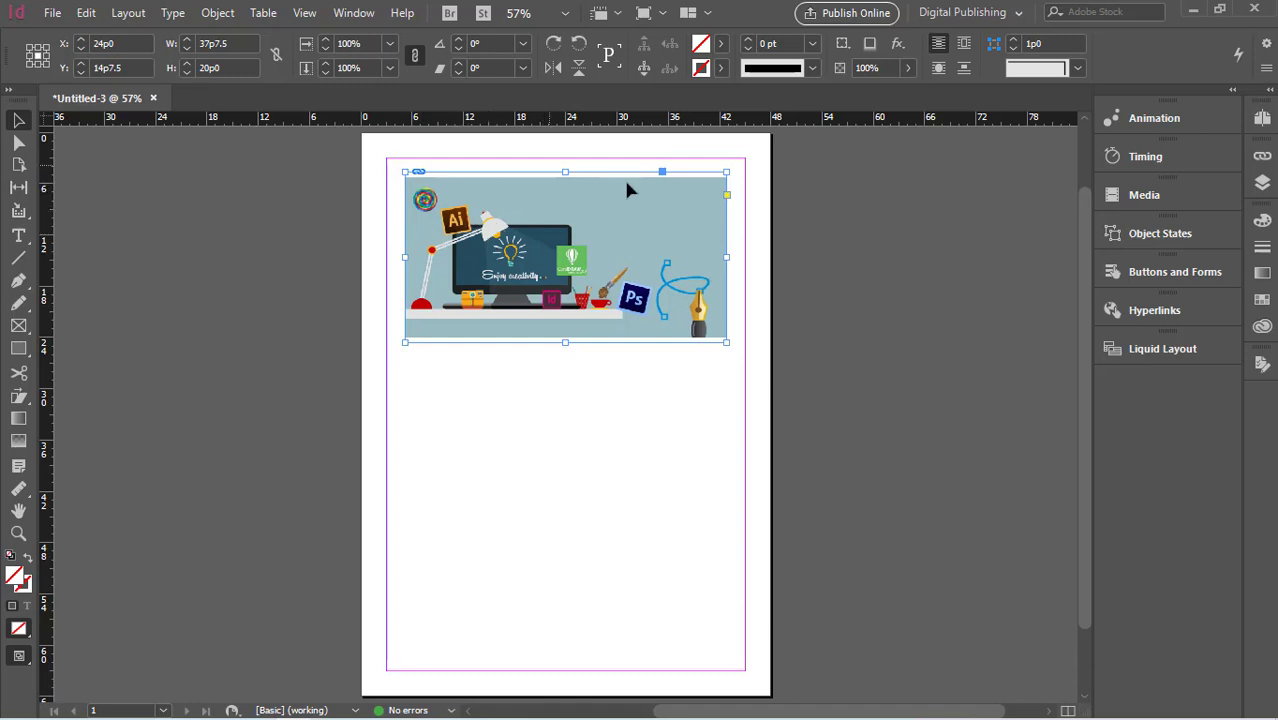
click(220, 14)
mouse_move(323, 364)
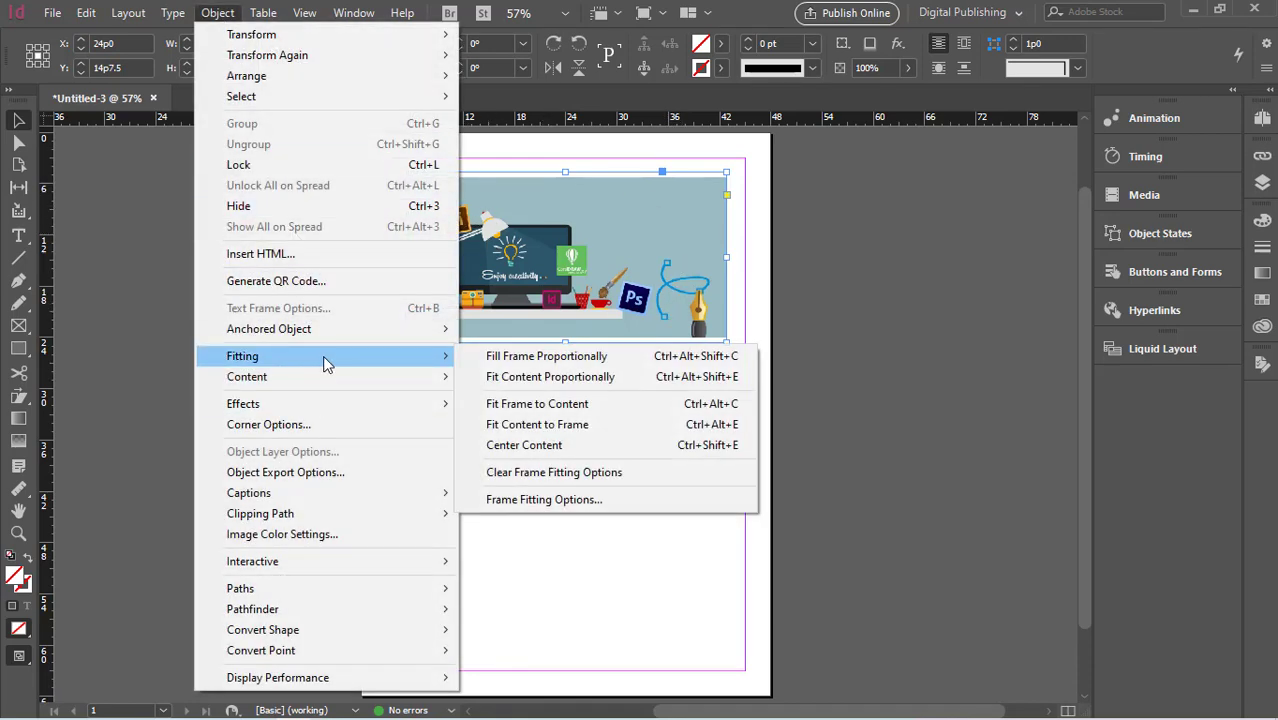
click(540, 360)
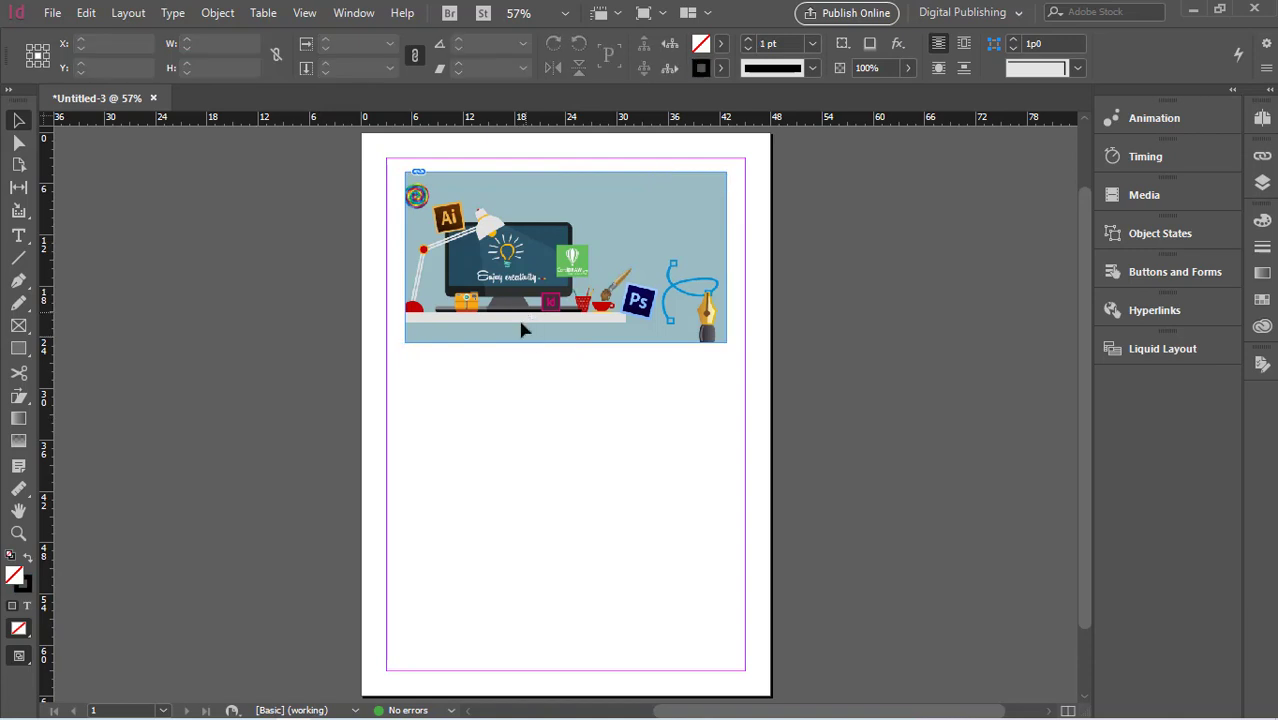
click(442, 400)
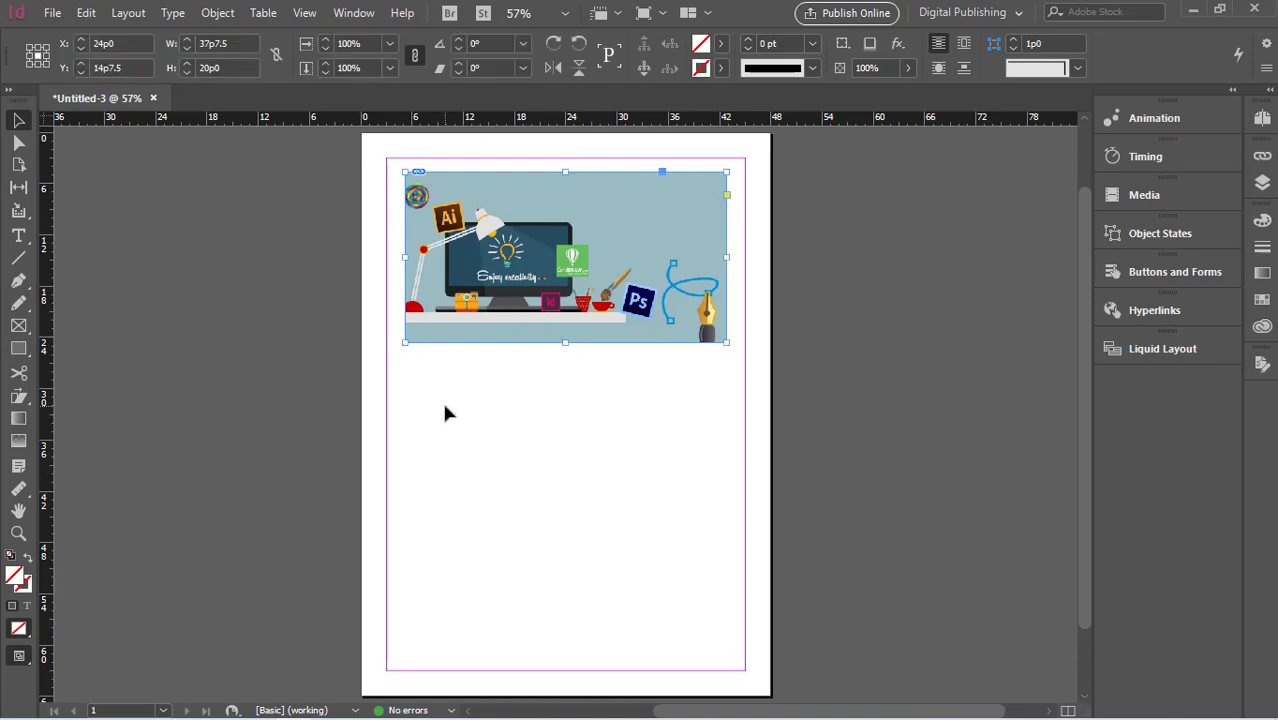
- Draw a rectangular frame about 23p1.5 by 16p10.5 below the desk artwork and place Auto-Animate-Free-UI-kit-1014x487 in it
click(19, 327)
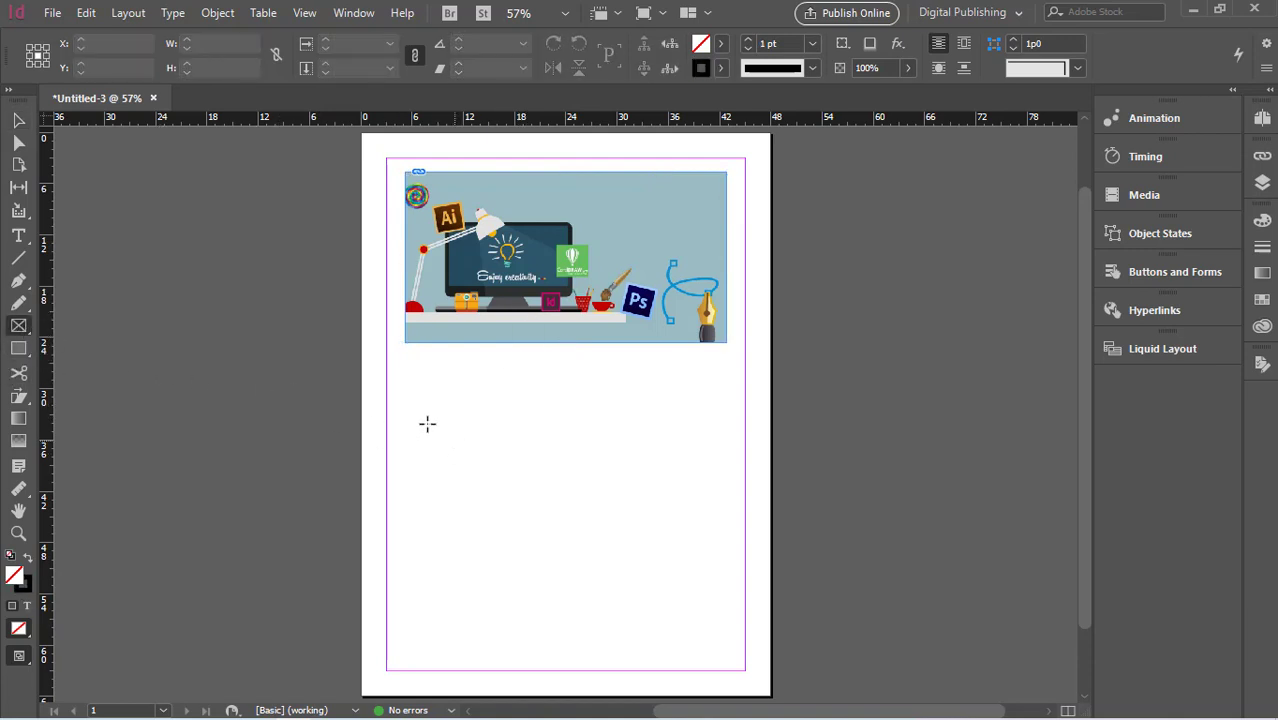
drag(418, 394, 616, 537)
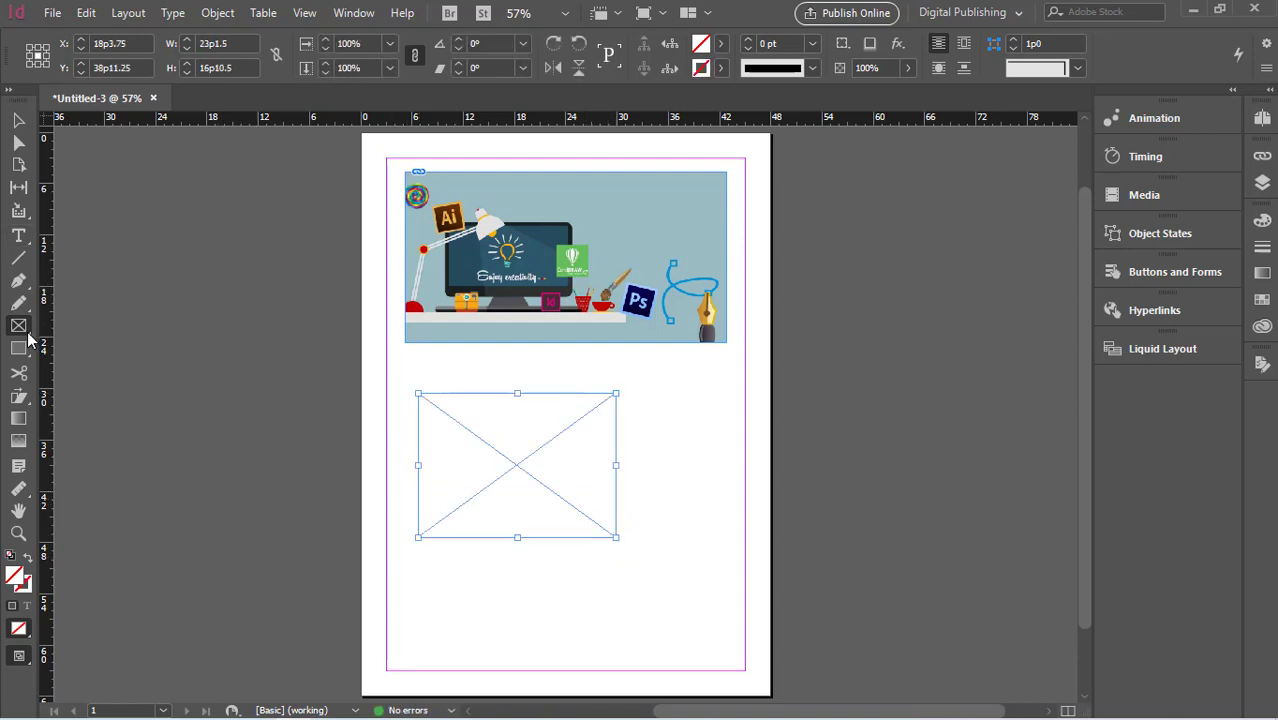
click(52, 12)
click(115, 255)
scroll(678, 410, down, 3)
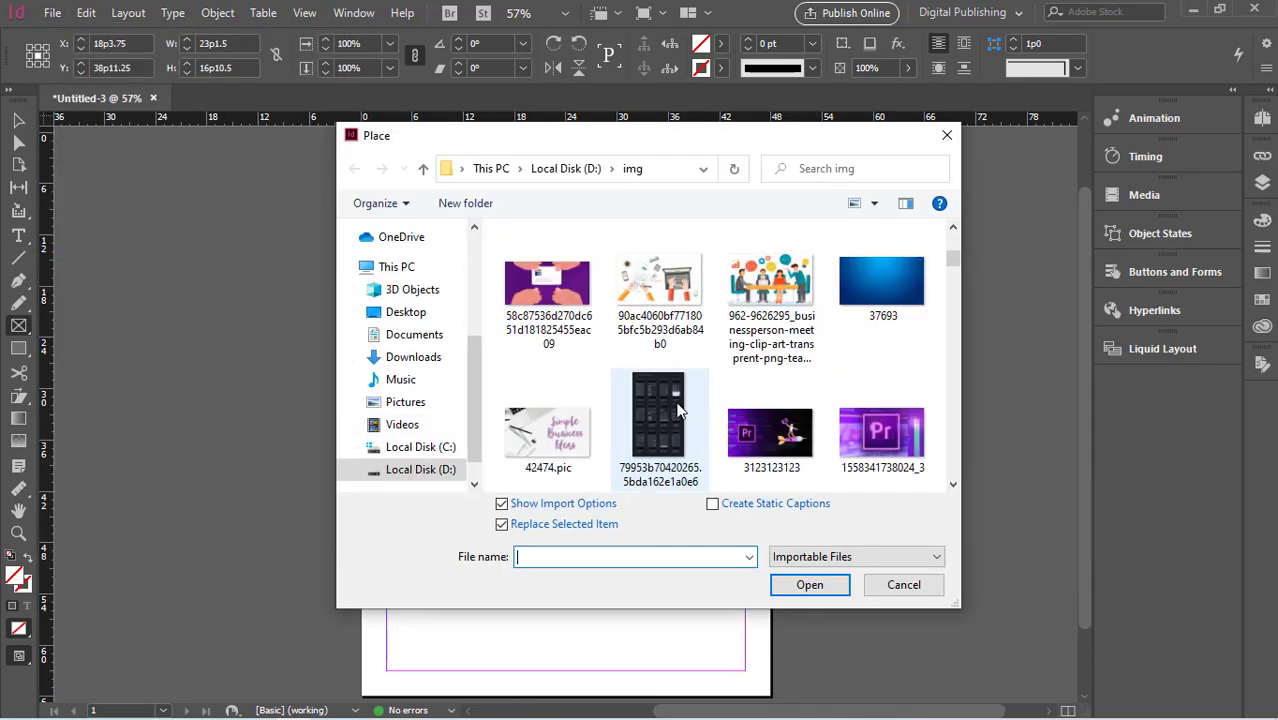
scroll(690, 400, down, 10)
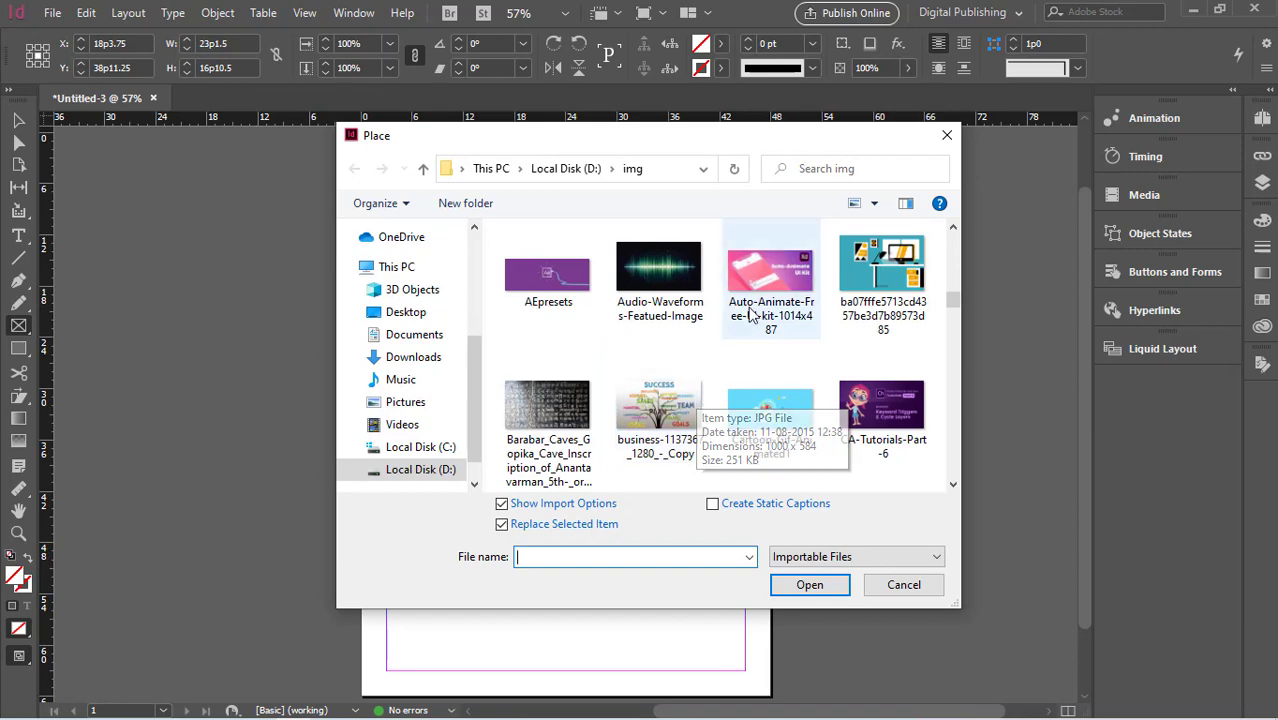
click(750, 288)
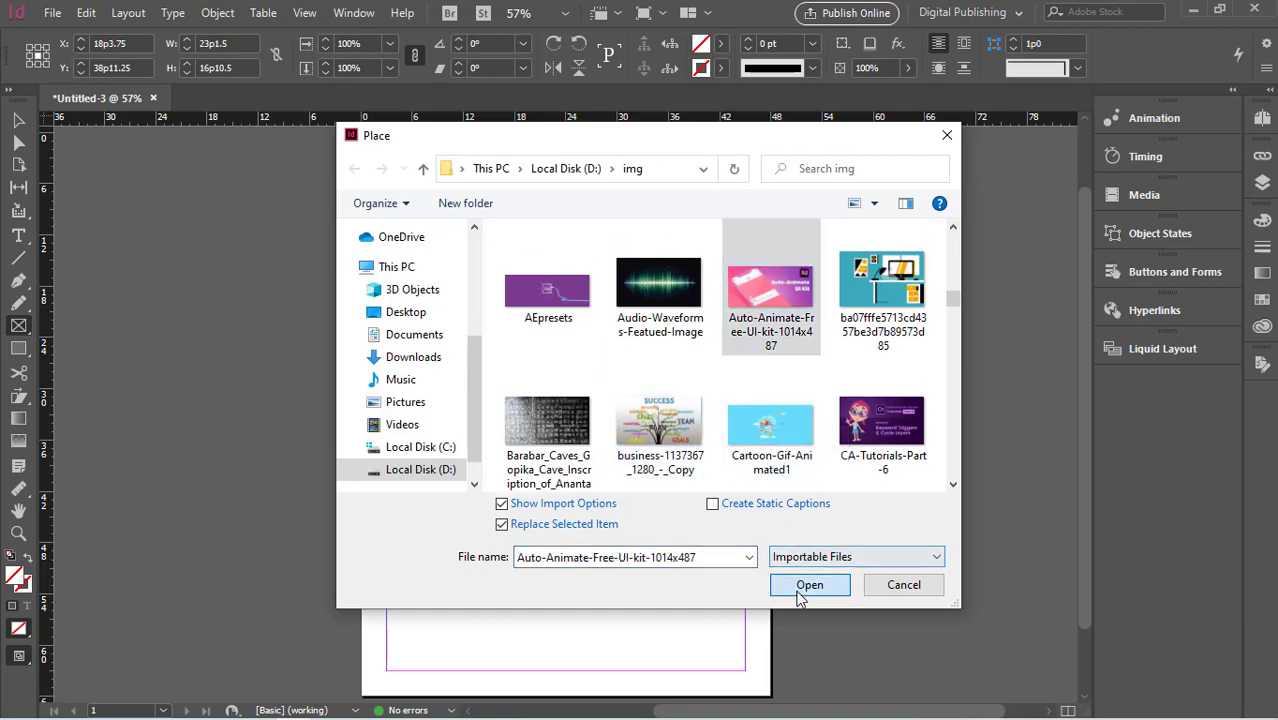
click(806, 588)
click(776, 553)
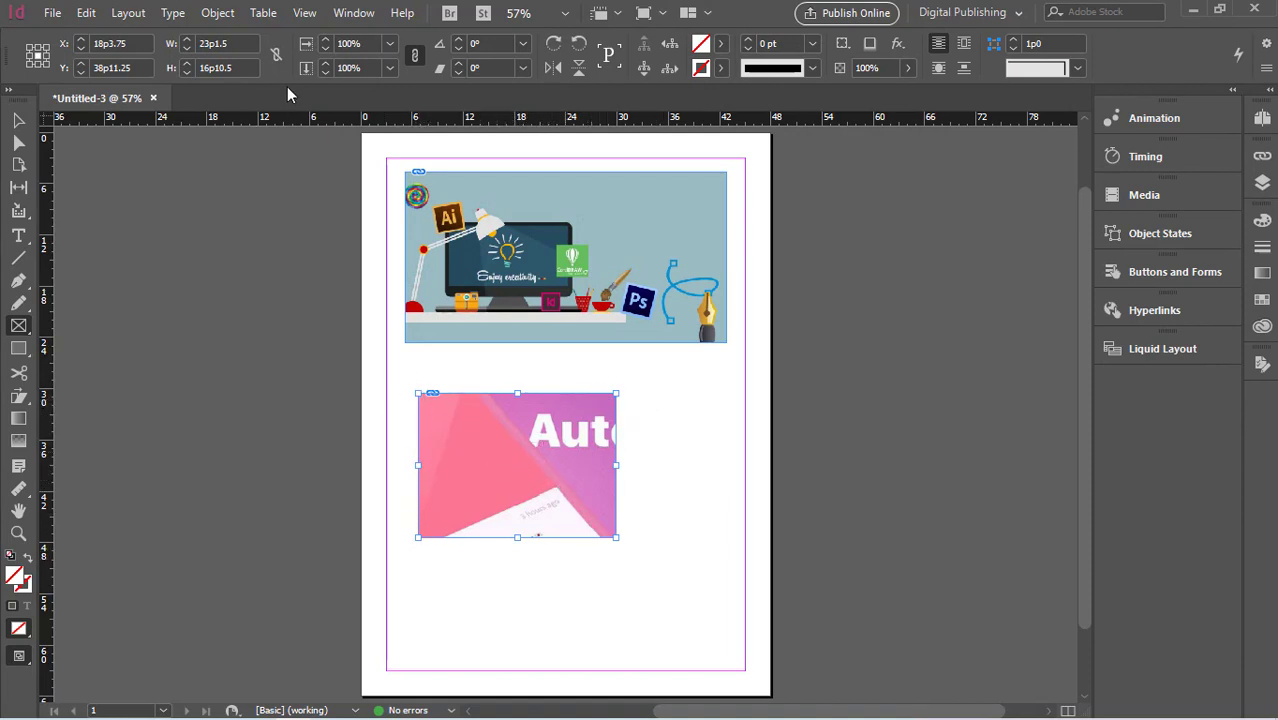
- Apply Fill Frame Proportionally to the newly placed Auto-Animate image
click(25, 331)
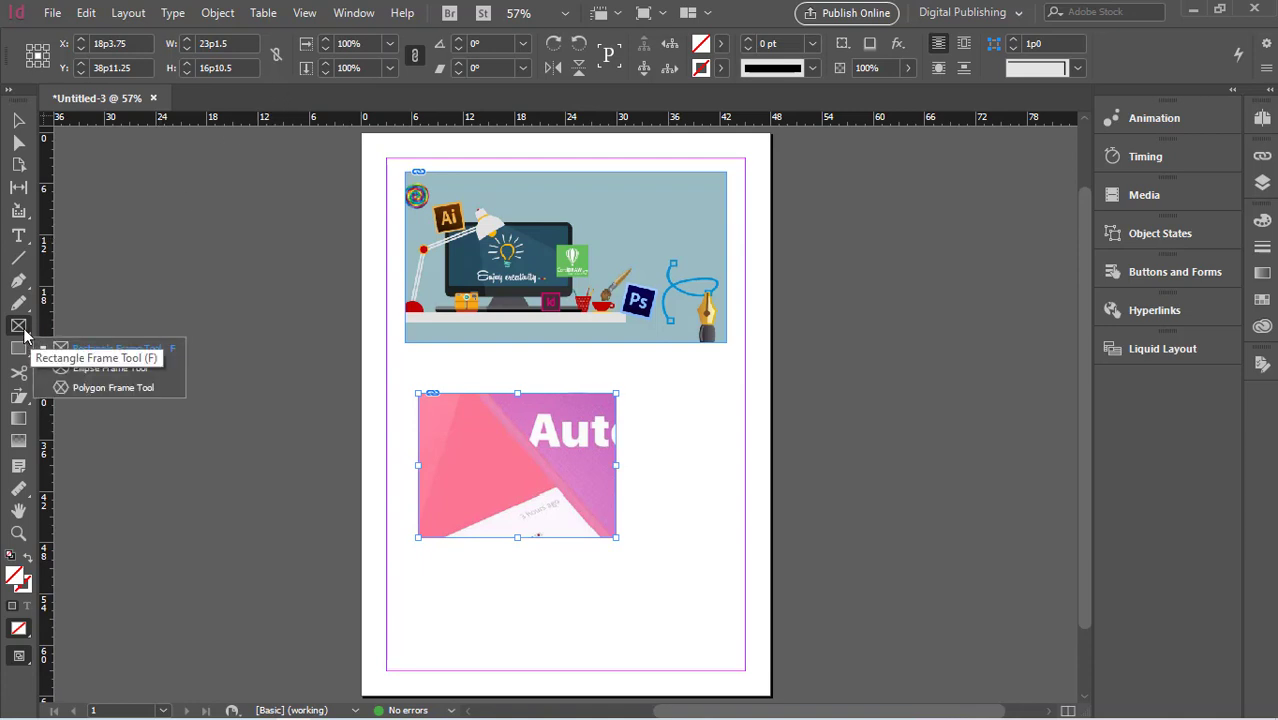
click(25, 331)
click(215, 13)
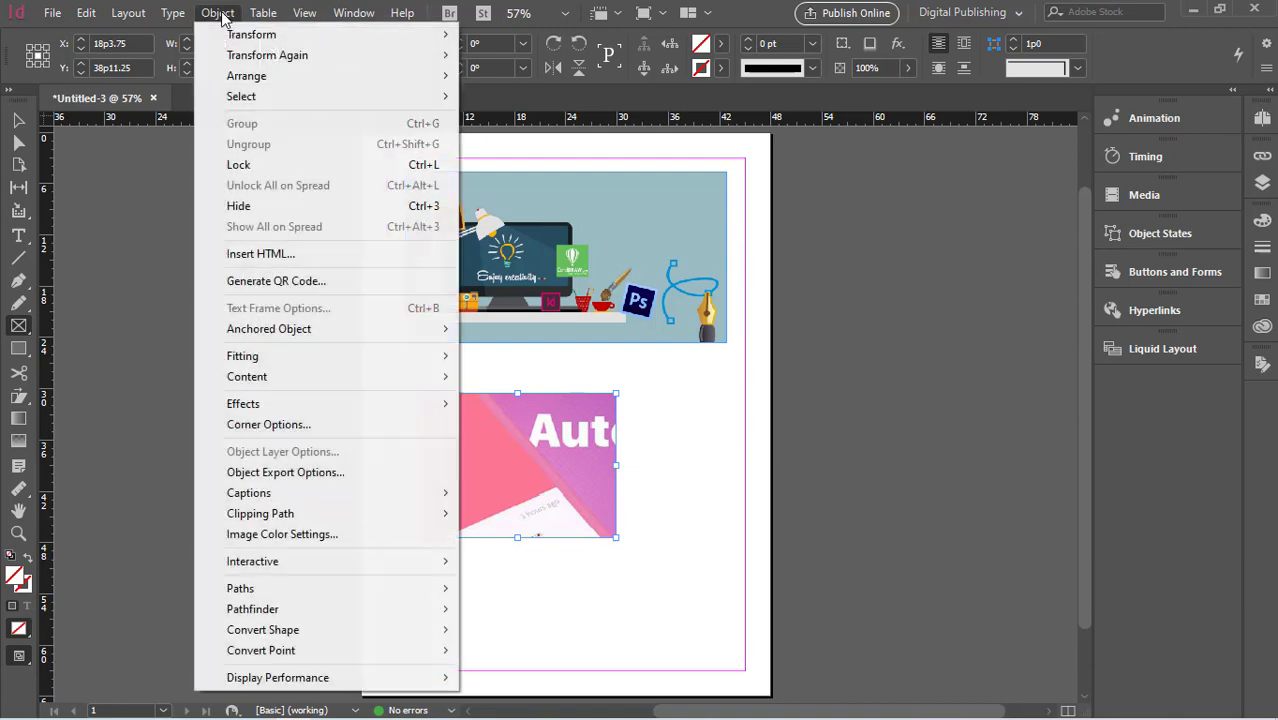
mouse_move(258, 358)
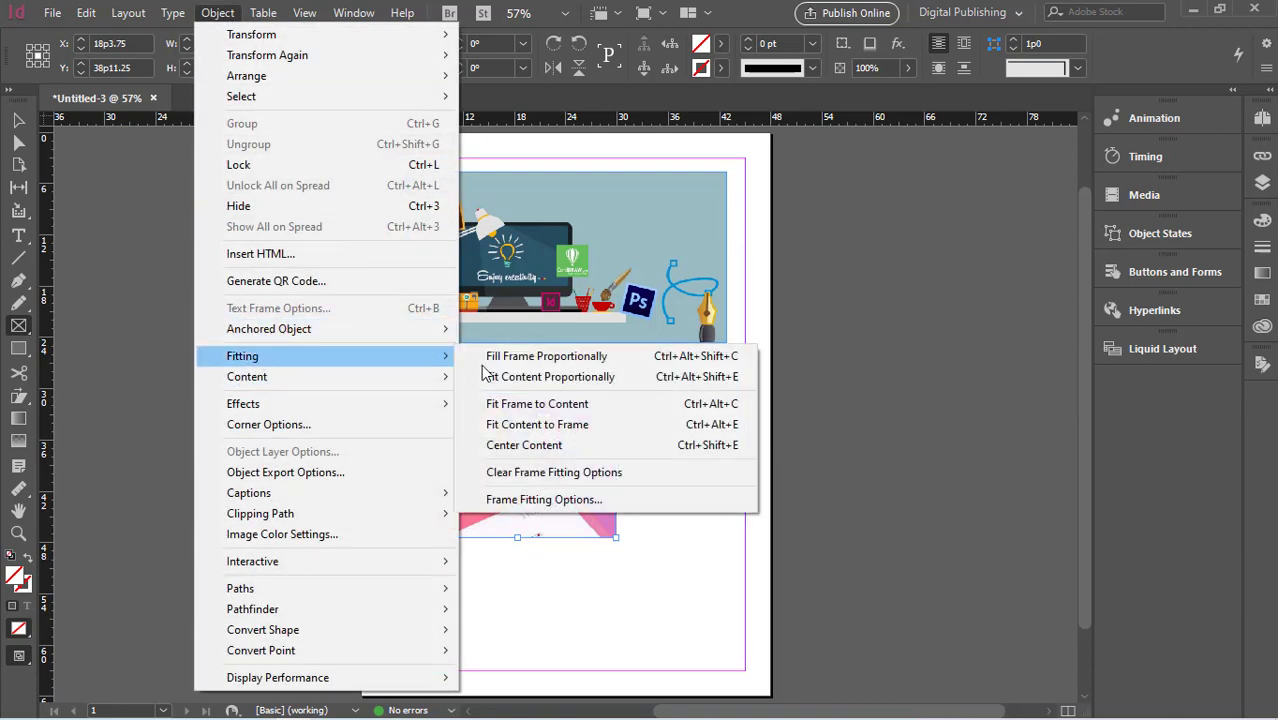
click(555, 362)
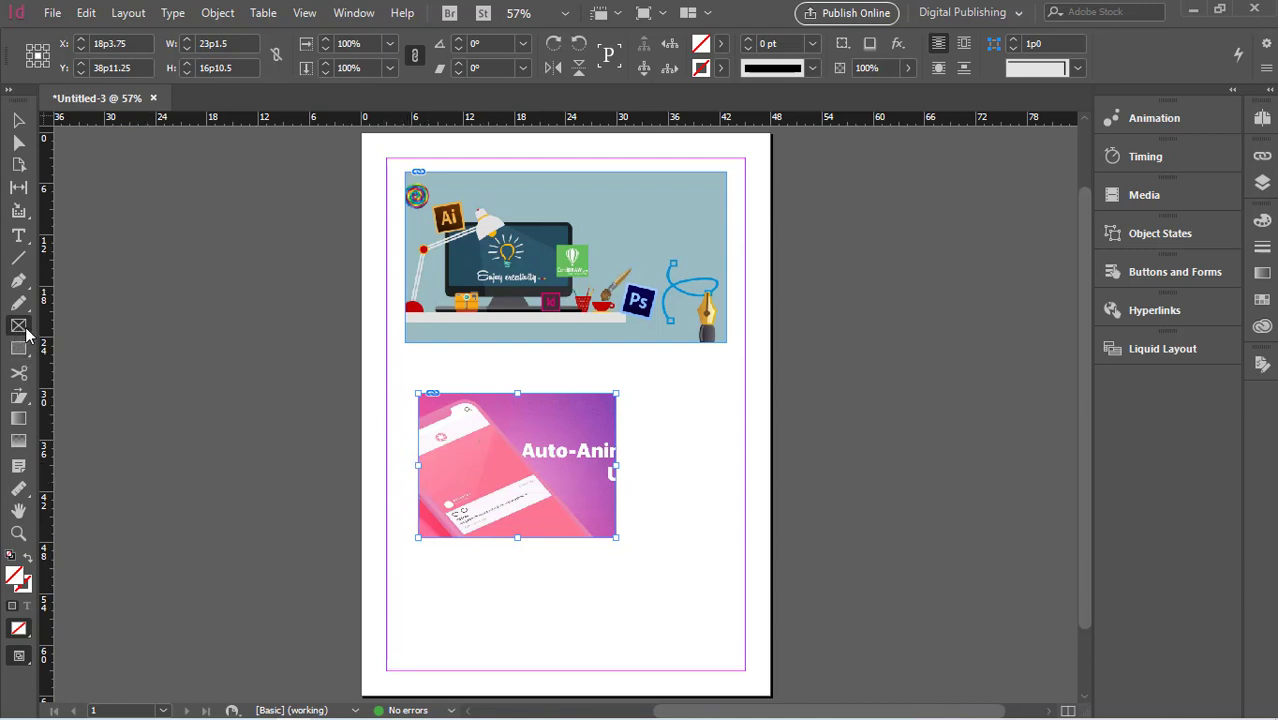
- Draw an ellipse frame about 10p10.5 by 10p6 near the page's lower-right margin corner
drag(20, 326, 52, 347)
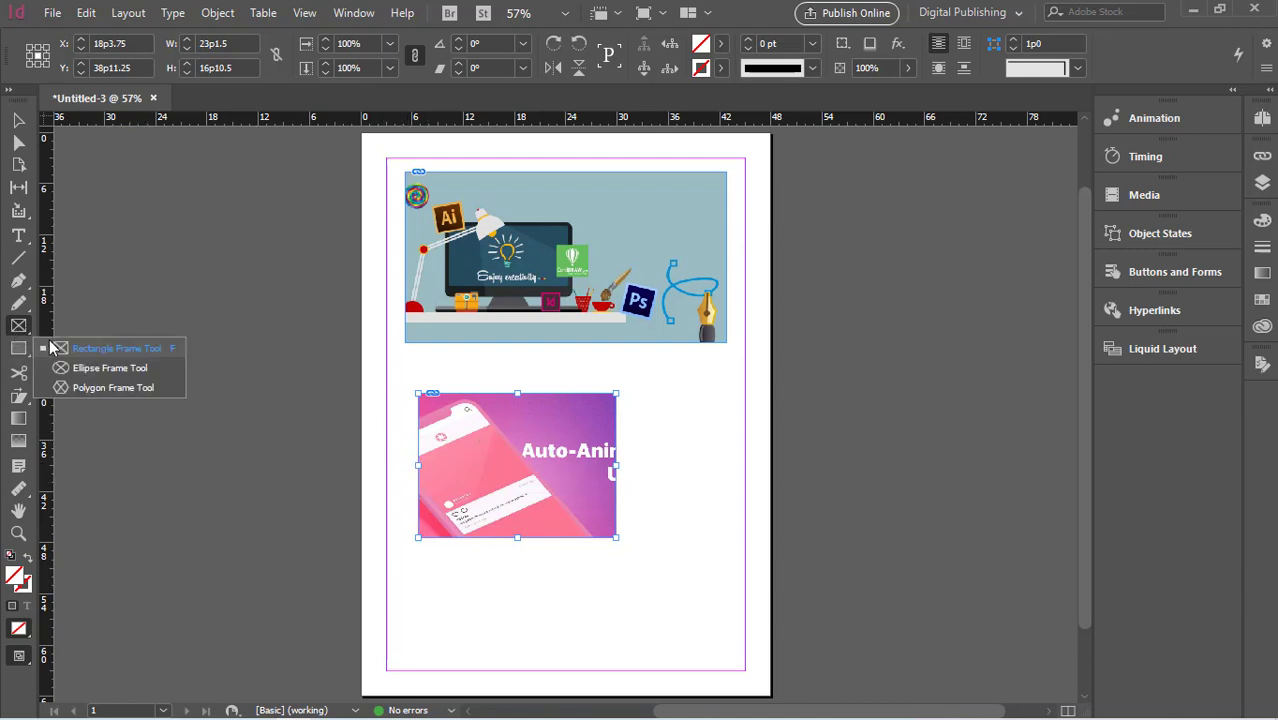
click(91, 372)
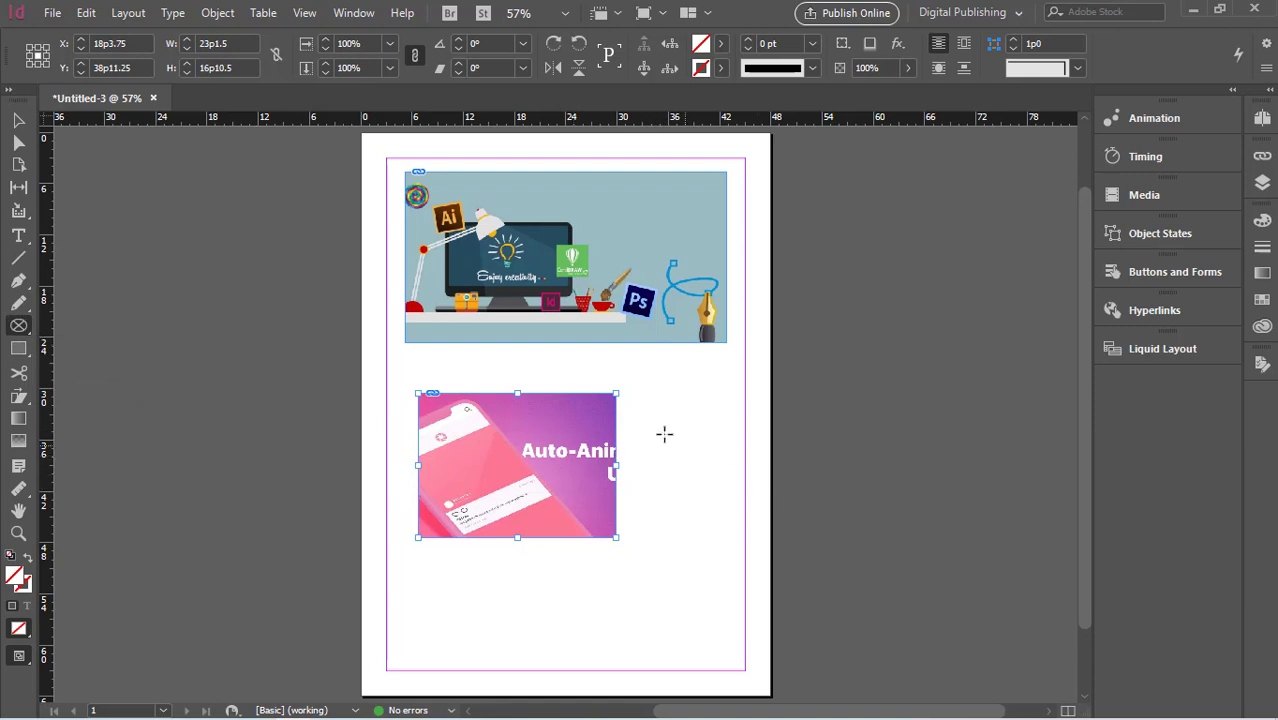
drag(585, 571, 679, 662)
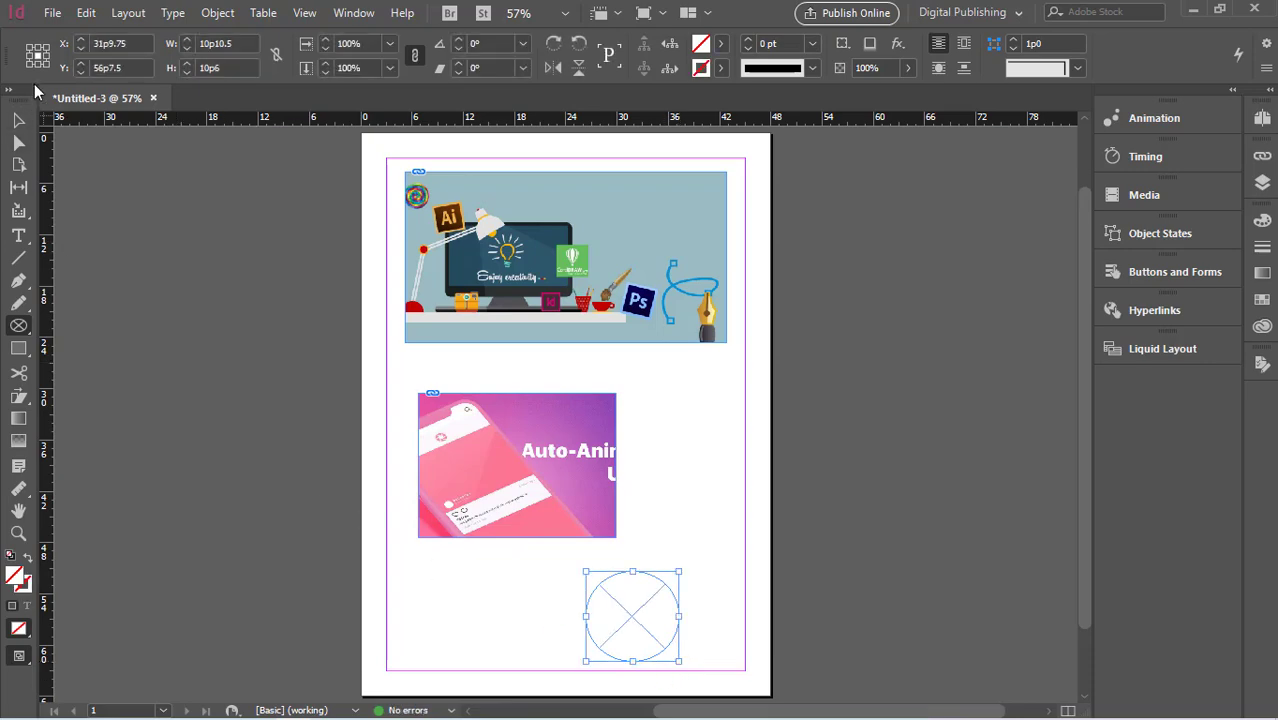
- Place the Cartoon-Gif-Animated1 image from the img folder into the ellipse frame with the default import options
click(52, 15)
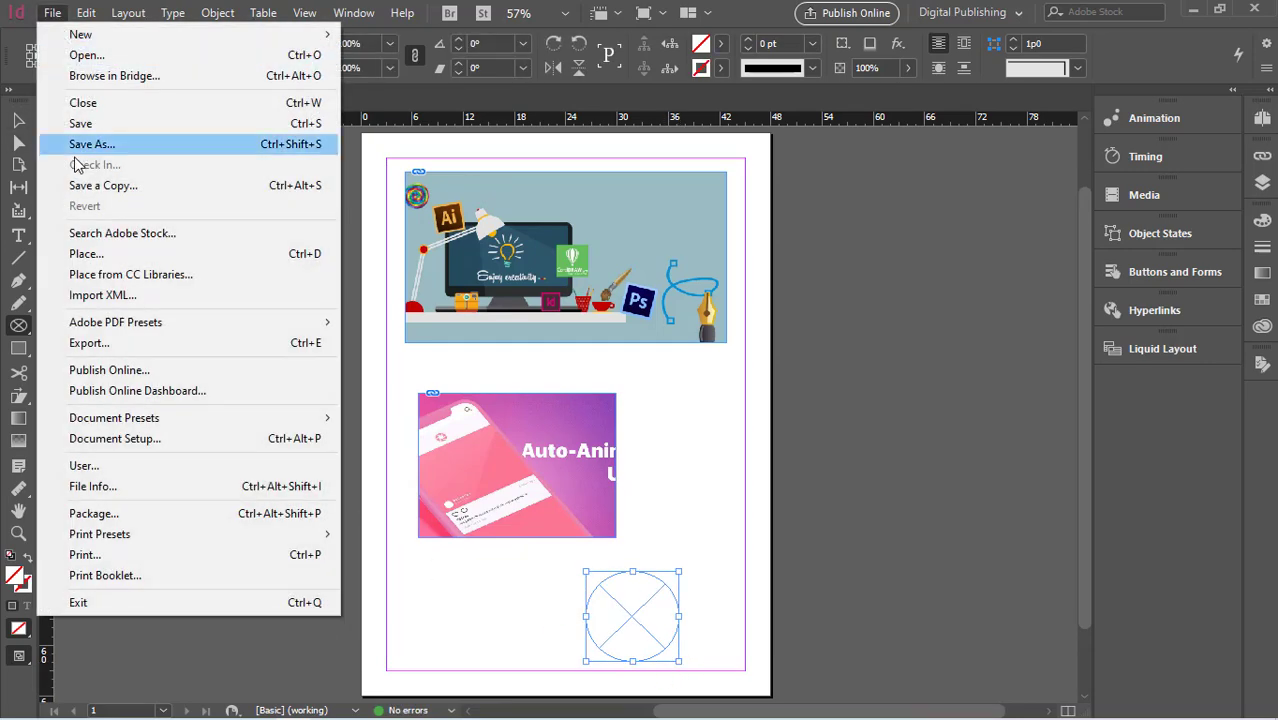
click(80, 252)
scroll(657, 396, down, 2)
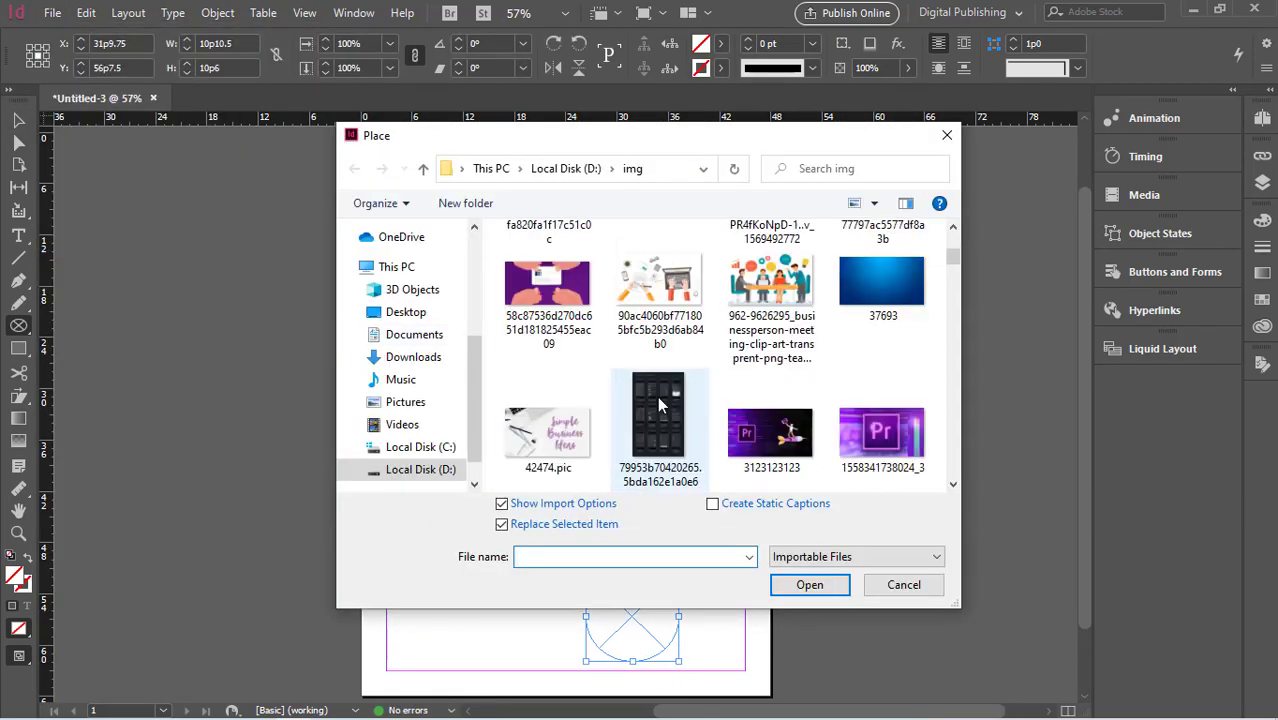
scroll(700, 412, down, 5)
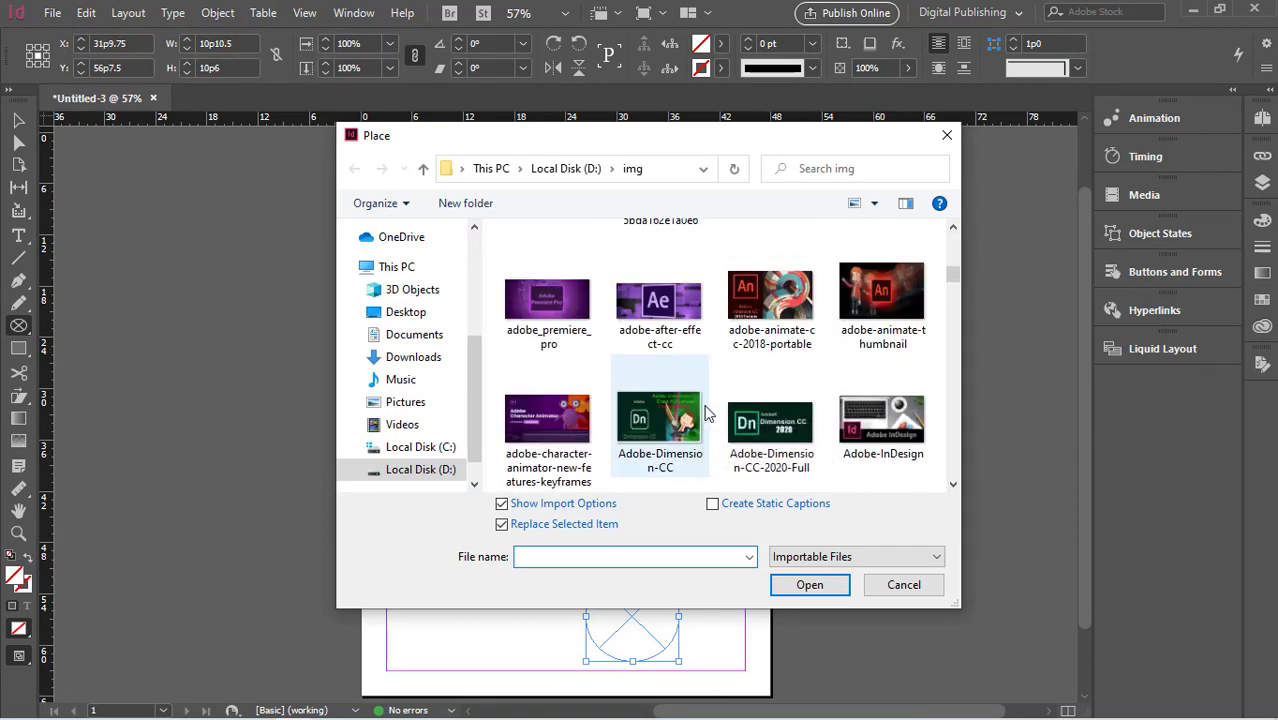
scroll(705, 412, down, 2)
scroll(705, 412, down, 3)
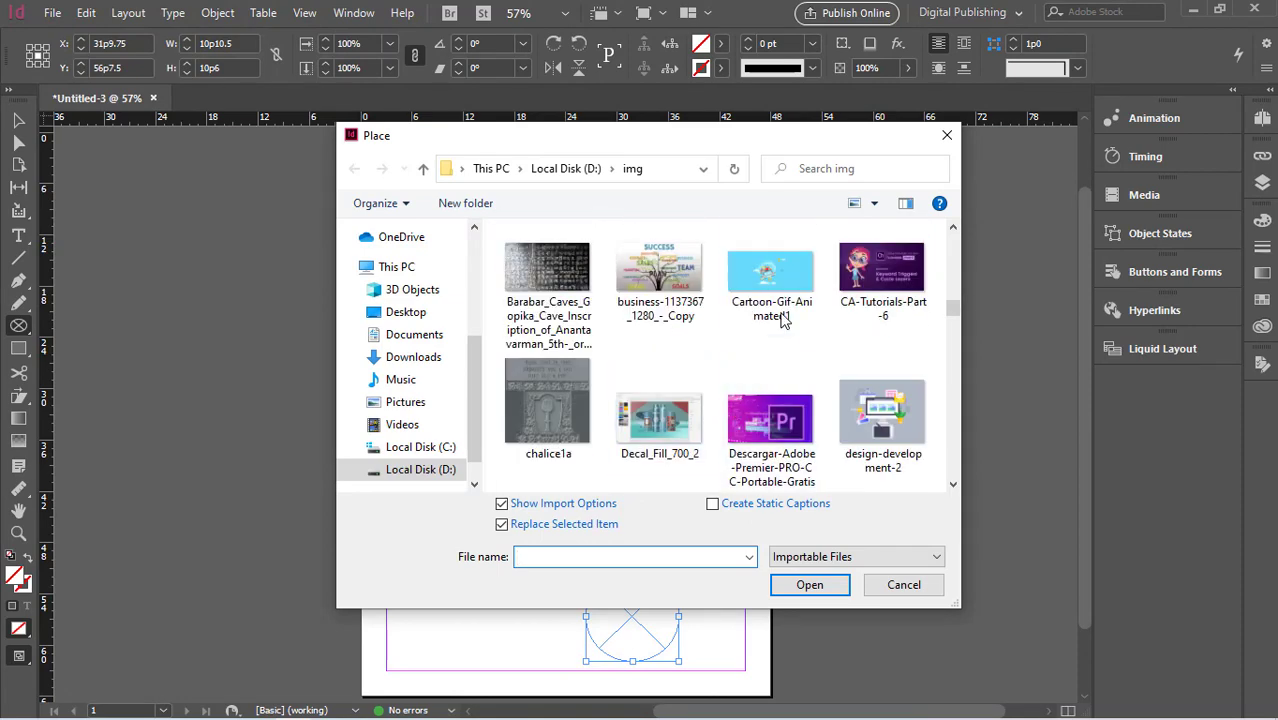
click(768, 285)
click(815, 590)
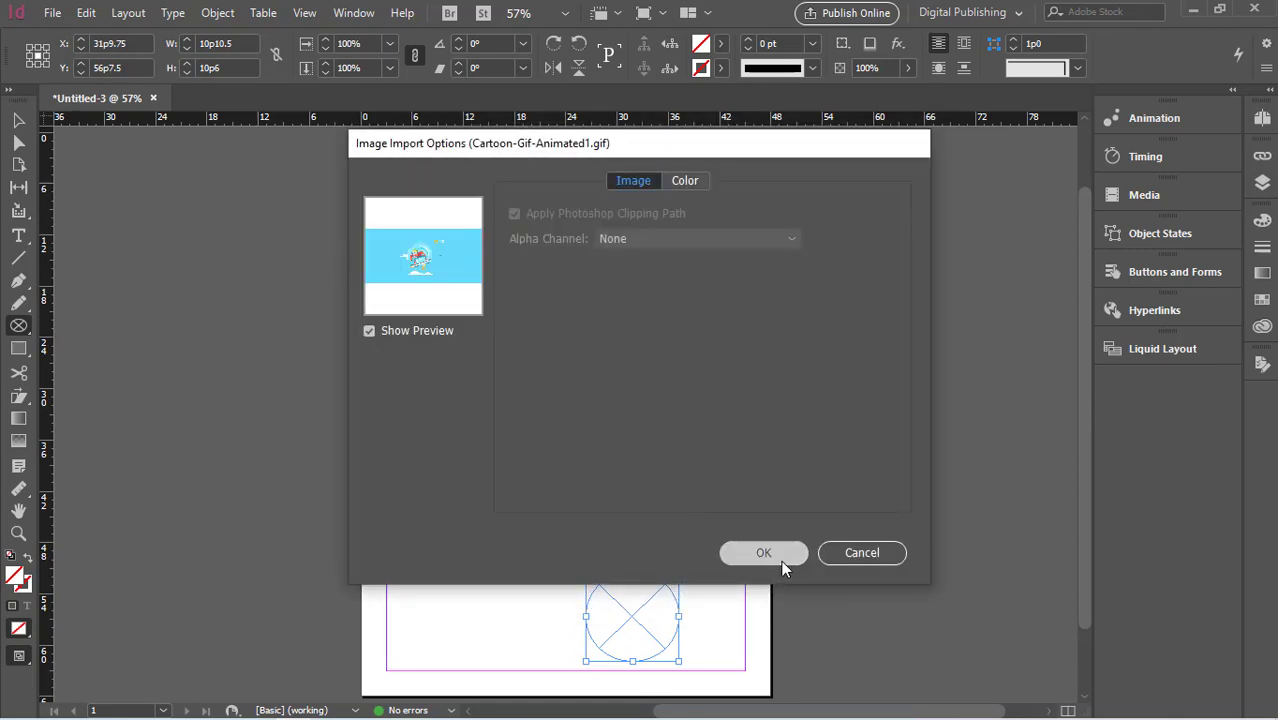
click(781, 560)
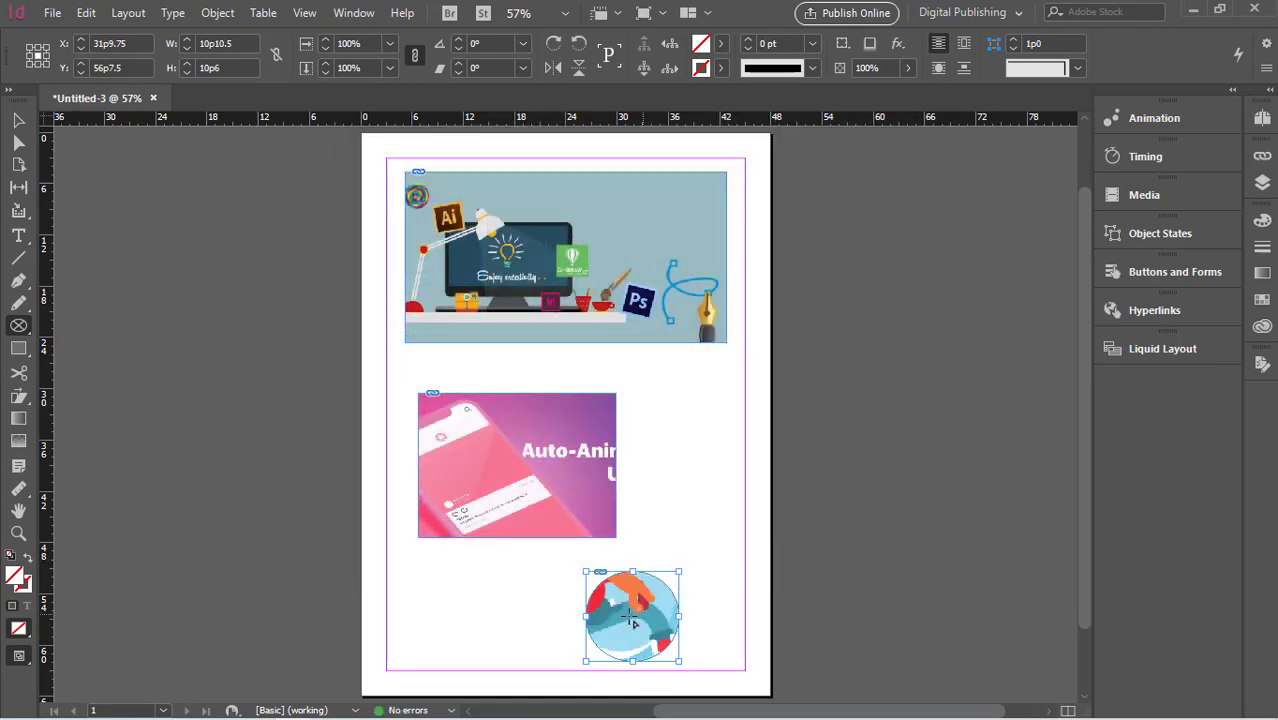
- Apply Fill Frame Proportionally to the cartoon image in the ellipse frame and move the frame to the right of the Auto-Animate image
click(17, 121)
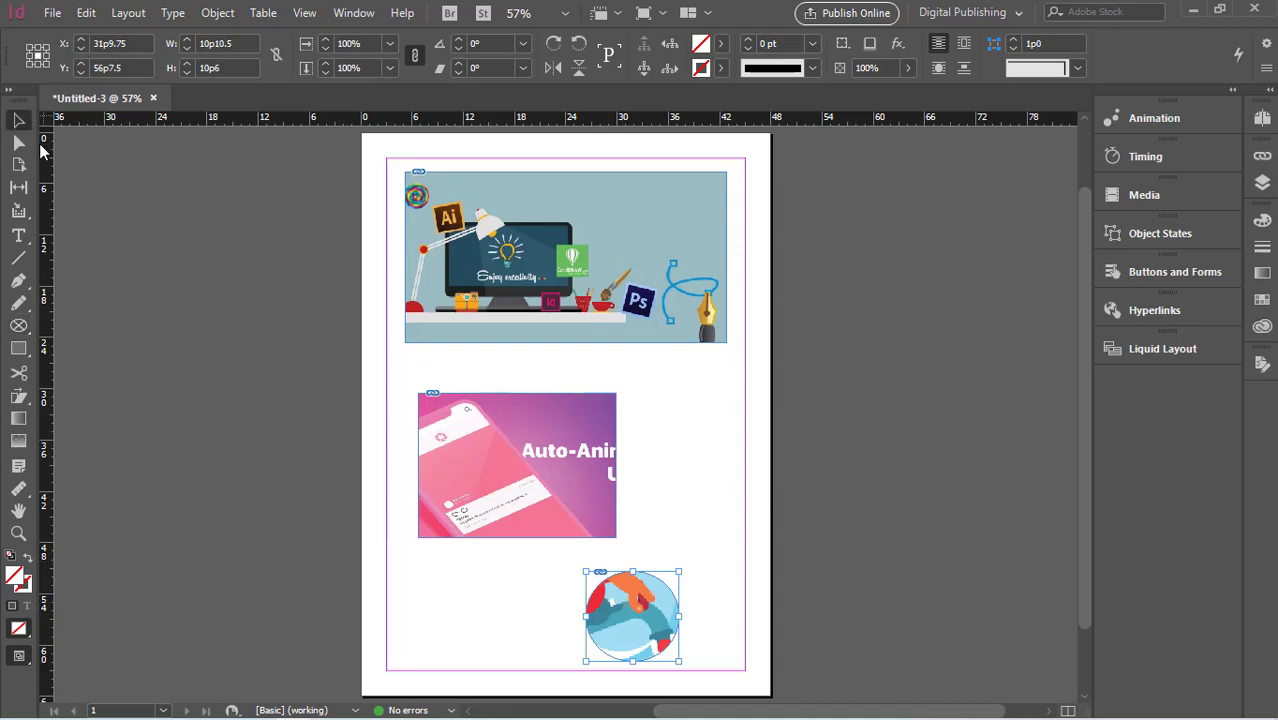
drag(624, 618, 669, 493)
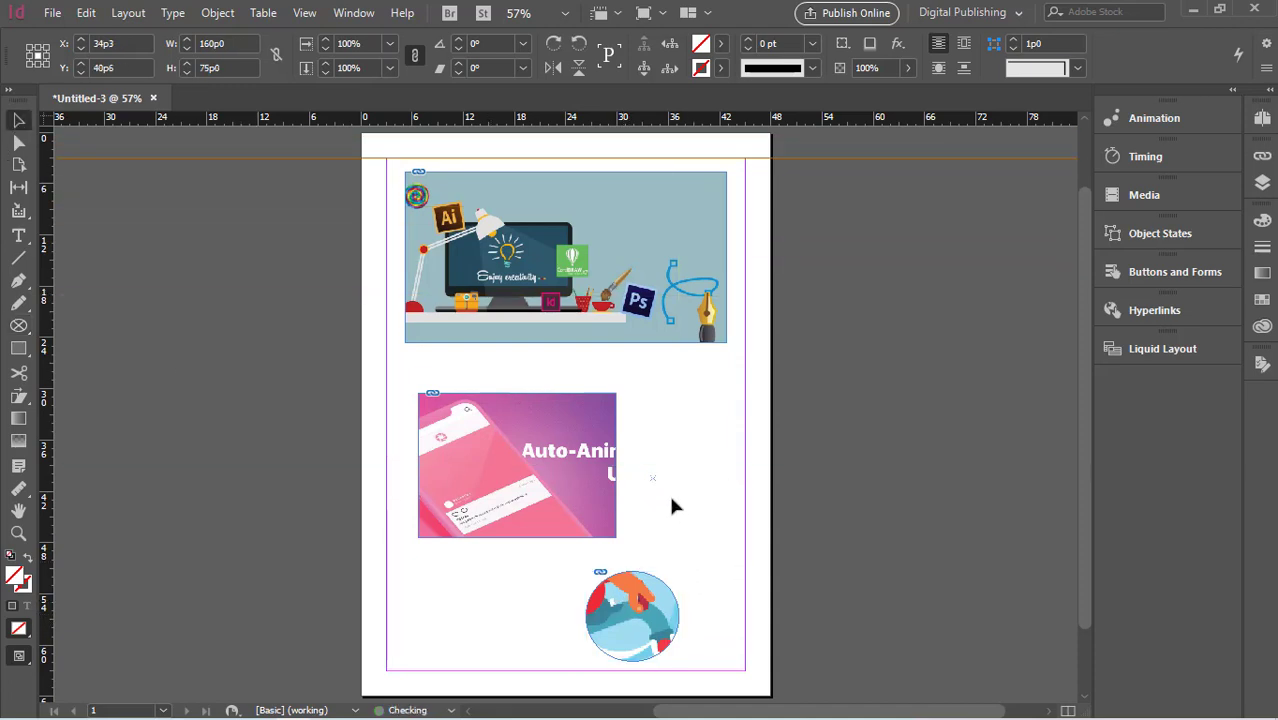
mouse_move(637, 610)
mouse_down()
mouse_move(664, 629)
mouse_move(644, 625)
mouse_up()
click(217, 12)
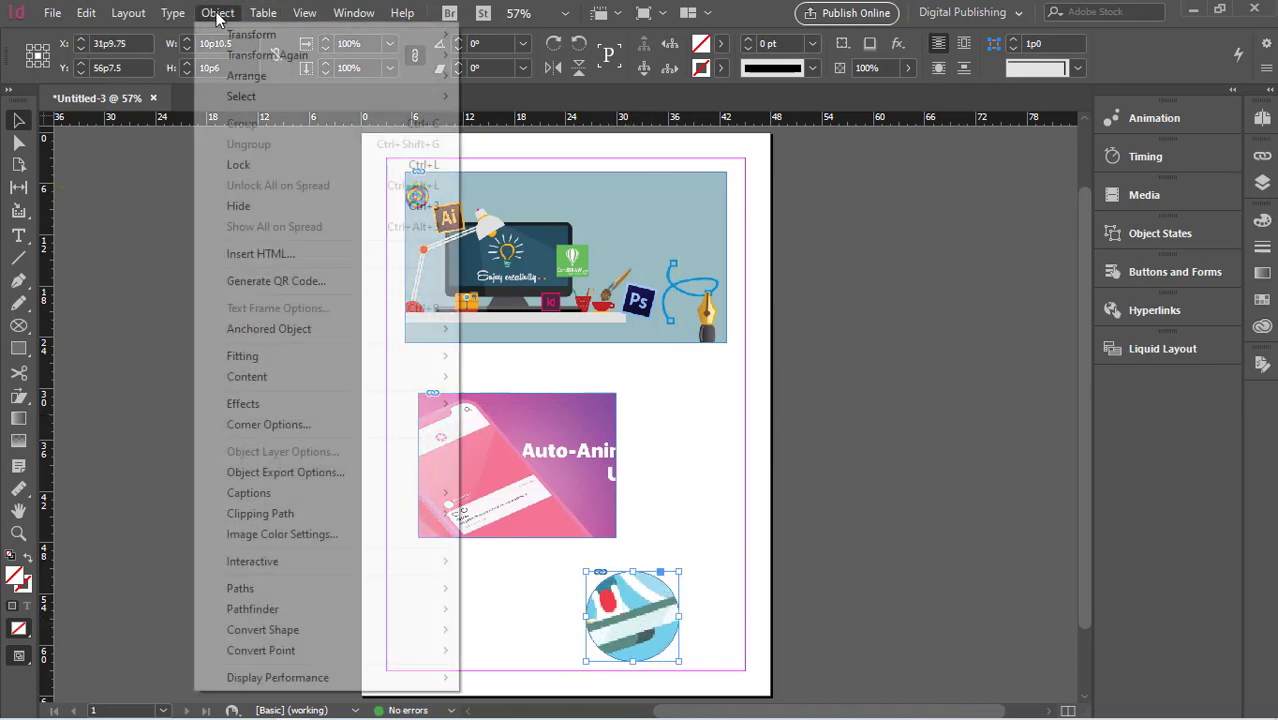
mouse_move(276, 356)
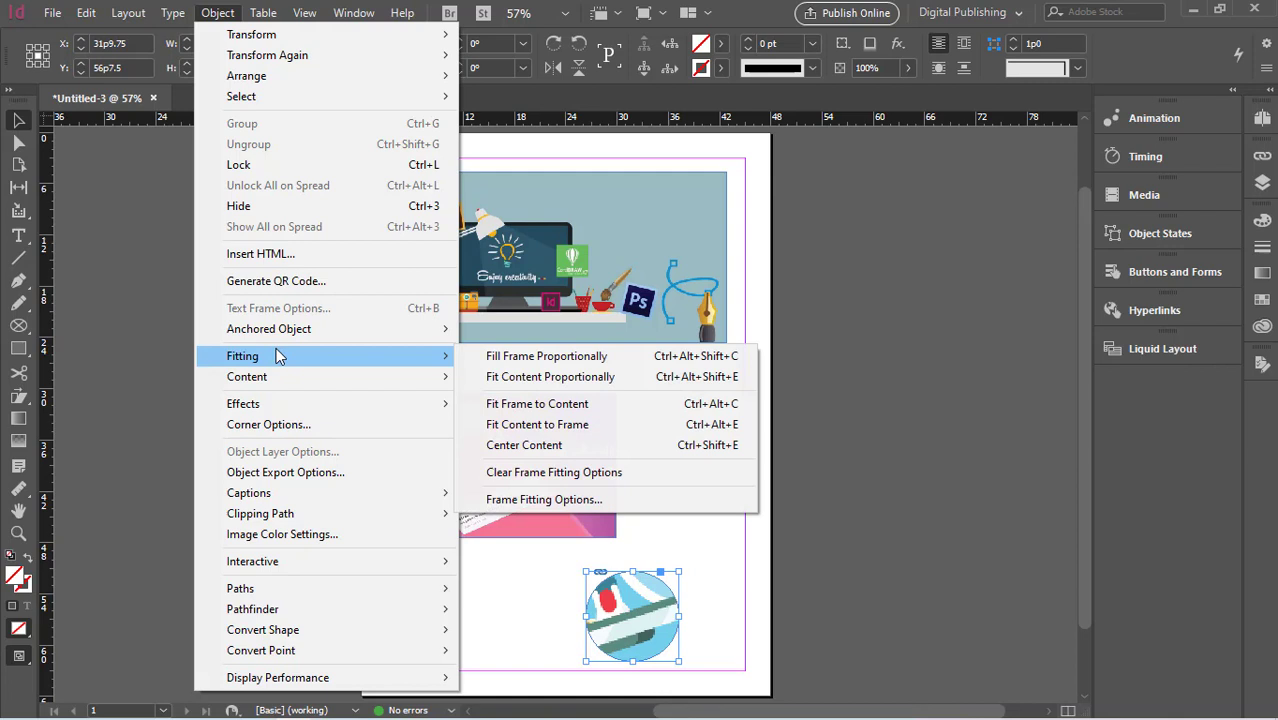
click(528, 360)
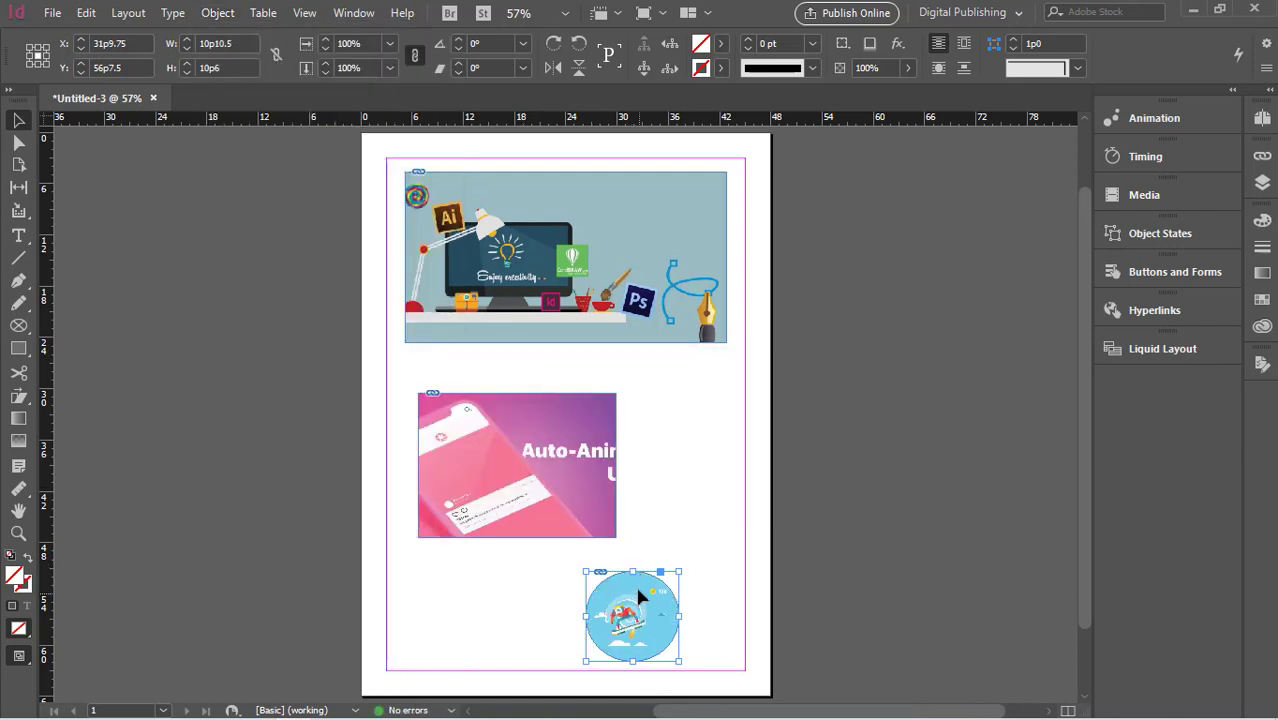
drag(636, 590, 827, 466)
click(827, 466)
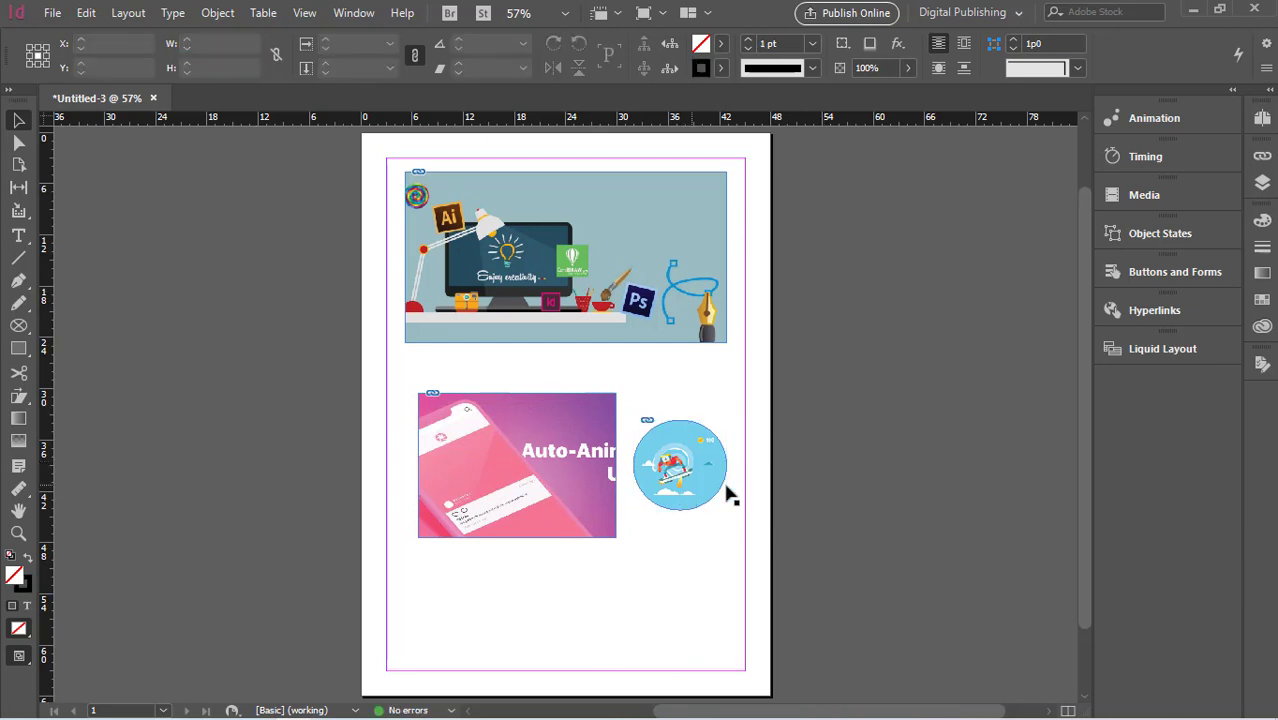
- Examine the images placed in the rectangular and elliptical frames on the page at a larger view
key(ctrl+equal)
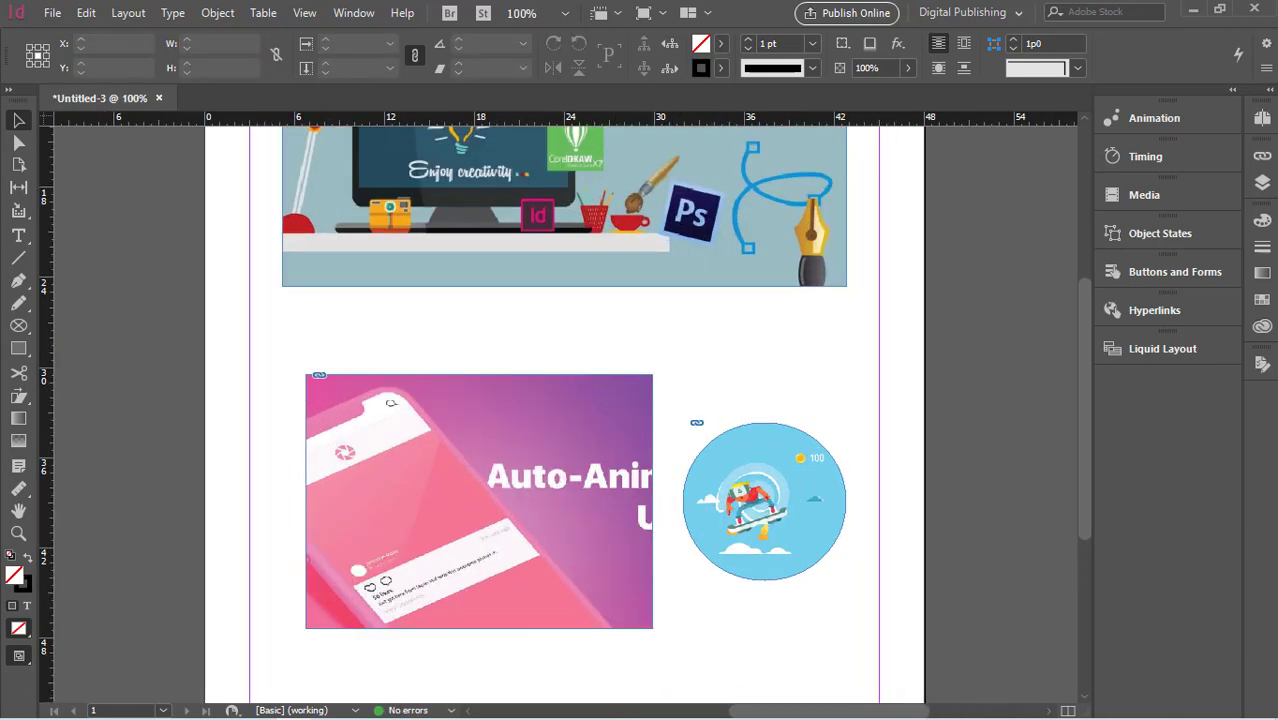
scroll(793, 456, down, 2)
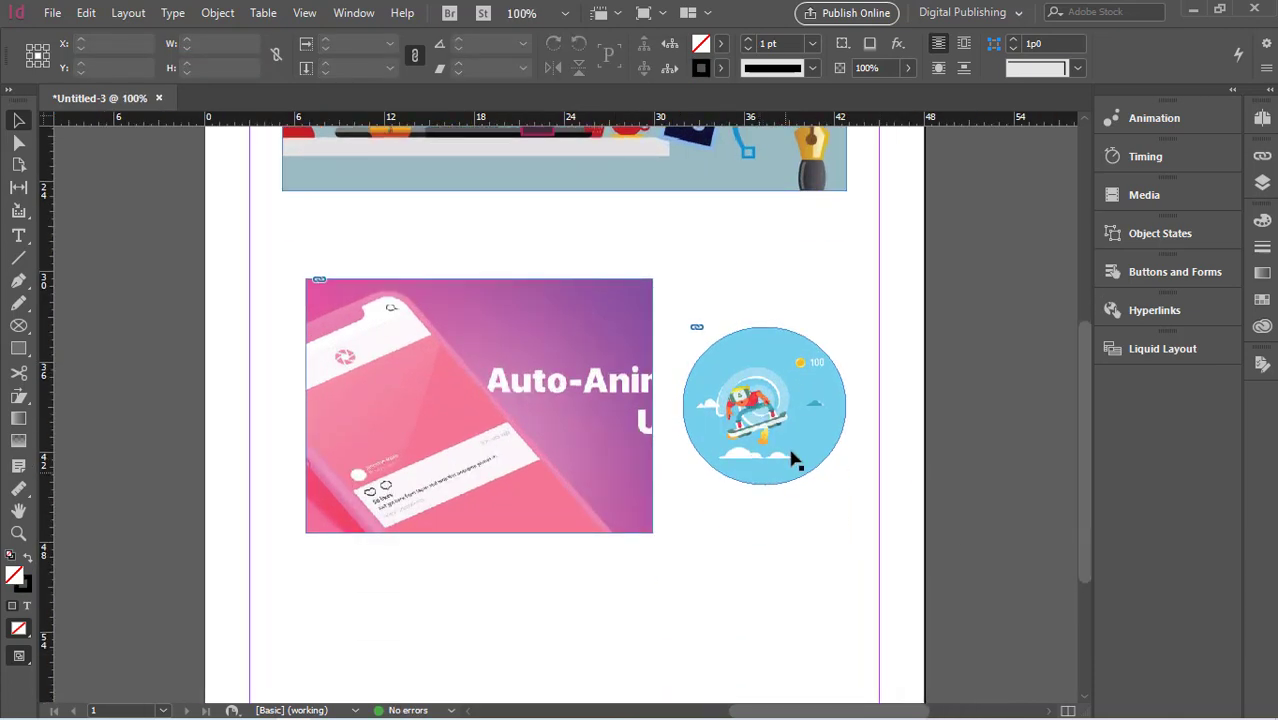
click(365, 475)
scroll(492, 477, up, 3)
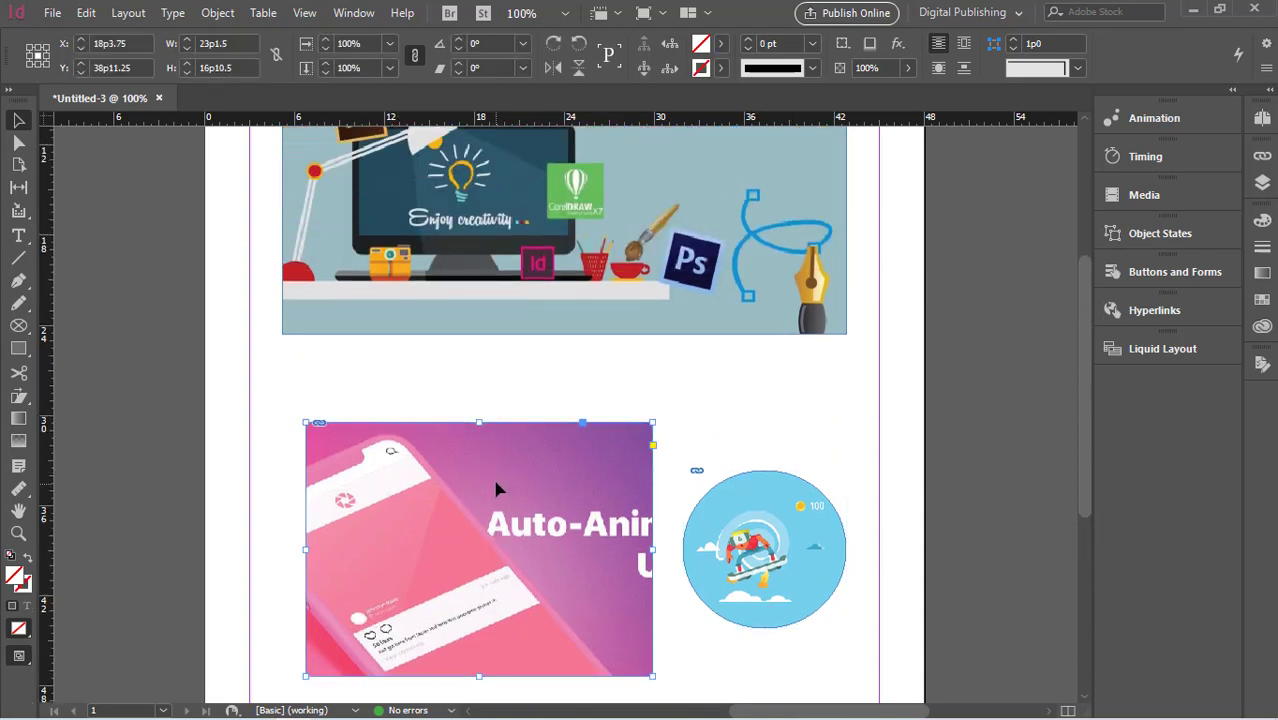
scroll(492, 474, up, 3)
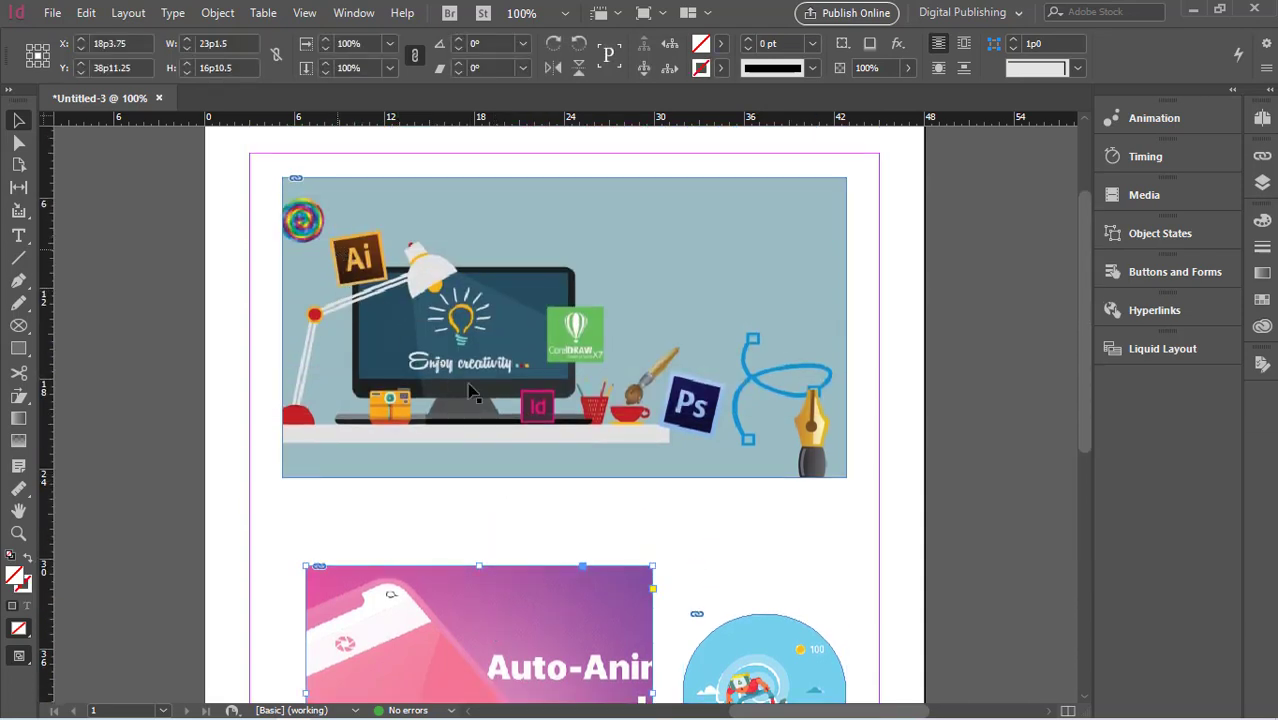
scroll(637, 487, down, 2)
scroll(107, 416, down, 1)
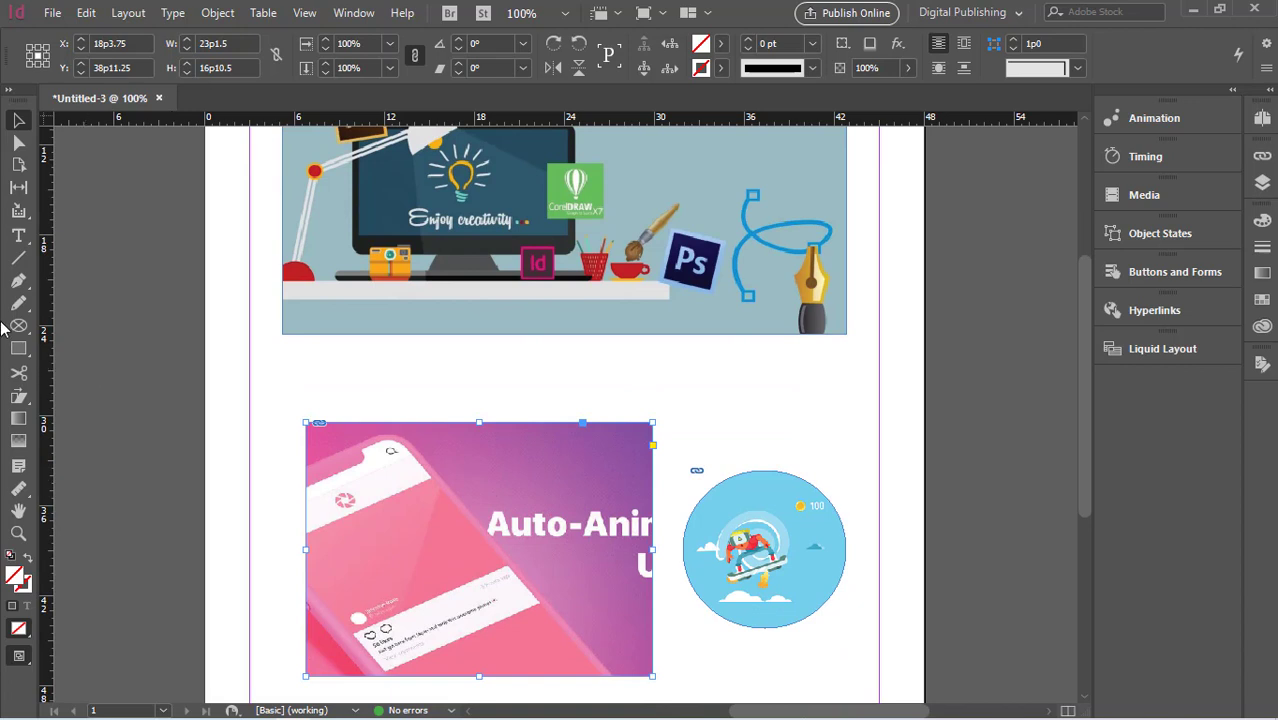
scroll(317, 428, down, 2)
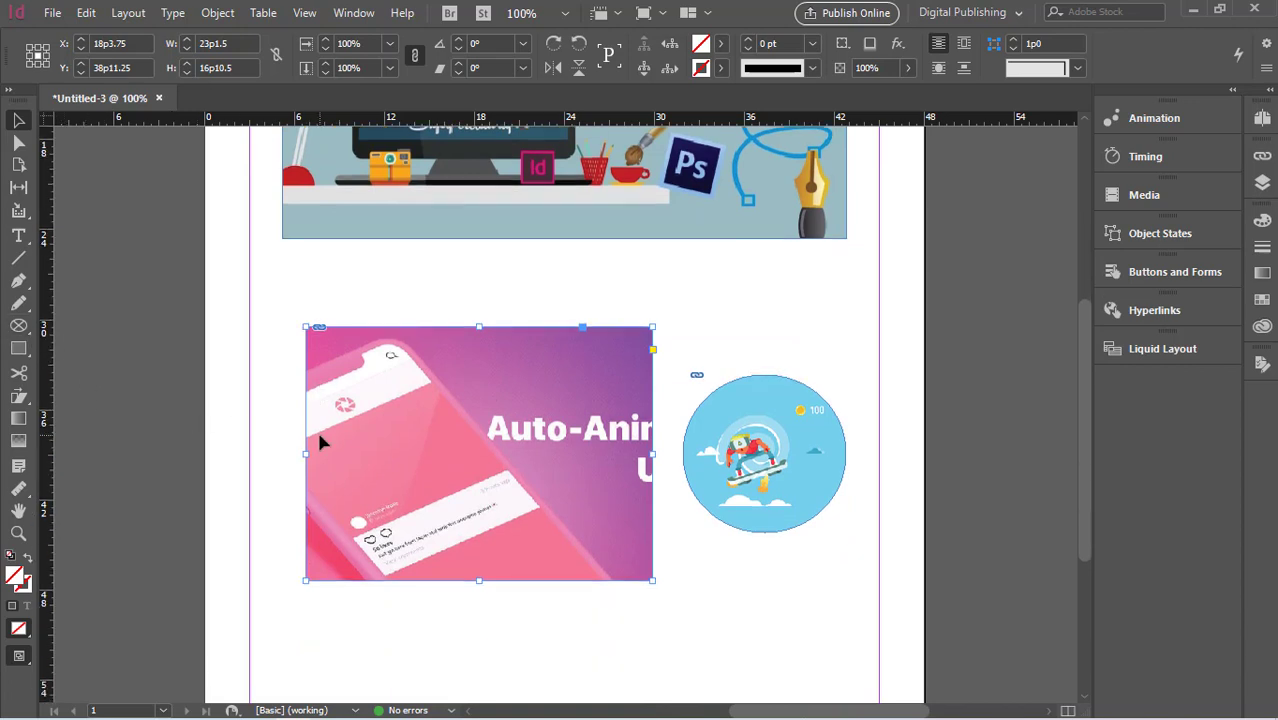
- Draw a hexagonal polygon frame about 13p0 by 10p8.4 below the Auto-Animate image
click(21, 328)
click(85, 387)
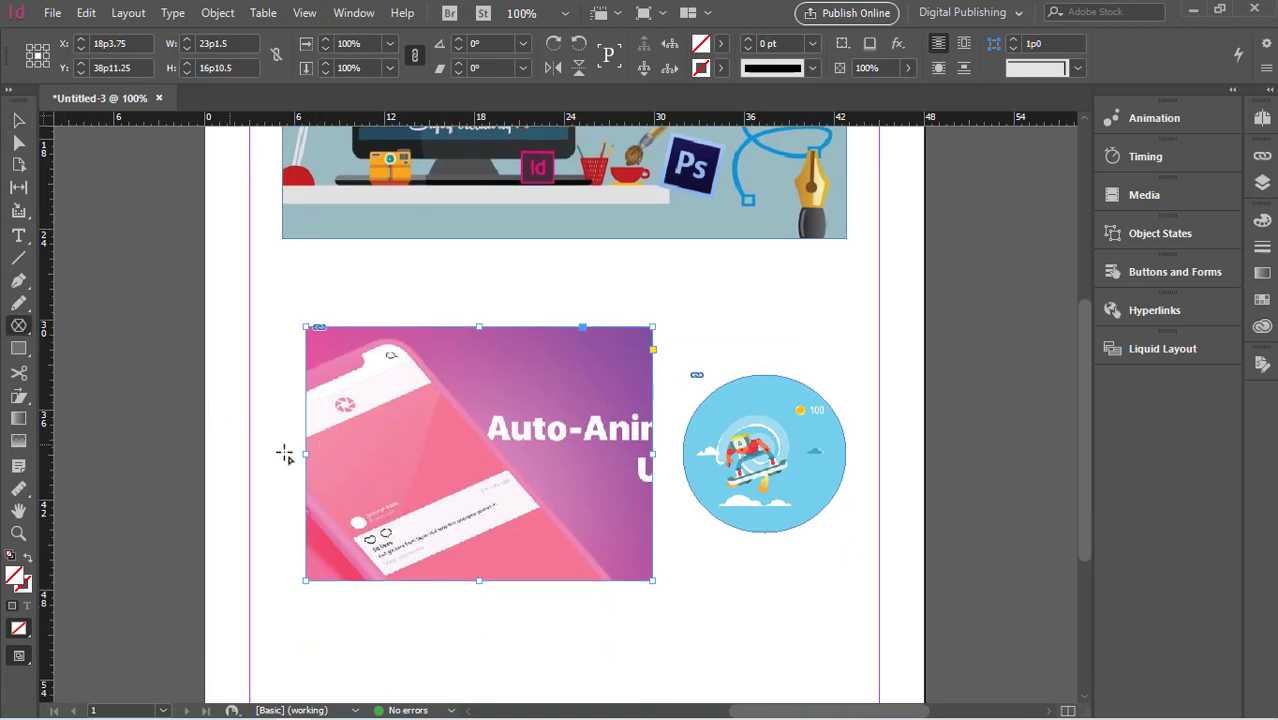
scroll(285, 455, down, 5)
drag(349, 390, 545, 549)
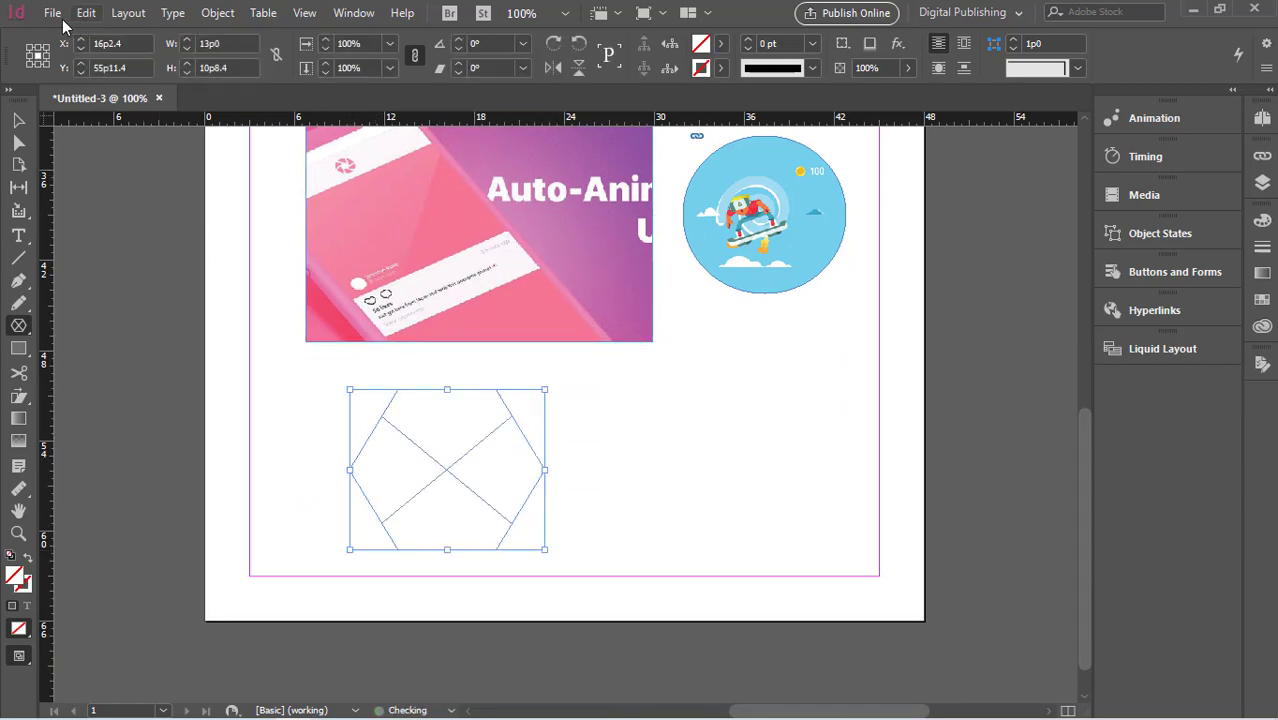
- Place the Decal_Fill_700_2 image from the img folder into the hexagonal frame with the default import options
click(52, 12)
click(102, 247)
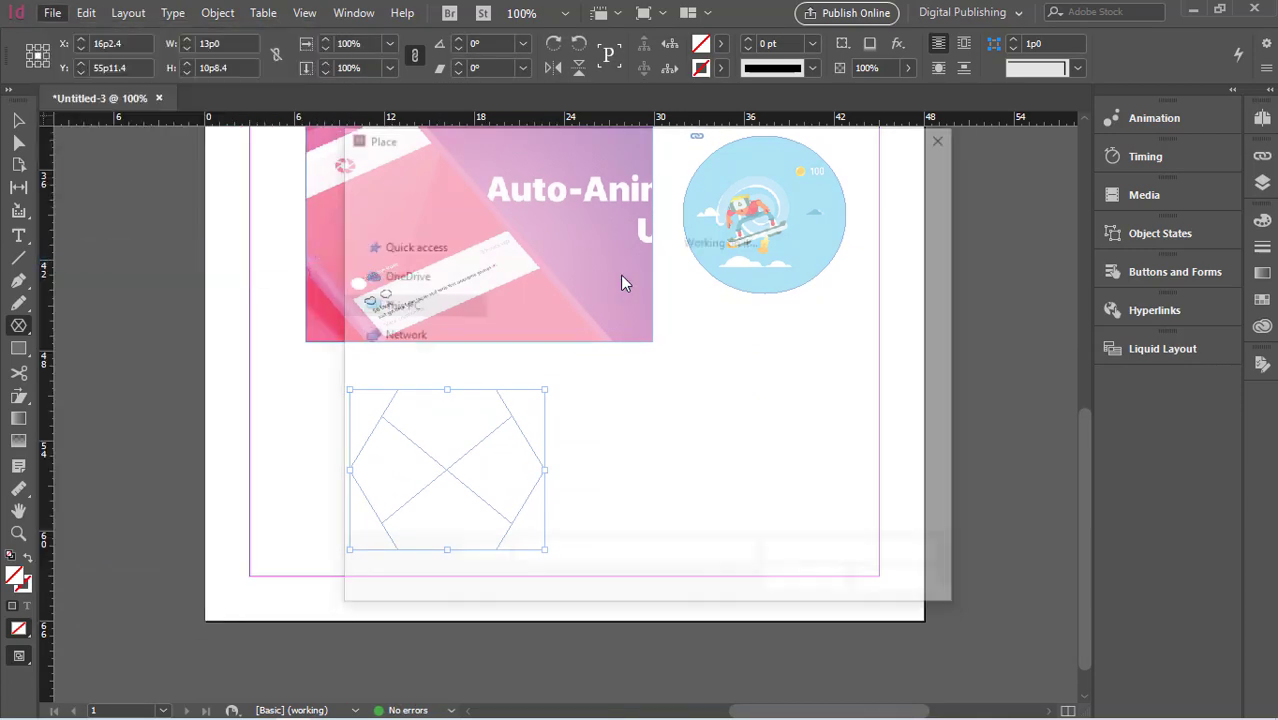
scroll(650, 420, down, 6)
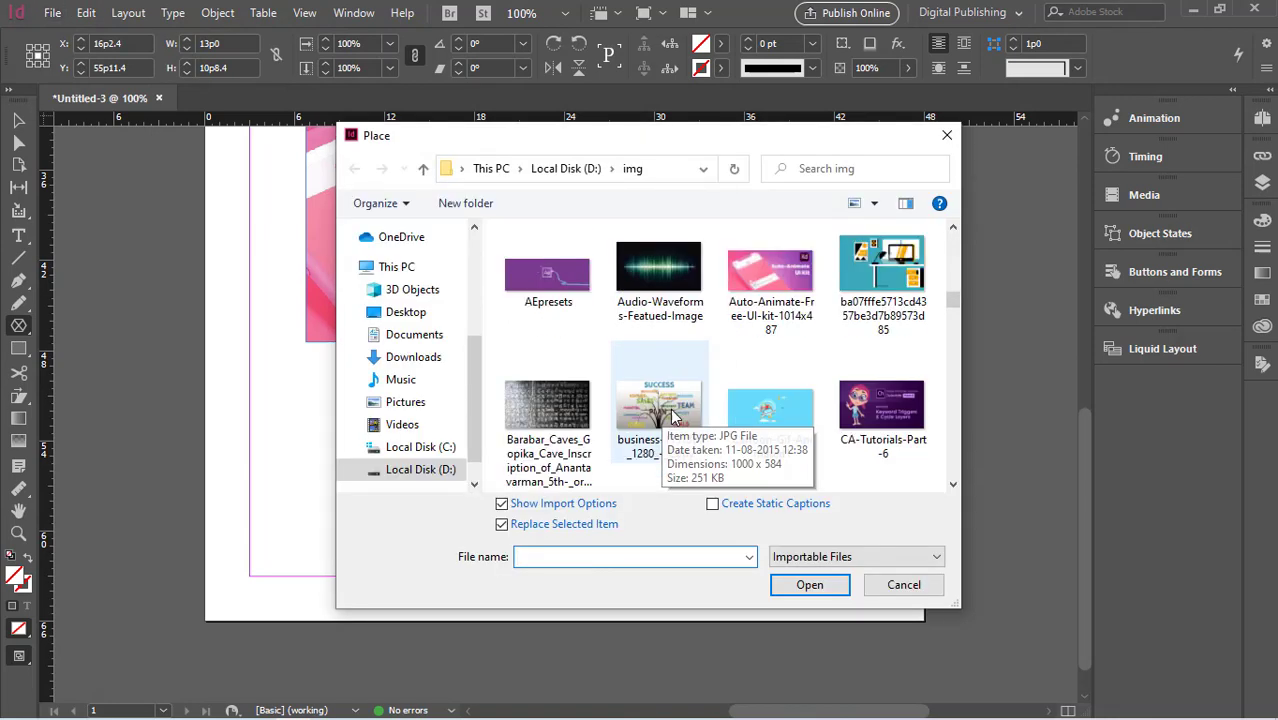
scroll(673, 418, down, 5)
scroll(690, 365, up, 2)
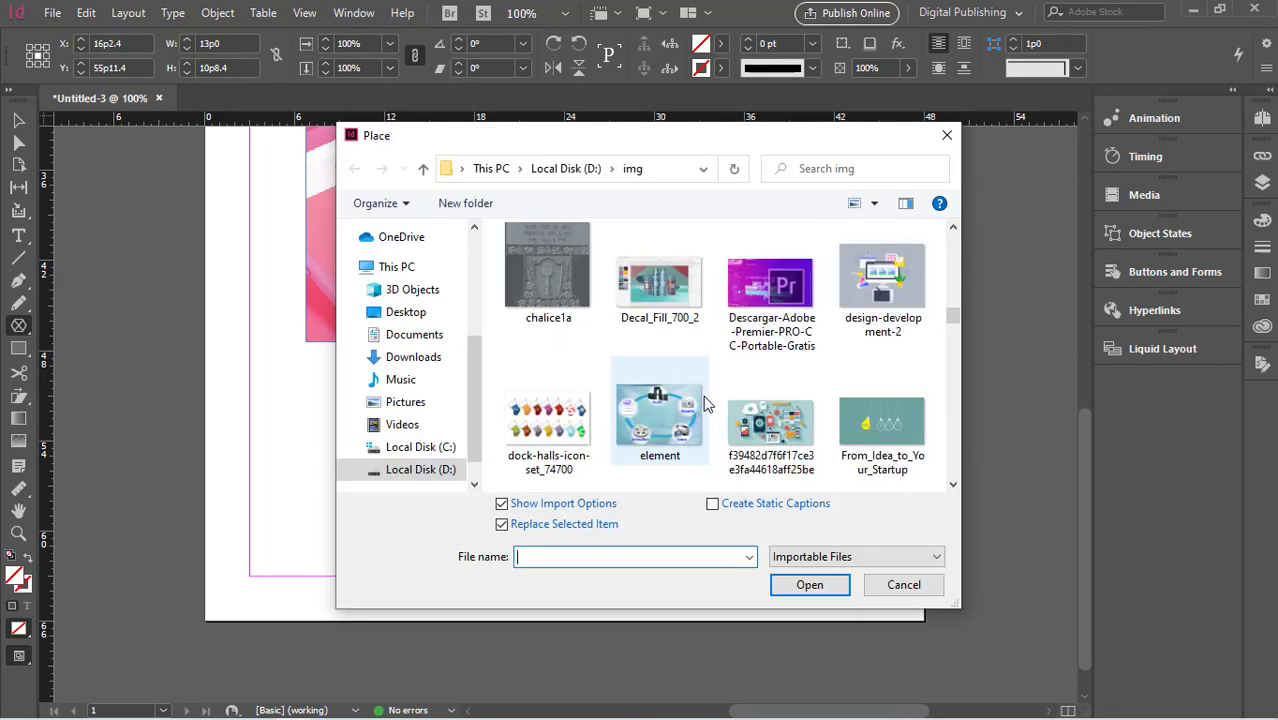
click(675, 315)
click(827, 586)
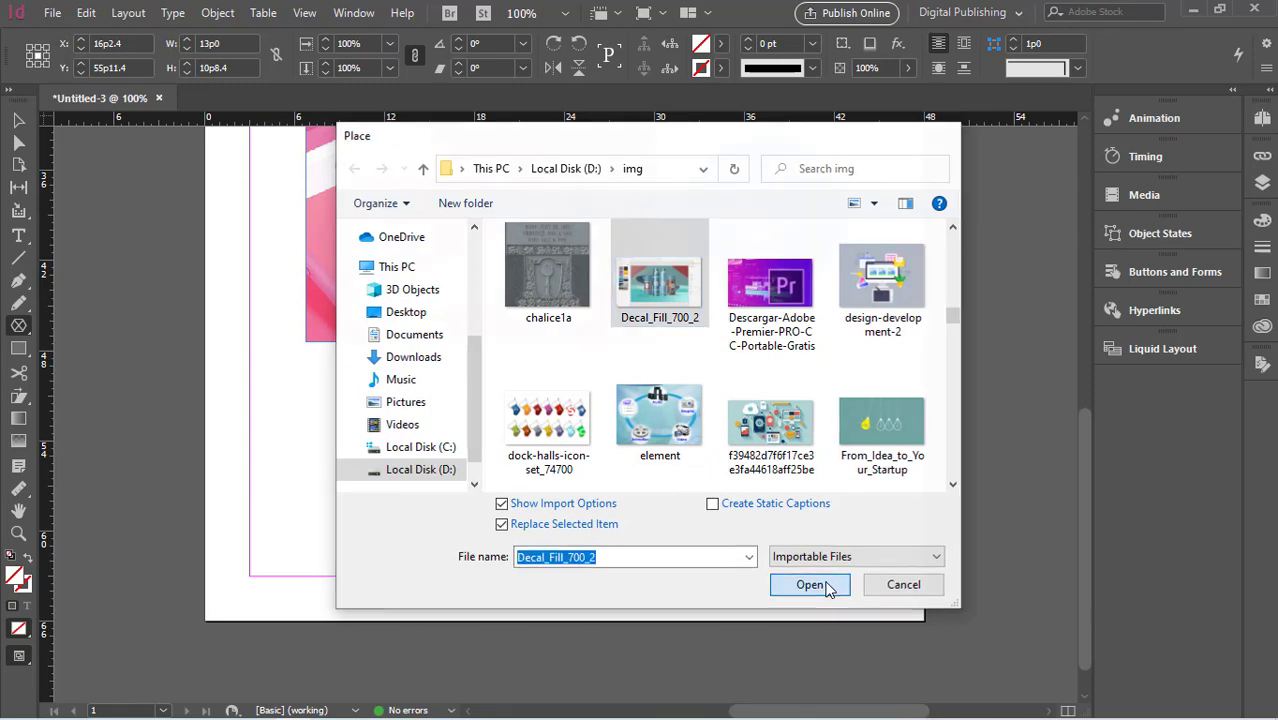
click(778, 554)
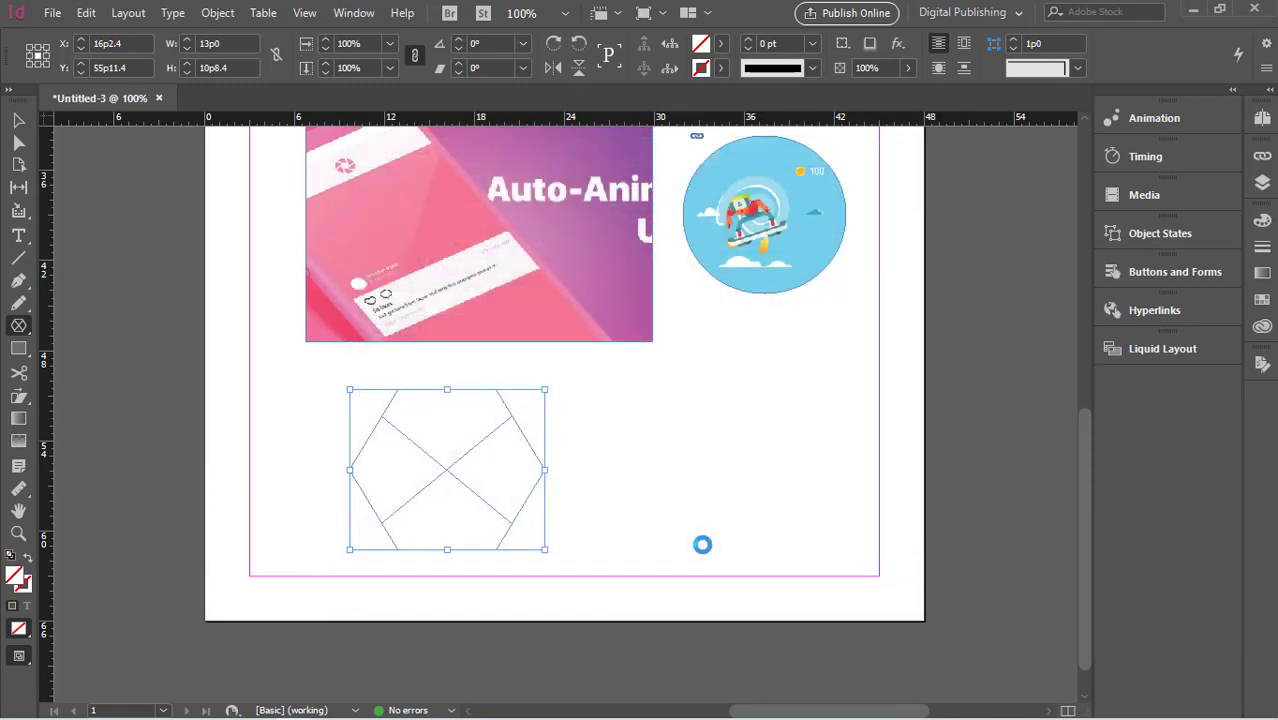
- Apply Fill Frame Proportionally to the image in the hexagonal frame
click(218, 13)
mouse_move(277, 355)
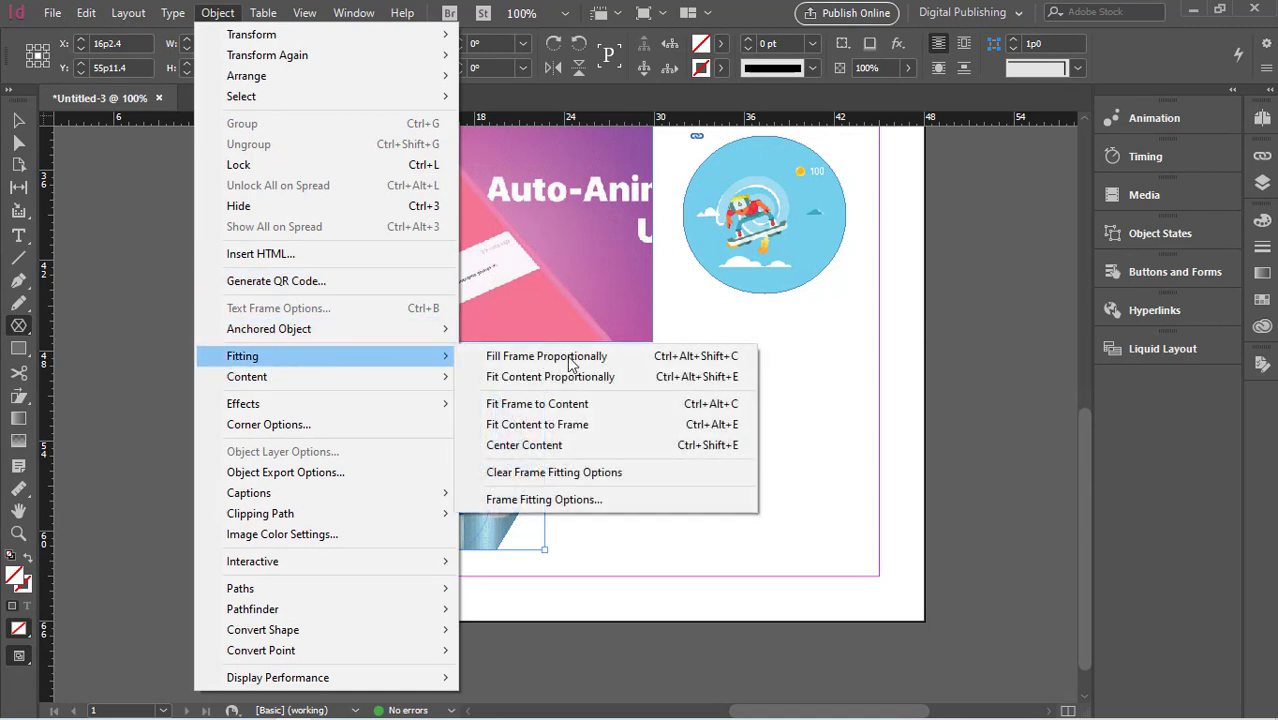
click(585, 364)
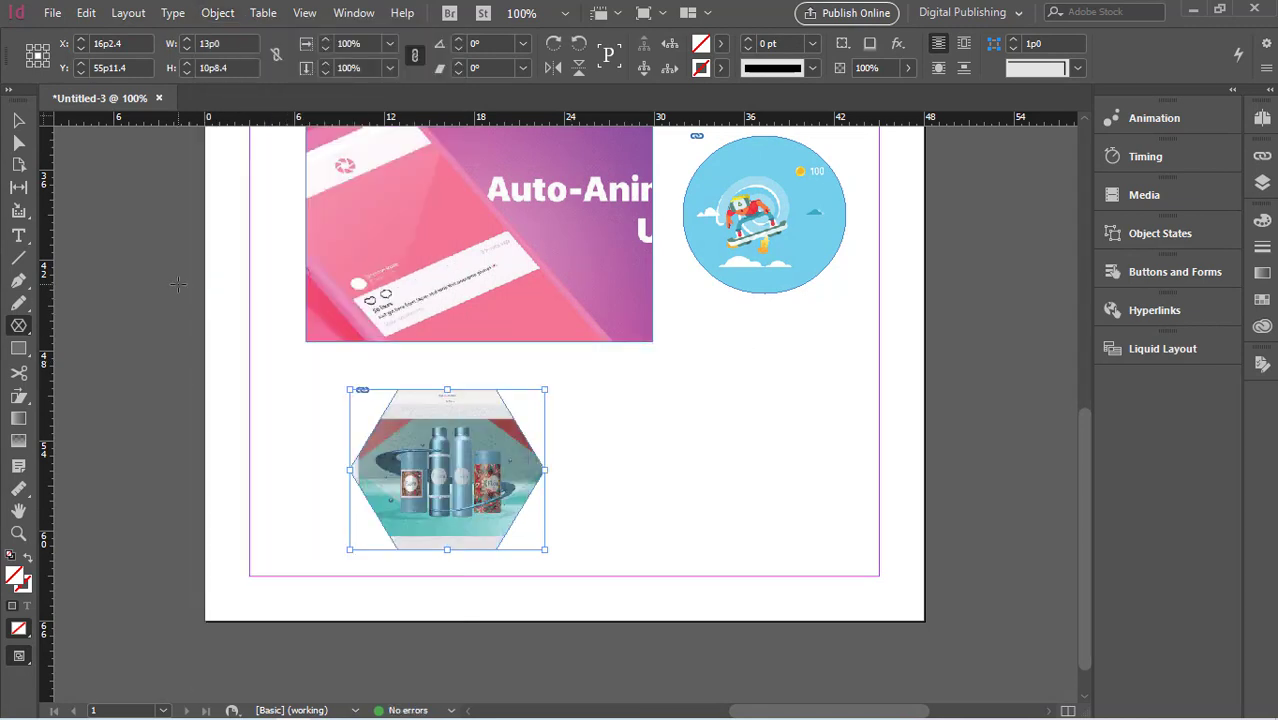
- Apply Fit Content Proportionally to the image in the hexagonal frame
click(215, 14)
mouse_move(311, 358)
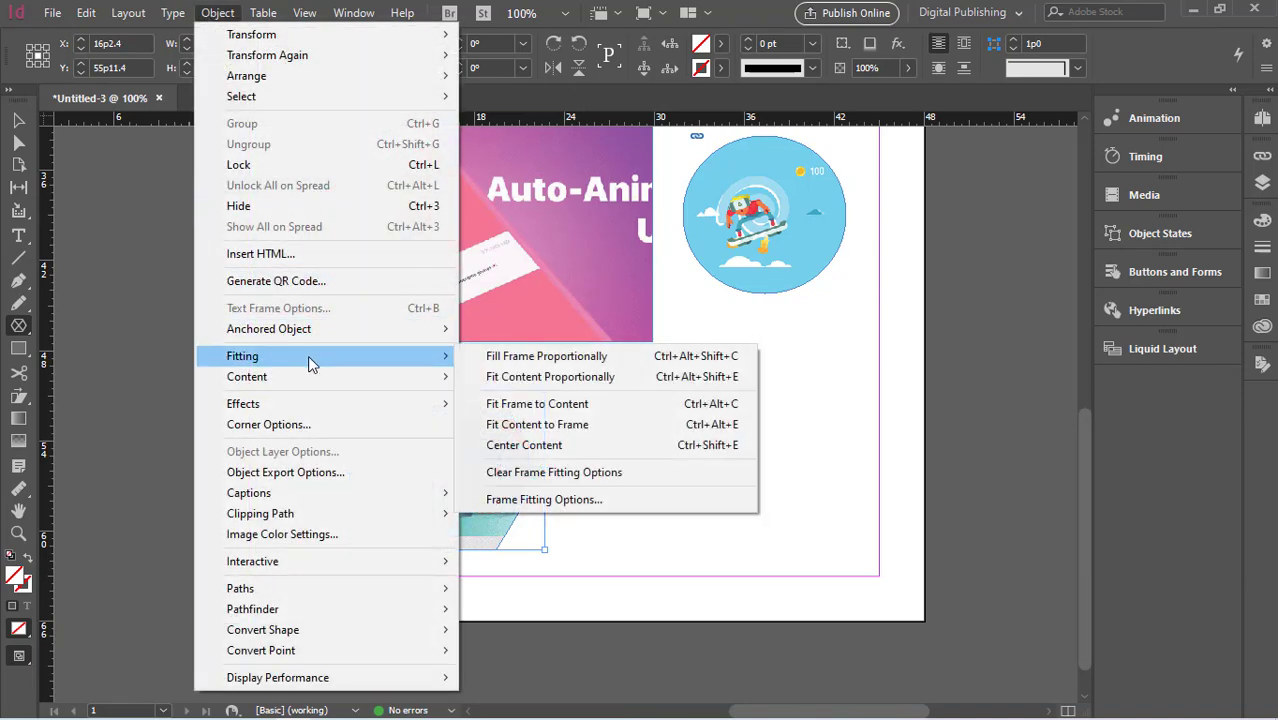
click(620, 388)
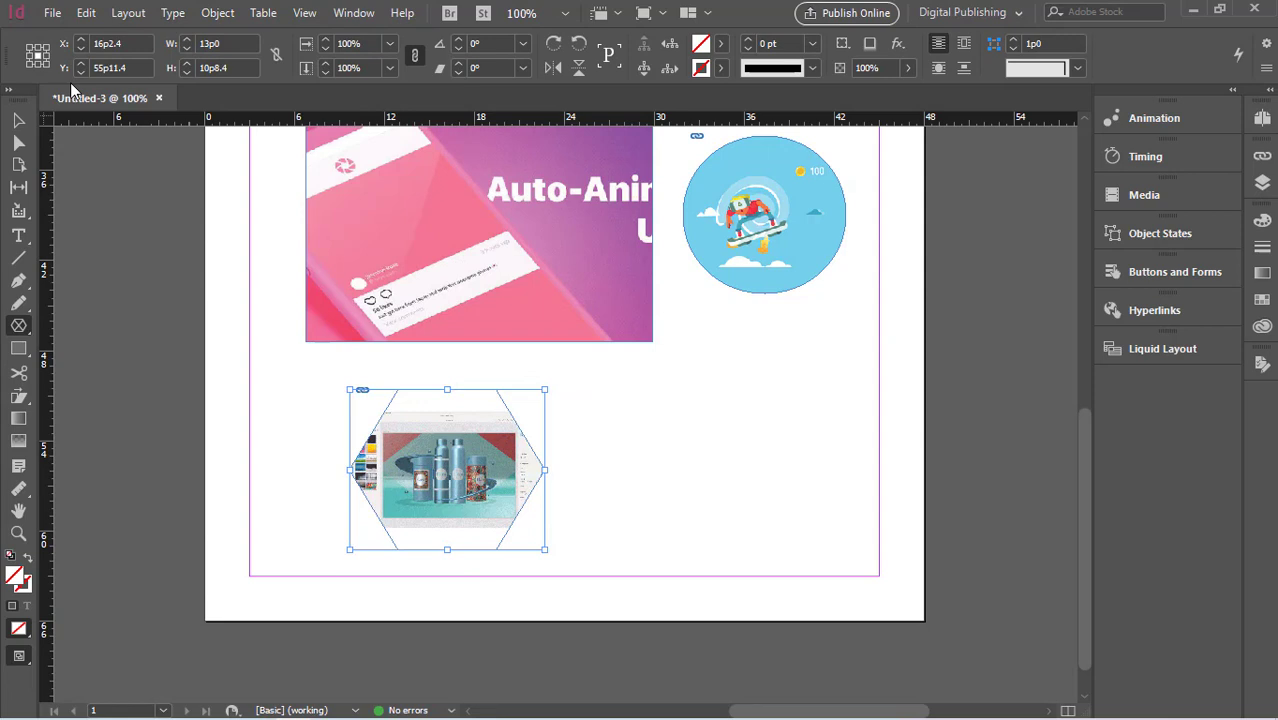
- Try moving the image content sideways out of the hexagonal frame and undo the move
click(20, 125)
drag(437, 466, 610, 452)
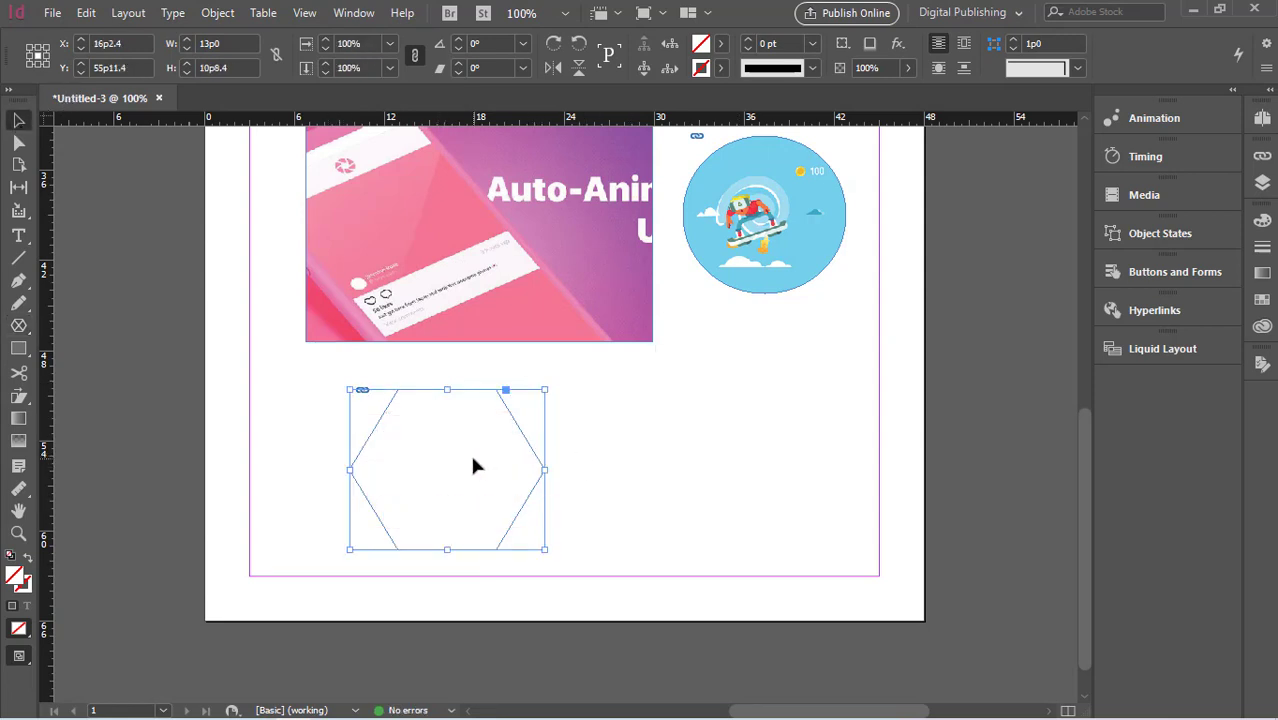
key(ctrl+z)
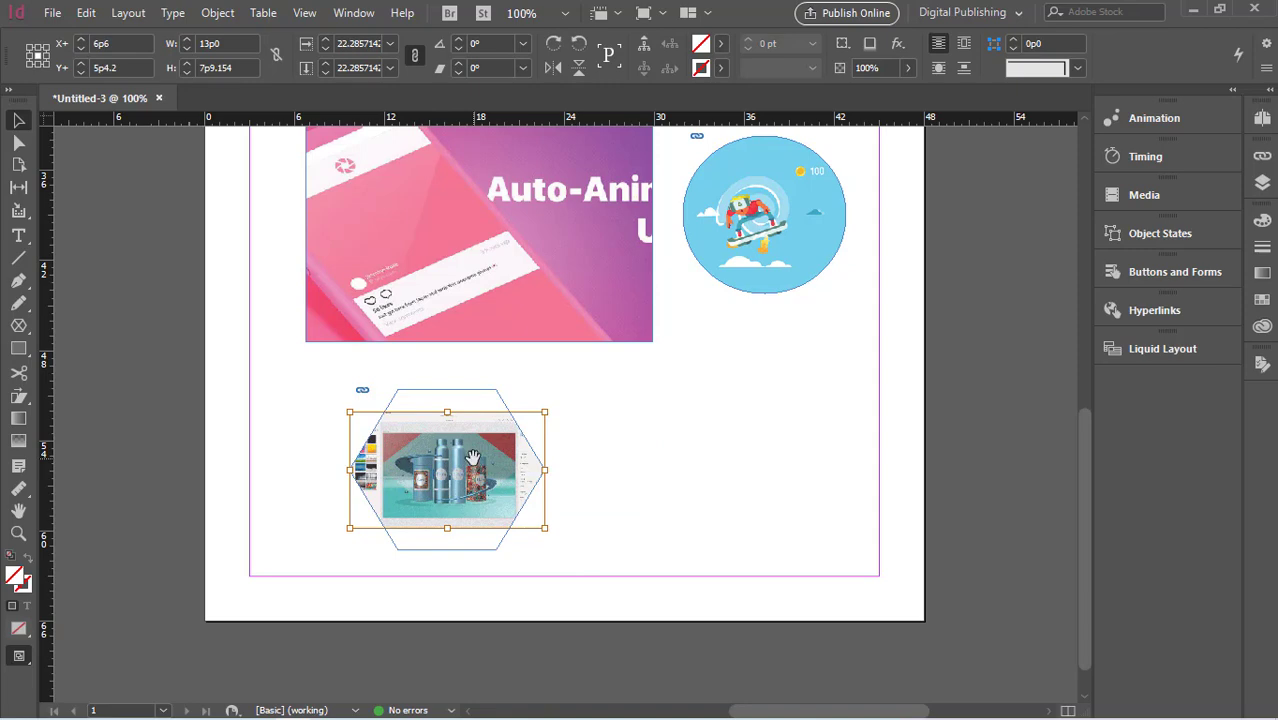
- Apply Fit Frame to Content to the hexagonal frame and narrow the image content inside it to about 10p4.8 wide
click(217, 12)
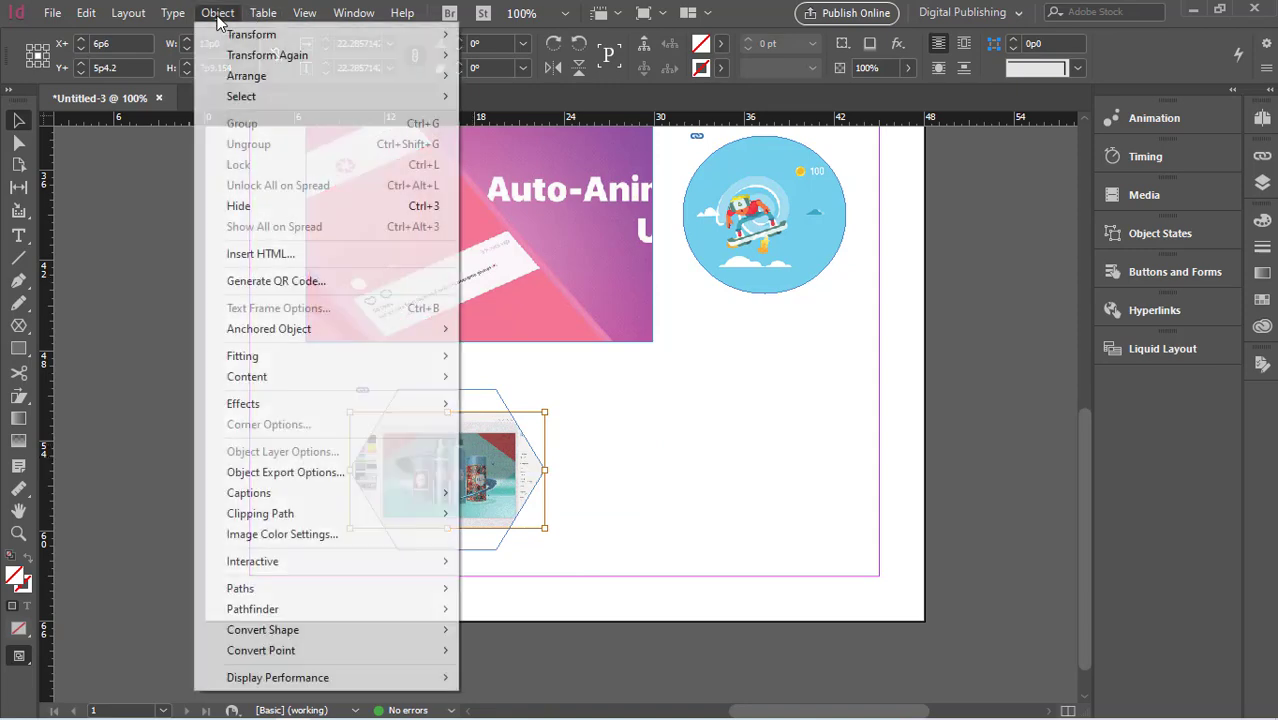
mouse_move(285, 356)
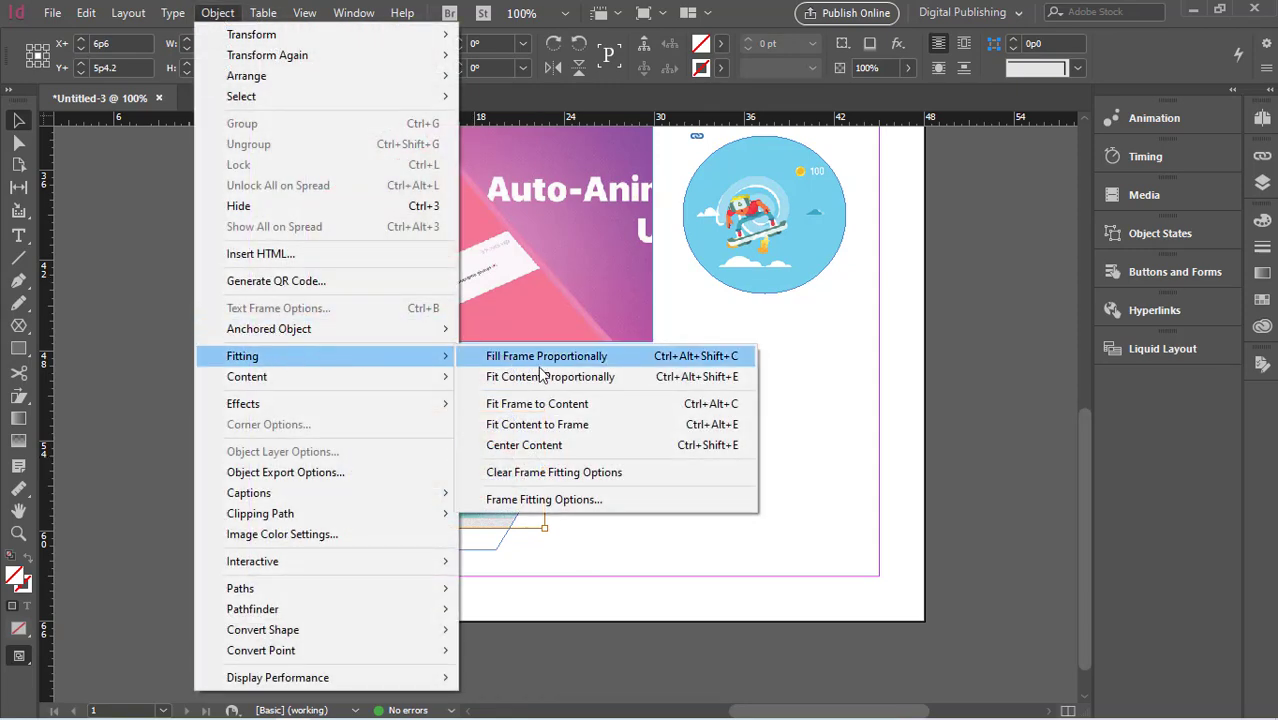
click(545, 403)
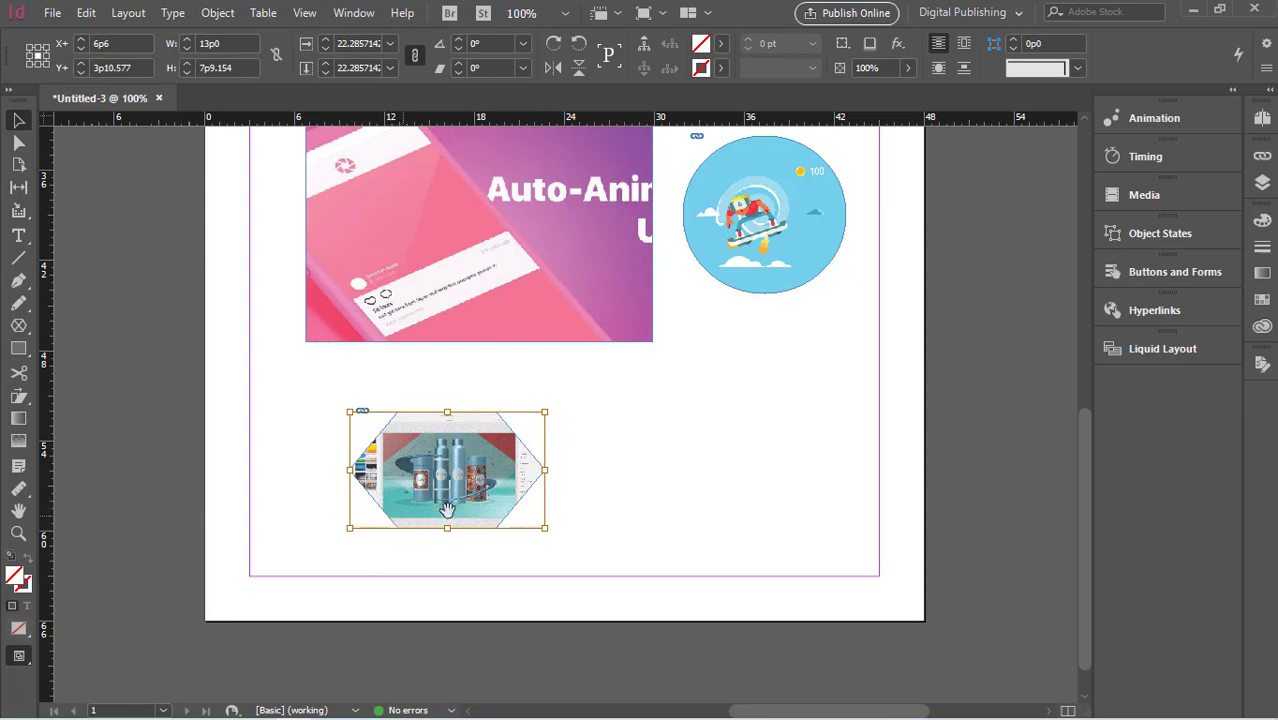
drag(345, 471, 434, 458)
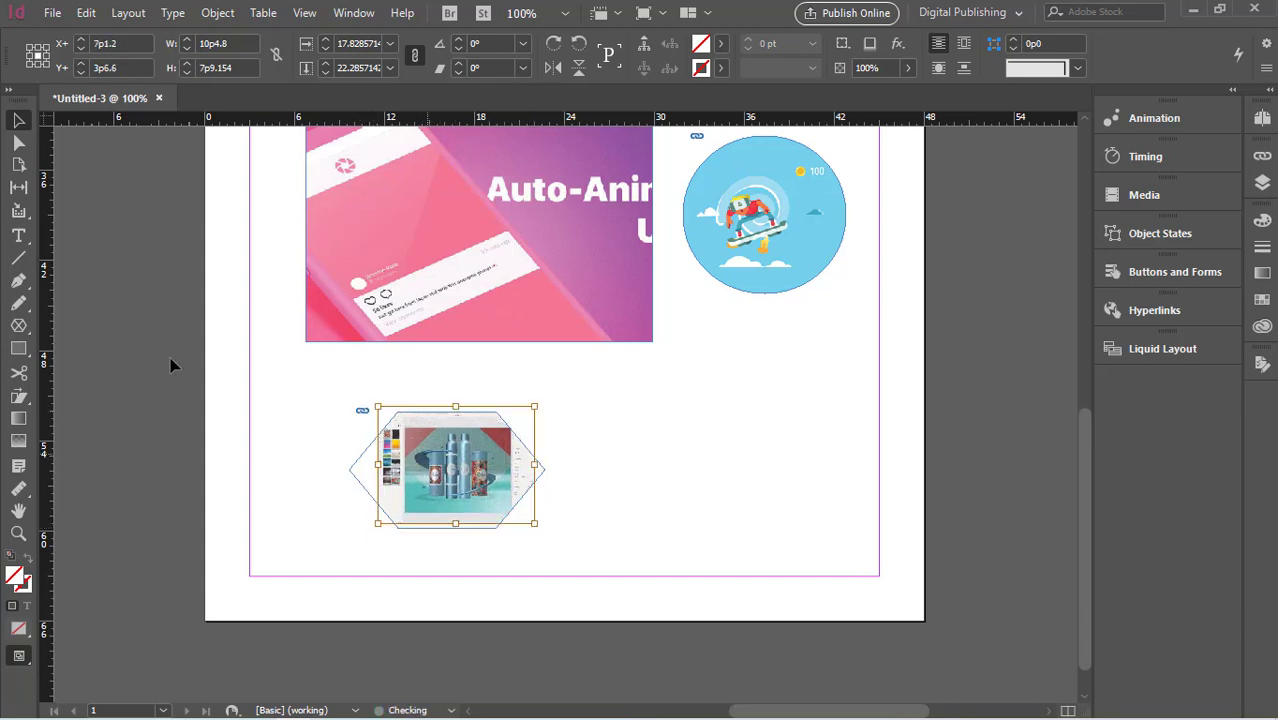
click(78, 165)
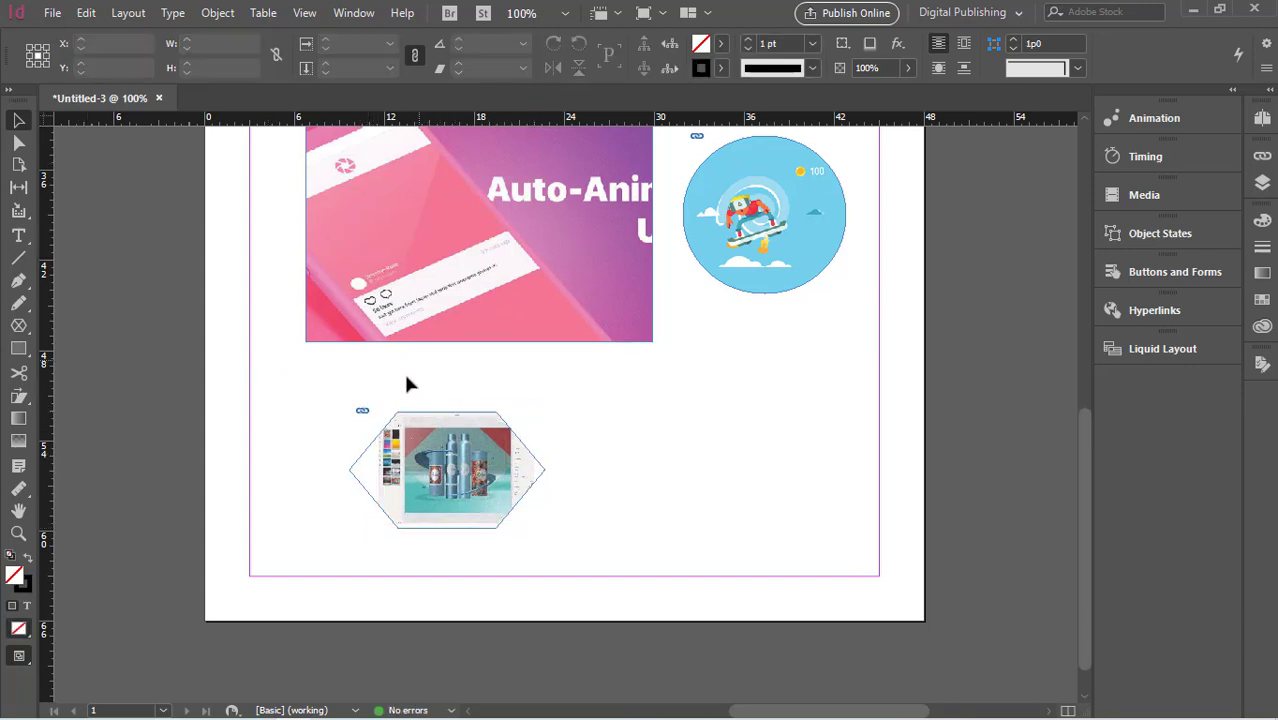
- Examine the images in all four frames from the top to the bottom of the page
scroll(408, 428, up, 2)
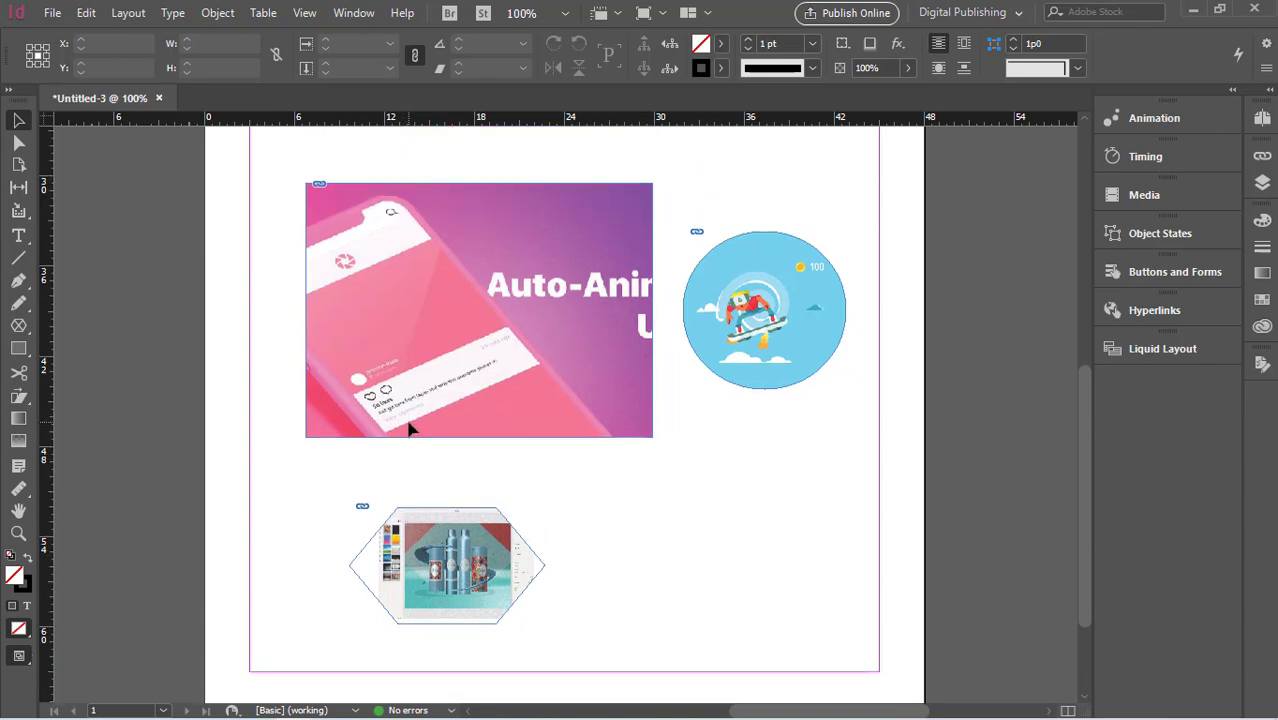
scroll(420, 428, up, 8)
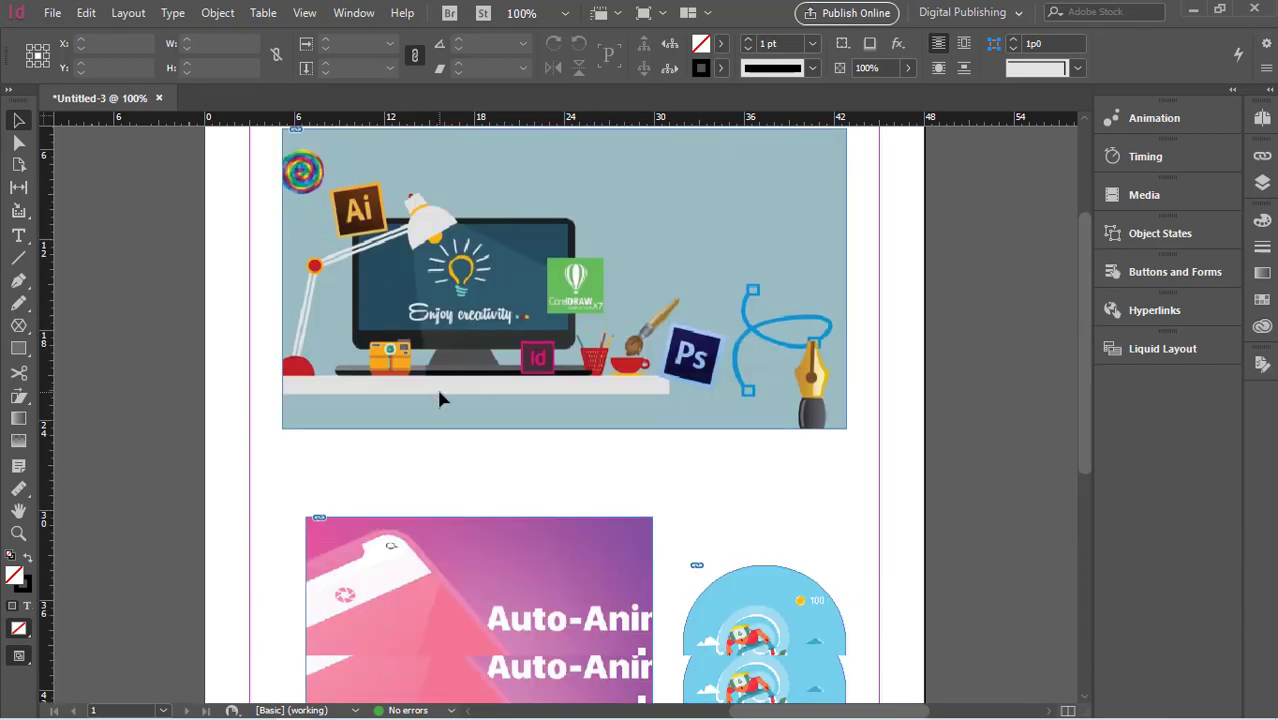
scroll(440, 400, down, 9)
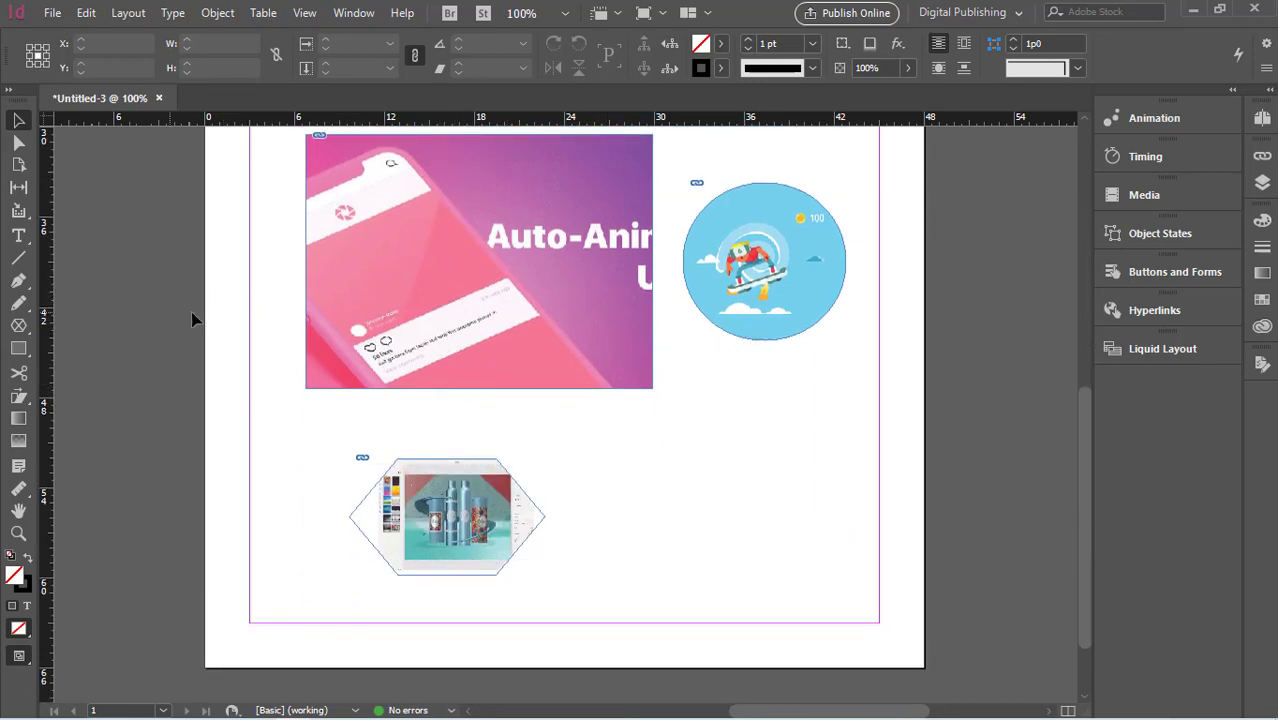
scroll(445, 310, up, 2)
scroll(500, 380, down, 3)
scroll(500, 385, up, 3)
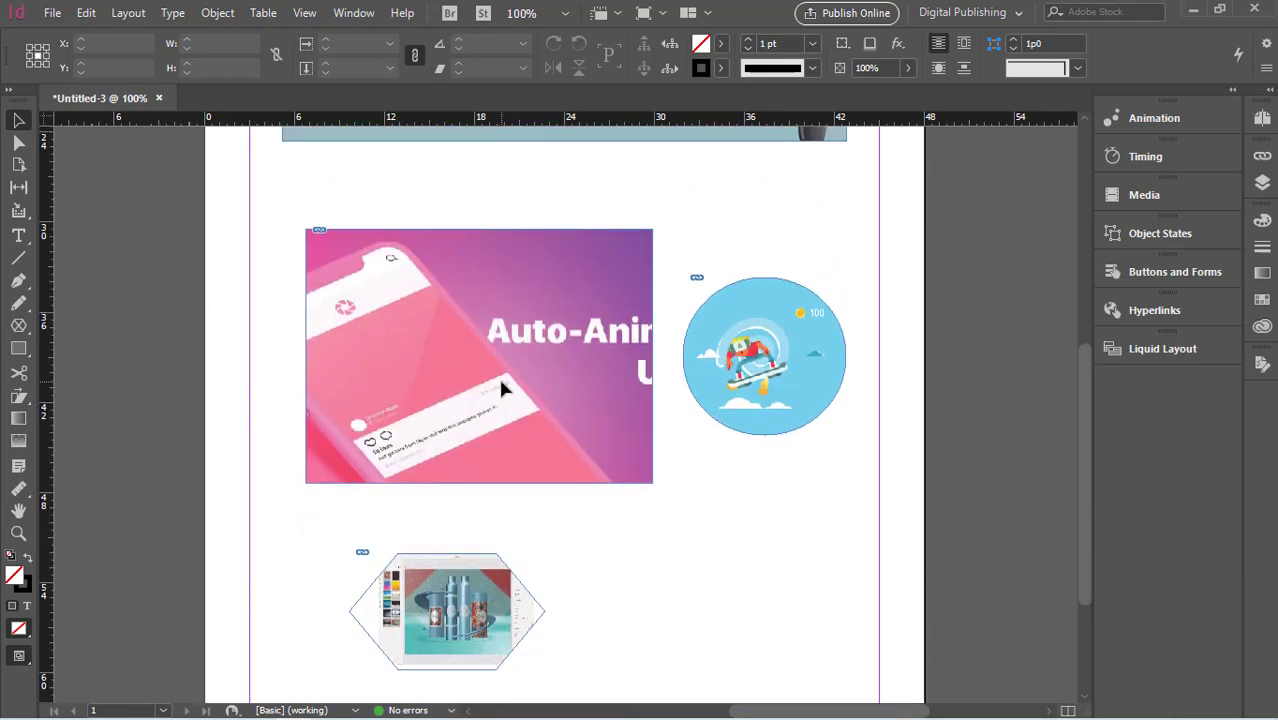
scroll(495, 386, up, 3)
scroll(484, 388, up, 2)
scroll(476, 379, down, 6)
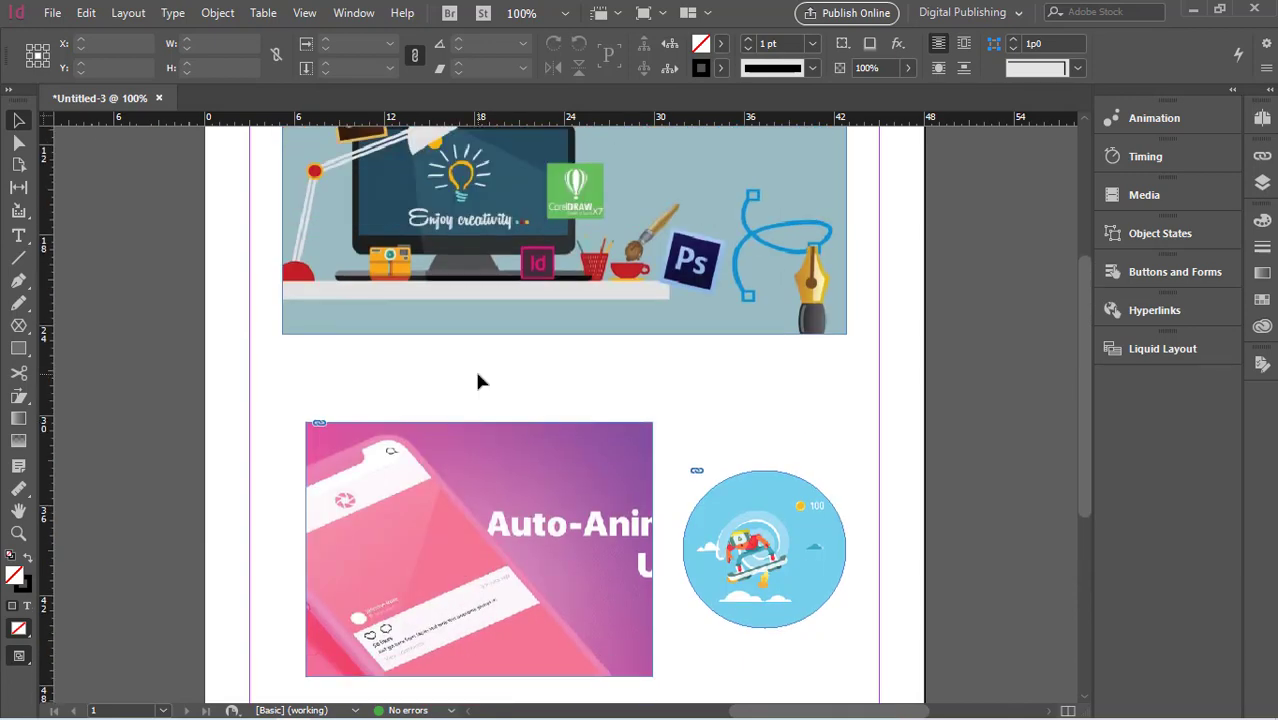
scroll(478, 379, down, 1)
- Move the Auto-Animate frame up to the left margin, the cartoon ellipse up beside it, and the hexagonal frame below the ellipse
key(ctrl+minus)
key(ctrl+minus)
key(ctrl+minus)
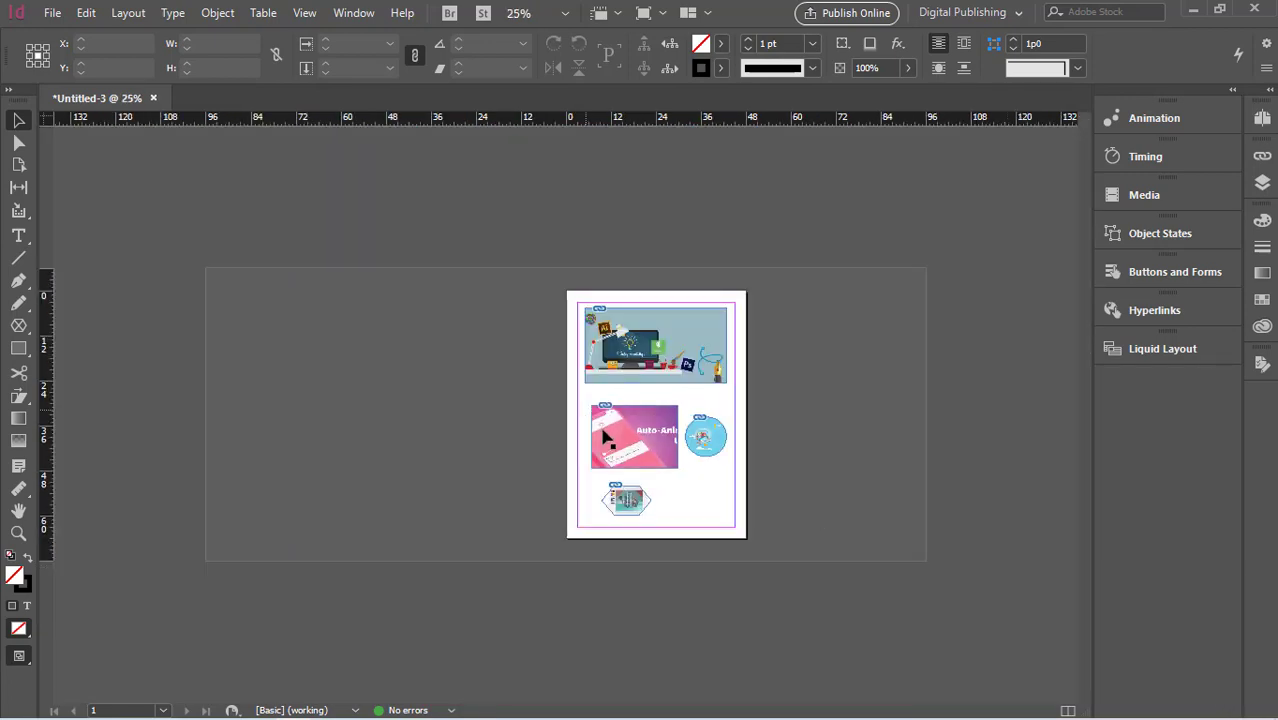
click(632, 440)
drag(646, 446, 708, 411)
drag(627, 502, 706, 450)
key(ctrl+equal)
key(ctrl+equal)
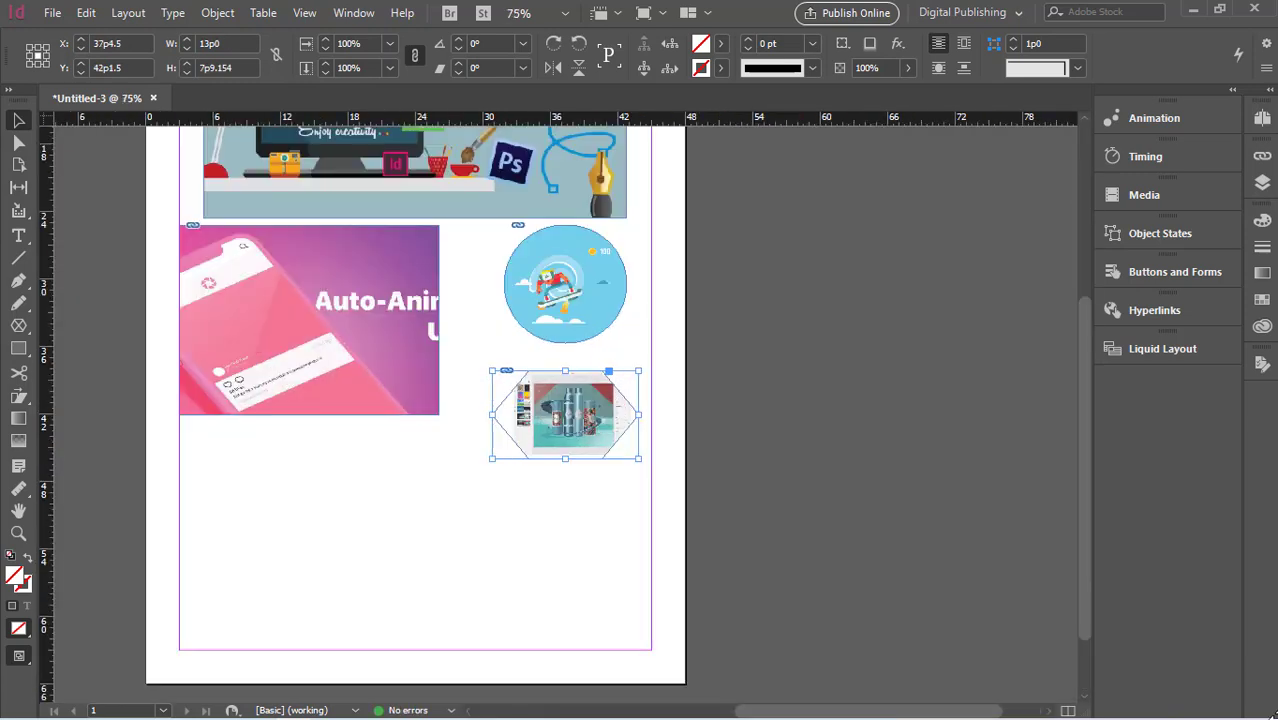
- Draw a rectangle about 19p7.5 by 13p0 in the empty area below the Auto-Animate image
key(ctrl+minus)
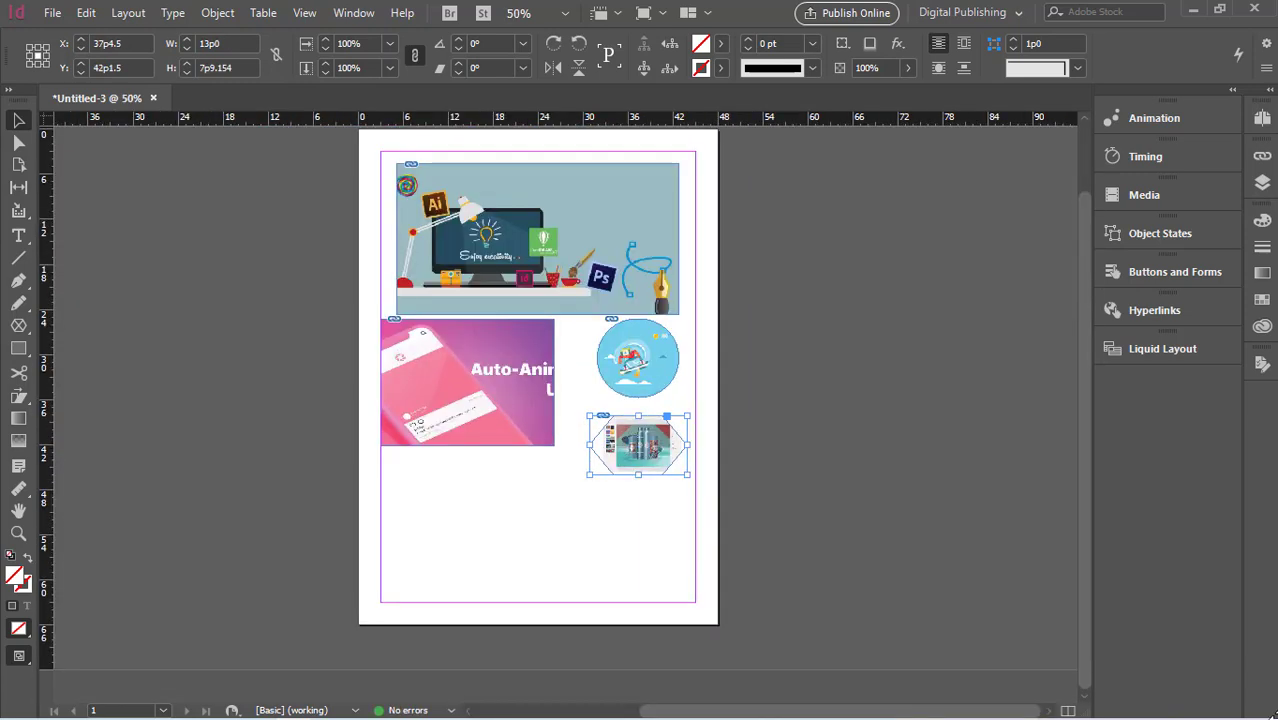
click(18, 350)
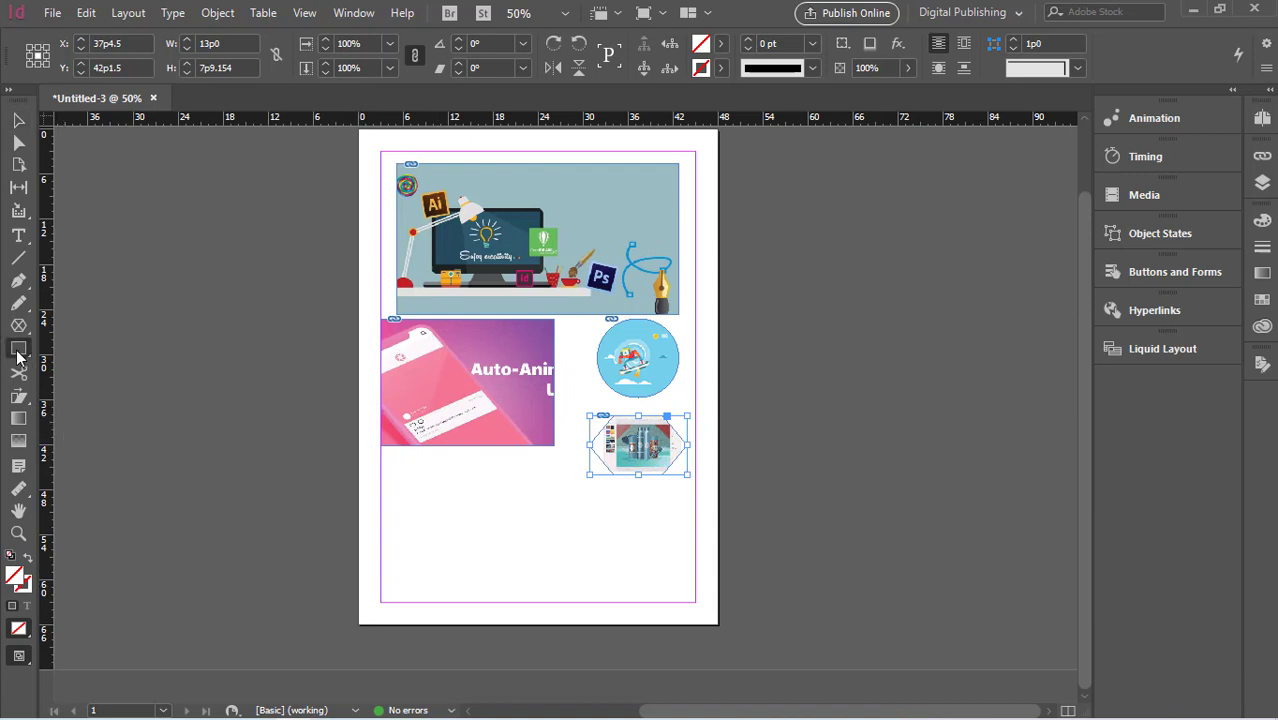
click(100, 371)
drag(386, 483, 534, 579)
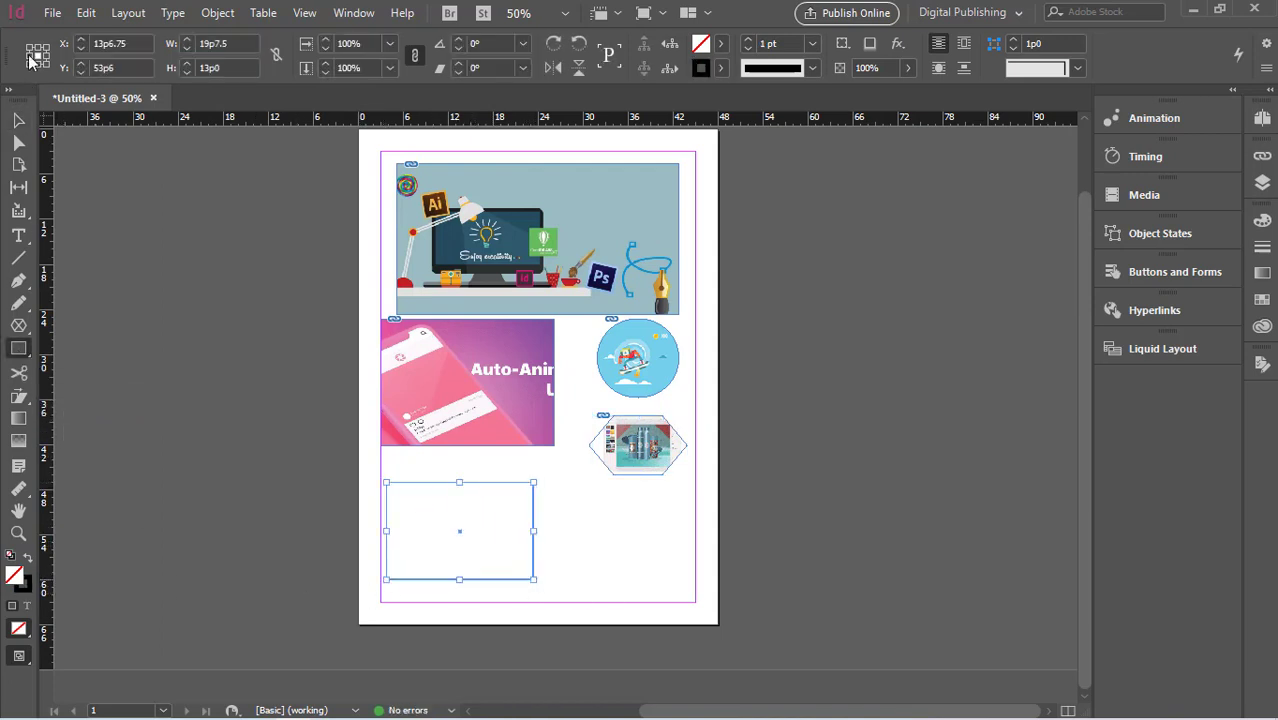
- Place the image adobe-character-animator-new-features-keyframes into the selected rectangle below the Auto-Animate image, accepting the import options
click(50, 13)
click(83, 255)
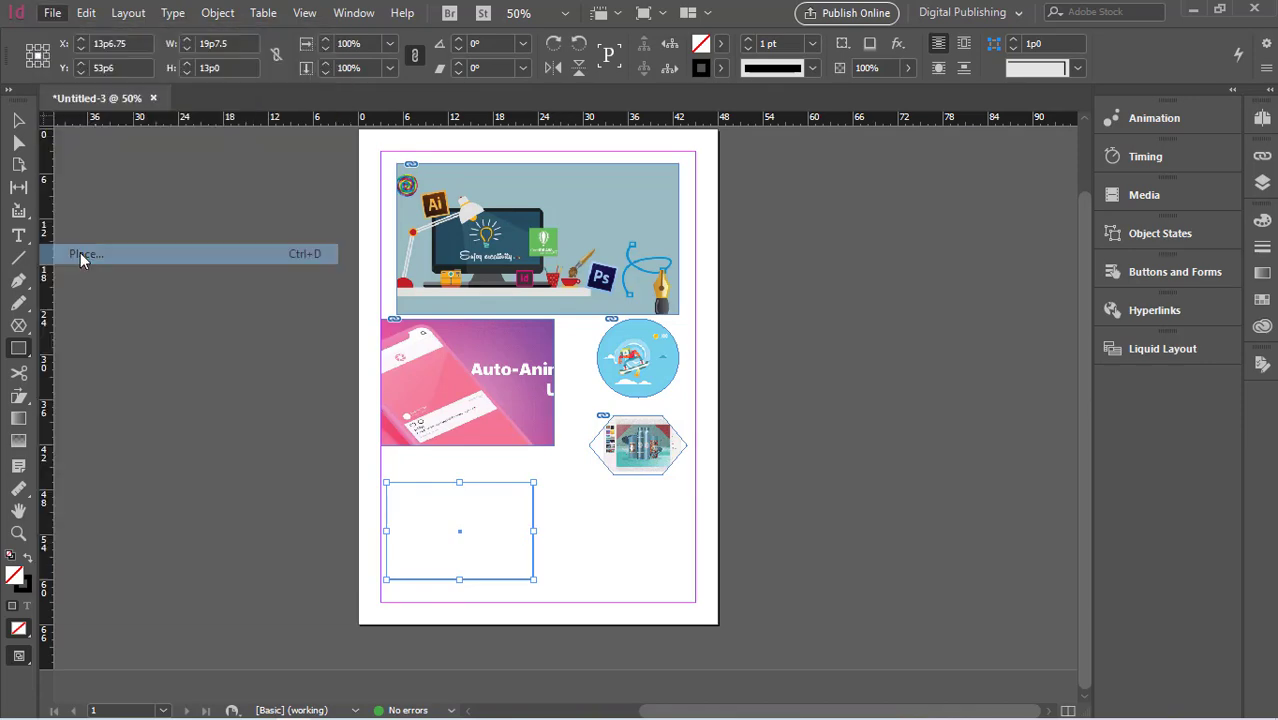
scroll(673, 400, down, 3)
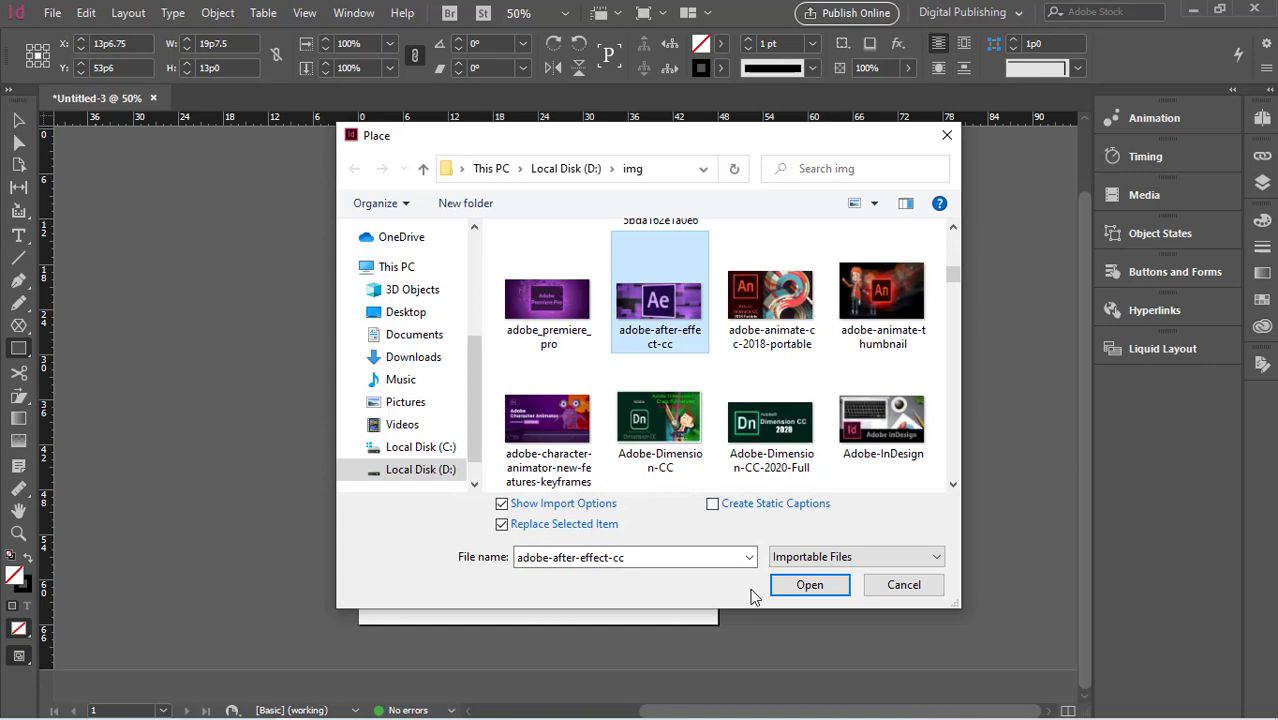
click(571, 451)
click(813, 585)
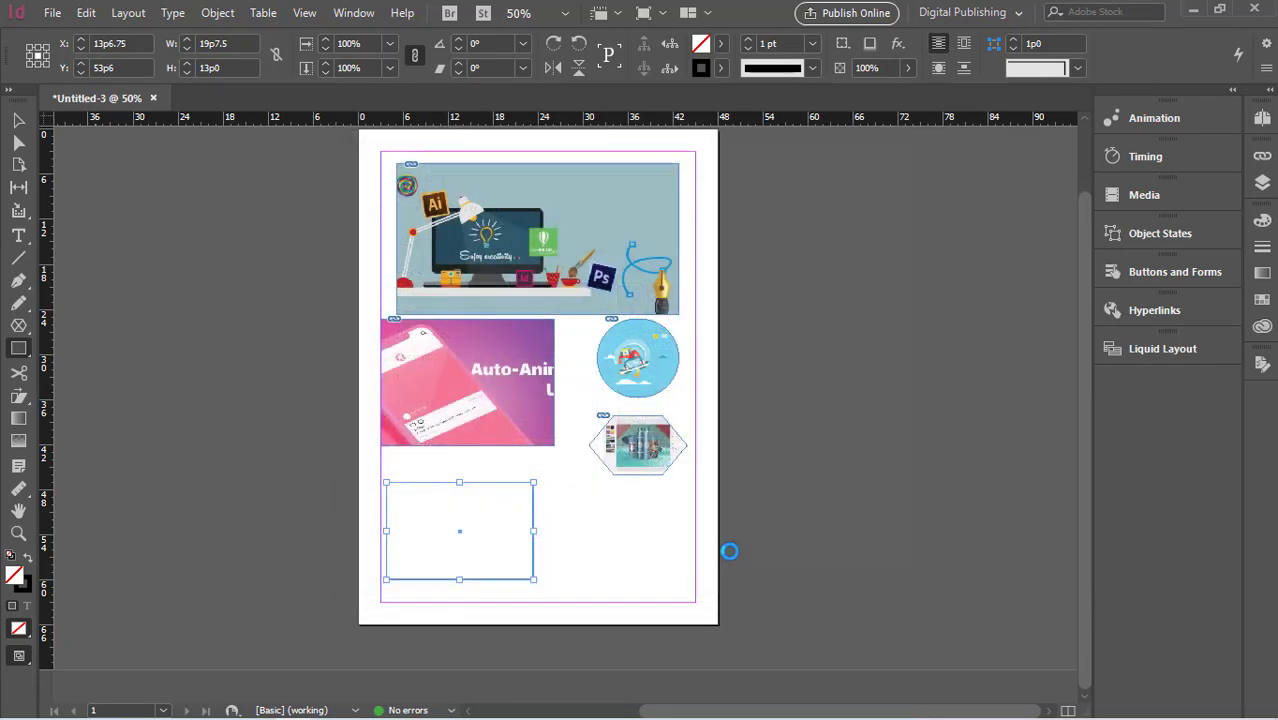
click(738, 554)
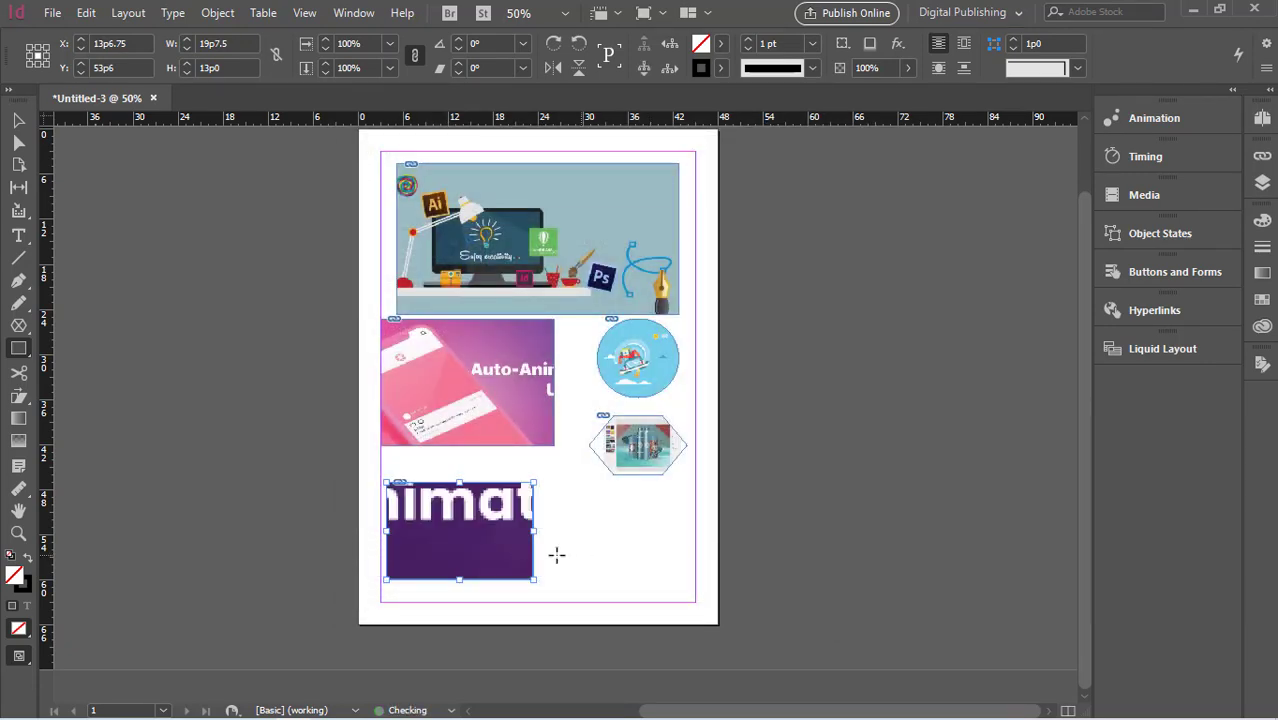
- Apply the Fill Frame Proportionally fitting to the Character Animator image in its rectangle
click(220, 13)
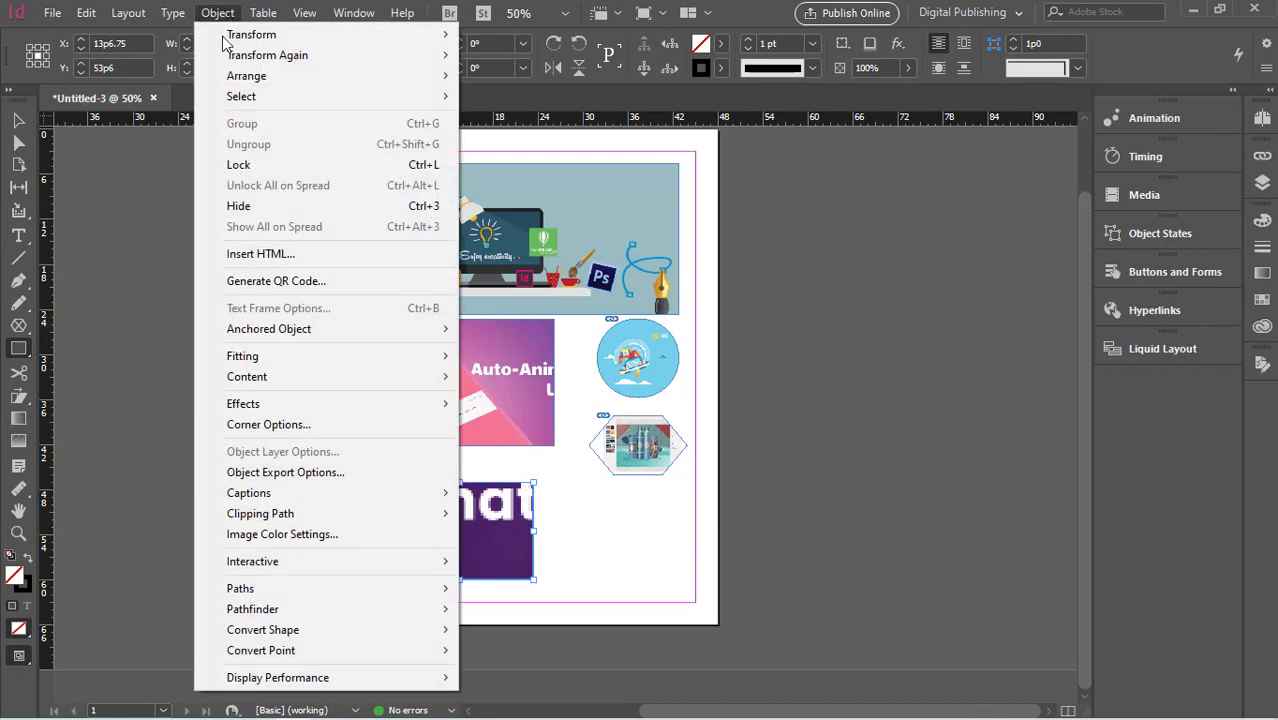
mouse_move(271, 358)
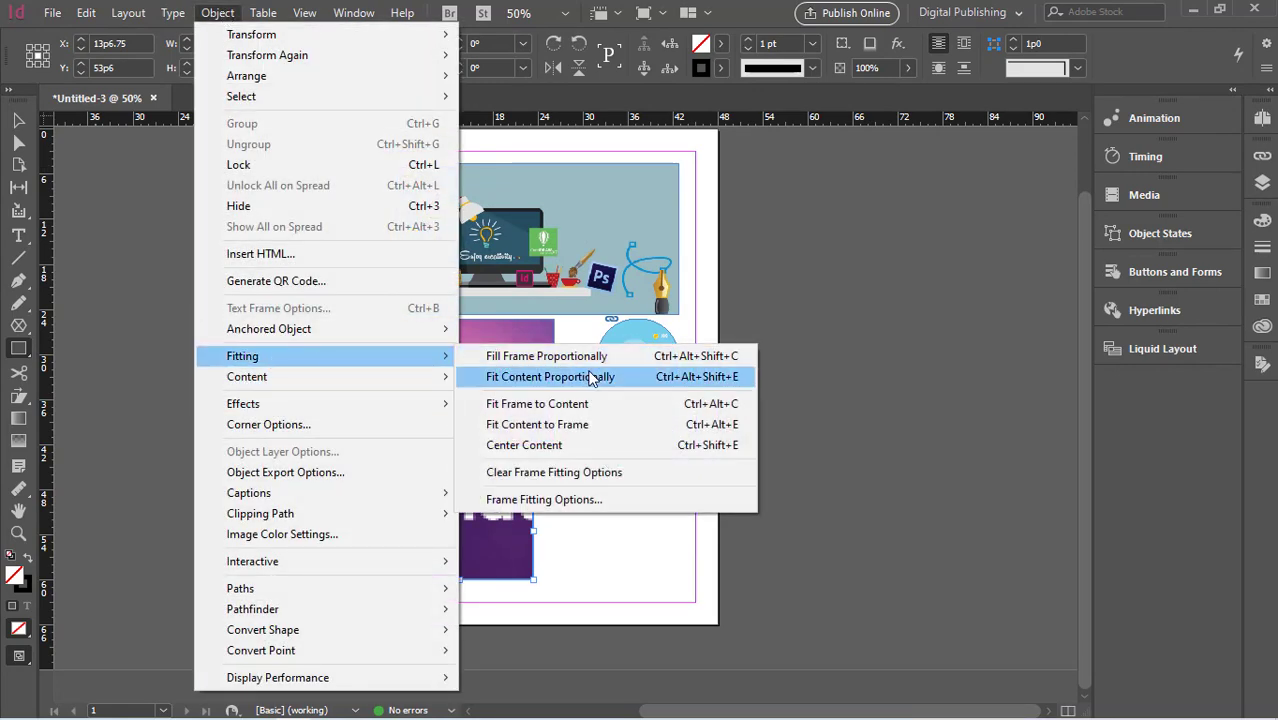
click(580, 356)
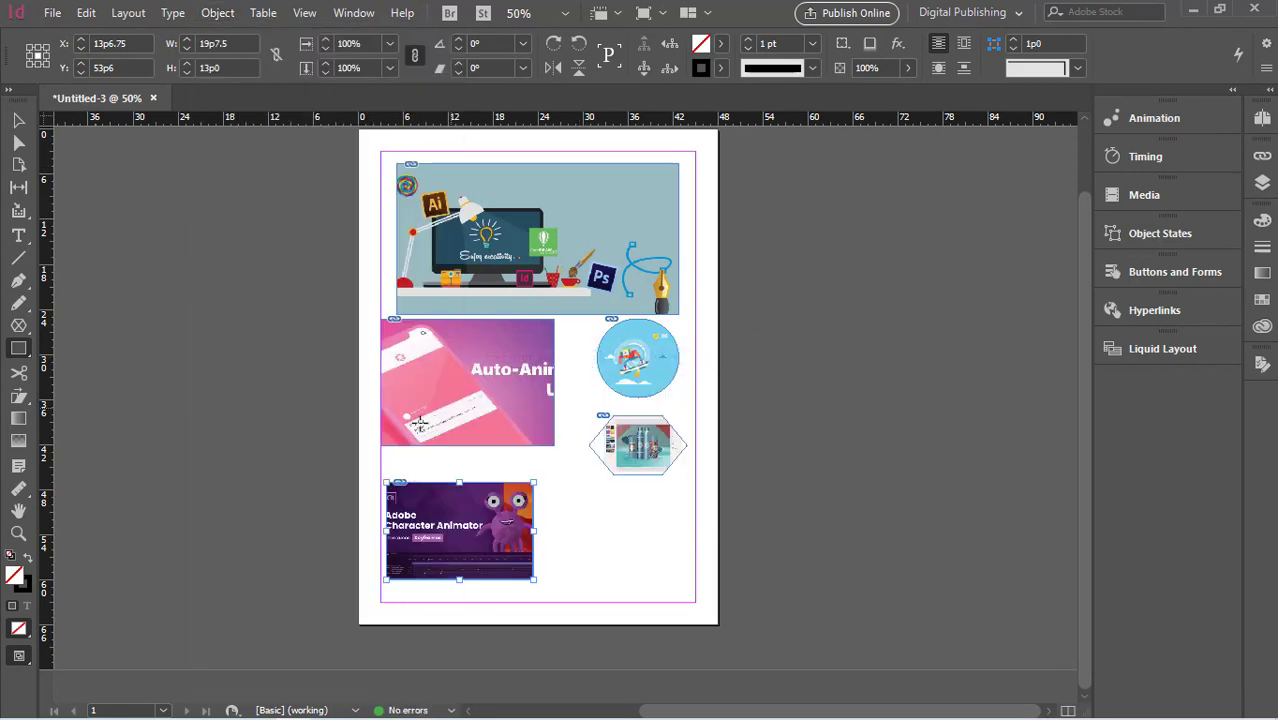
- Select all five image frames on the page with the Selection tool and delete them
click(18, 120)
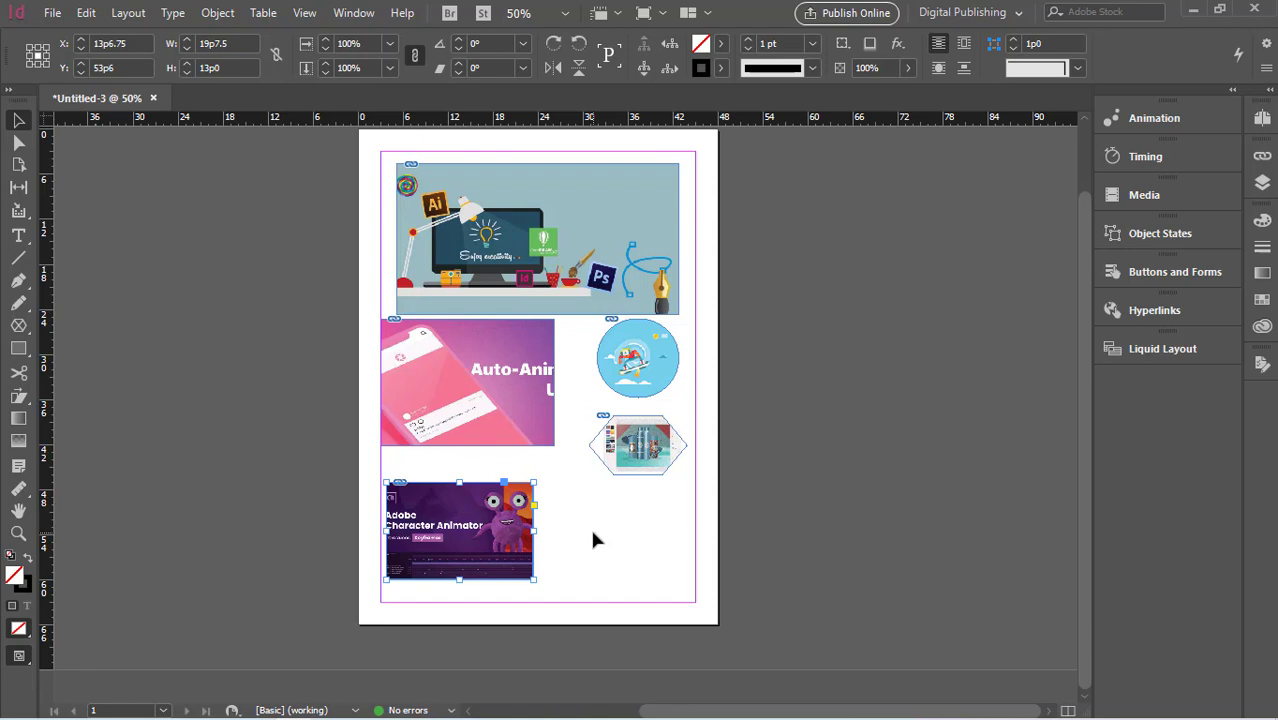
drag(284, 162, 742, 584)
key(Delete)
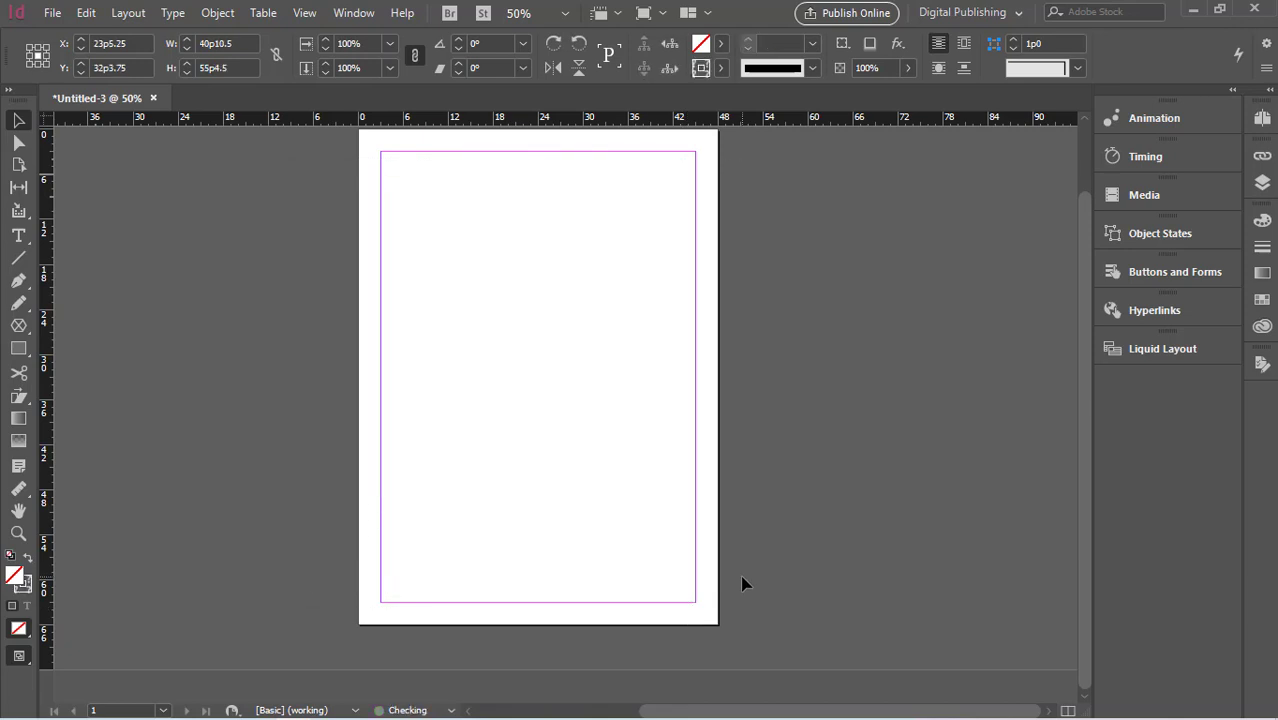